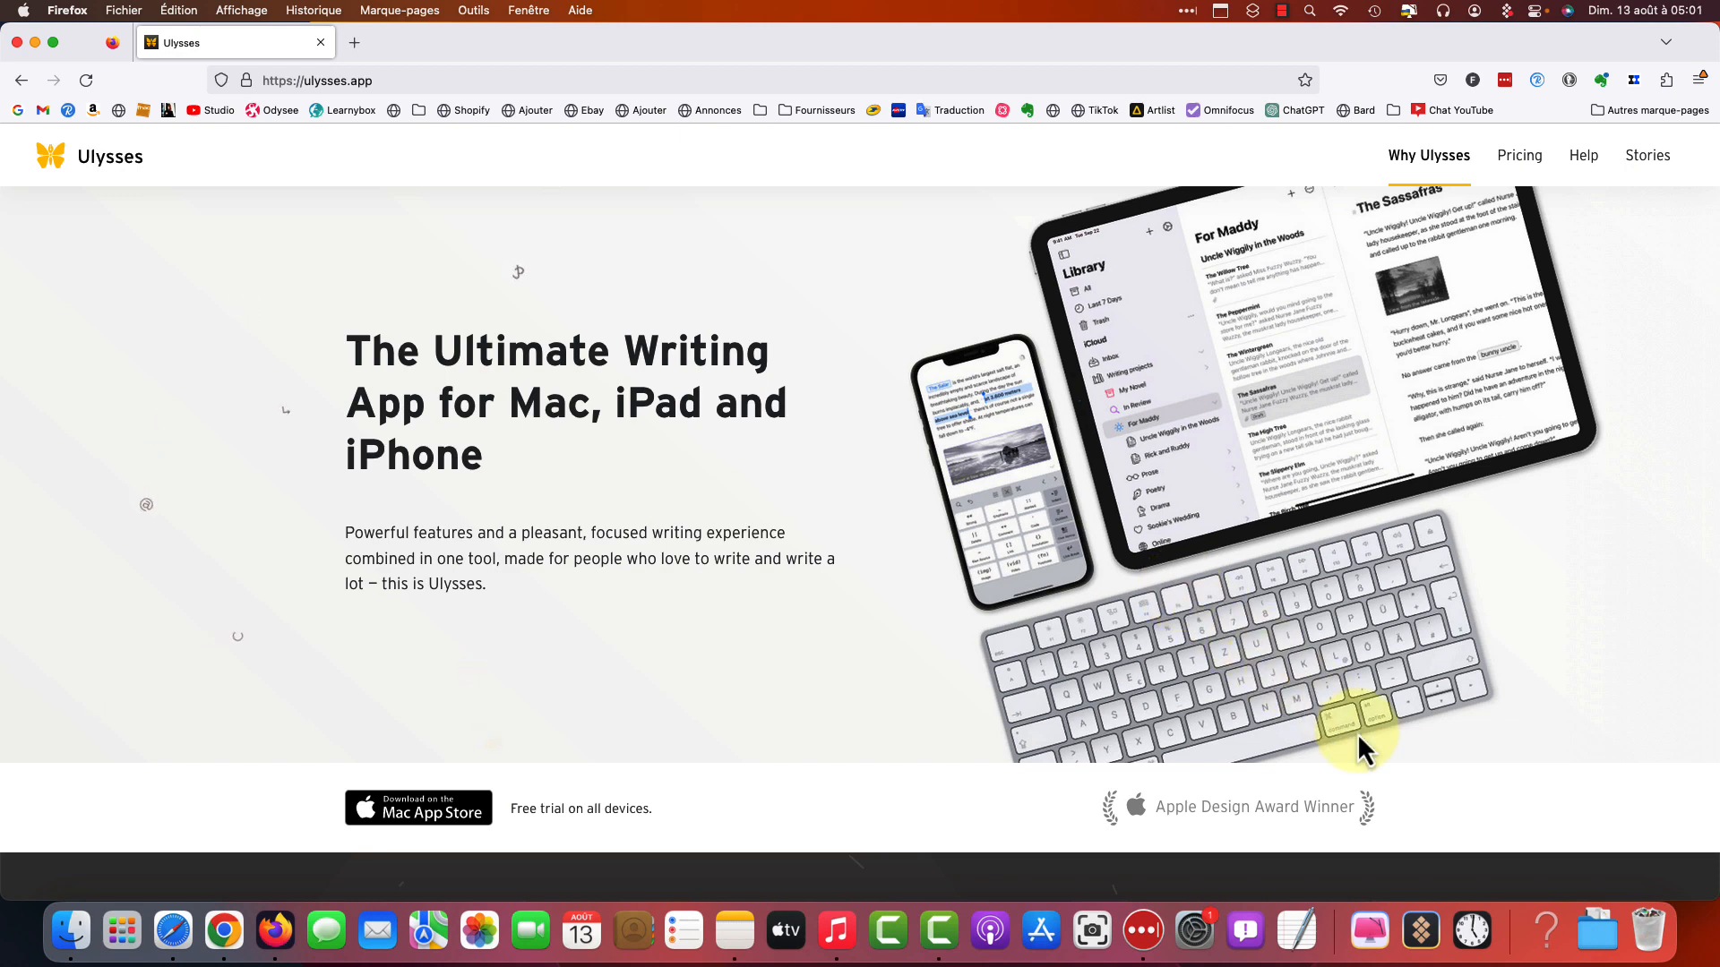
Switch to Setapp, search for "ulysses" and install the Ulysses writing app
{"action": "left_click", "coordinate": [1421, 932]}
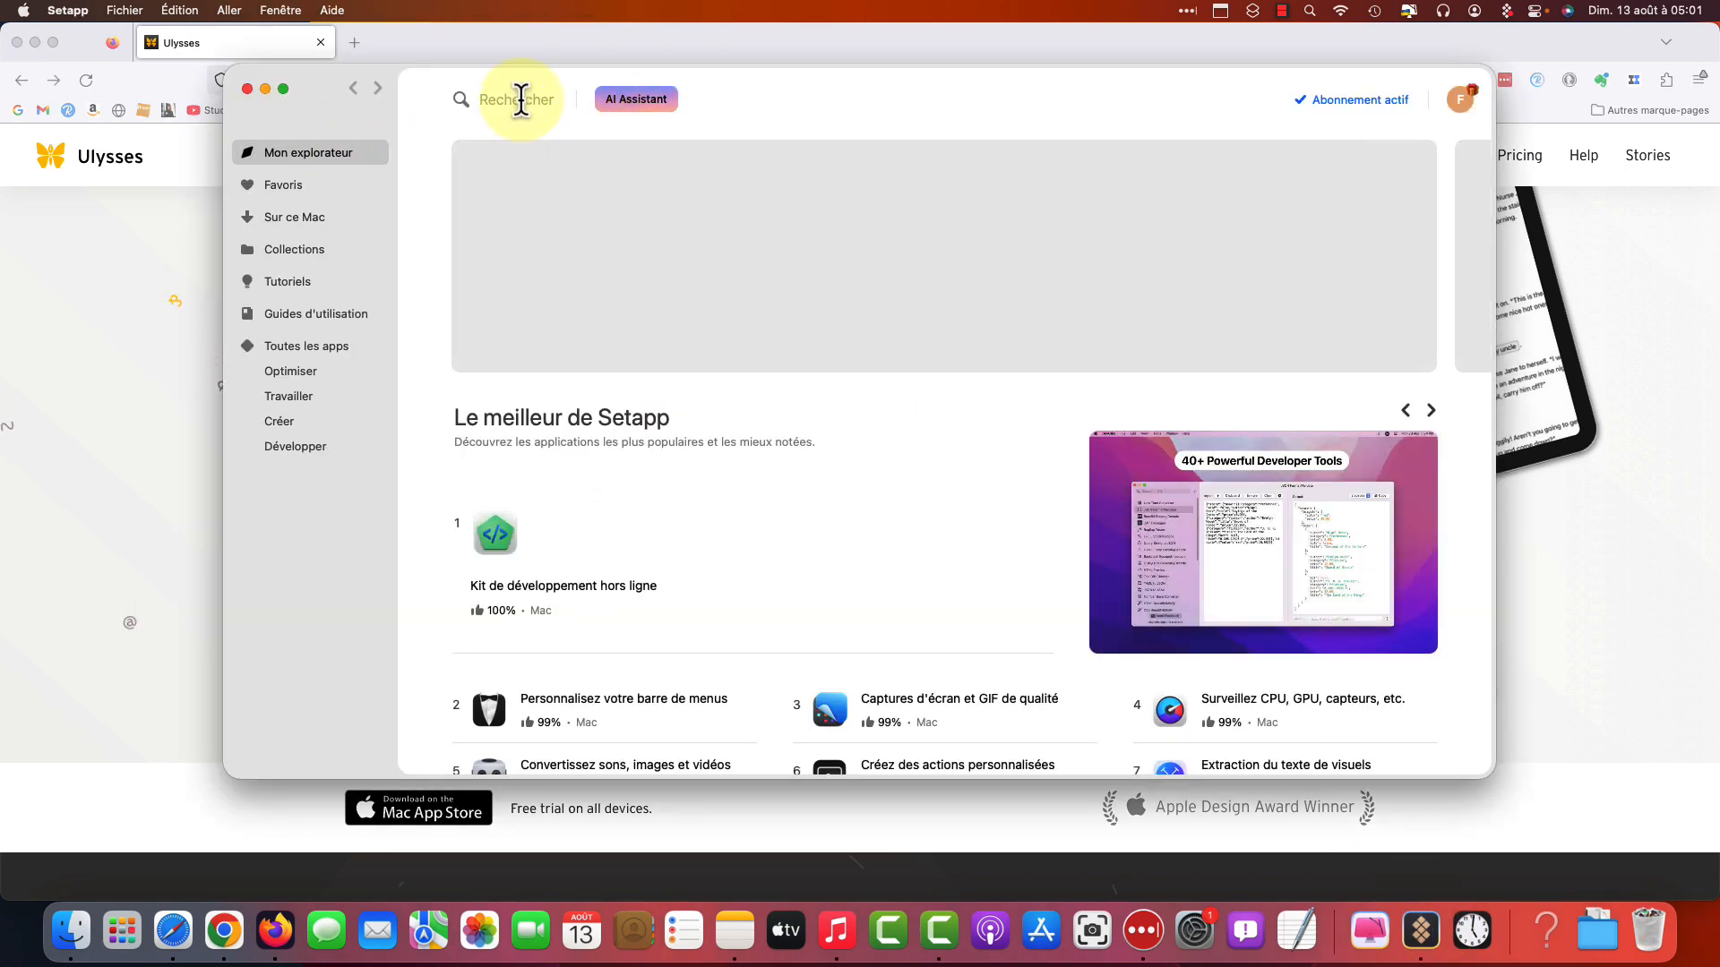
{"action": "left_click", "coordinate": [517, 101]}
{"action": "type", "text": "u"}
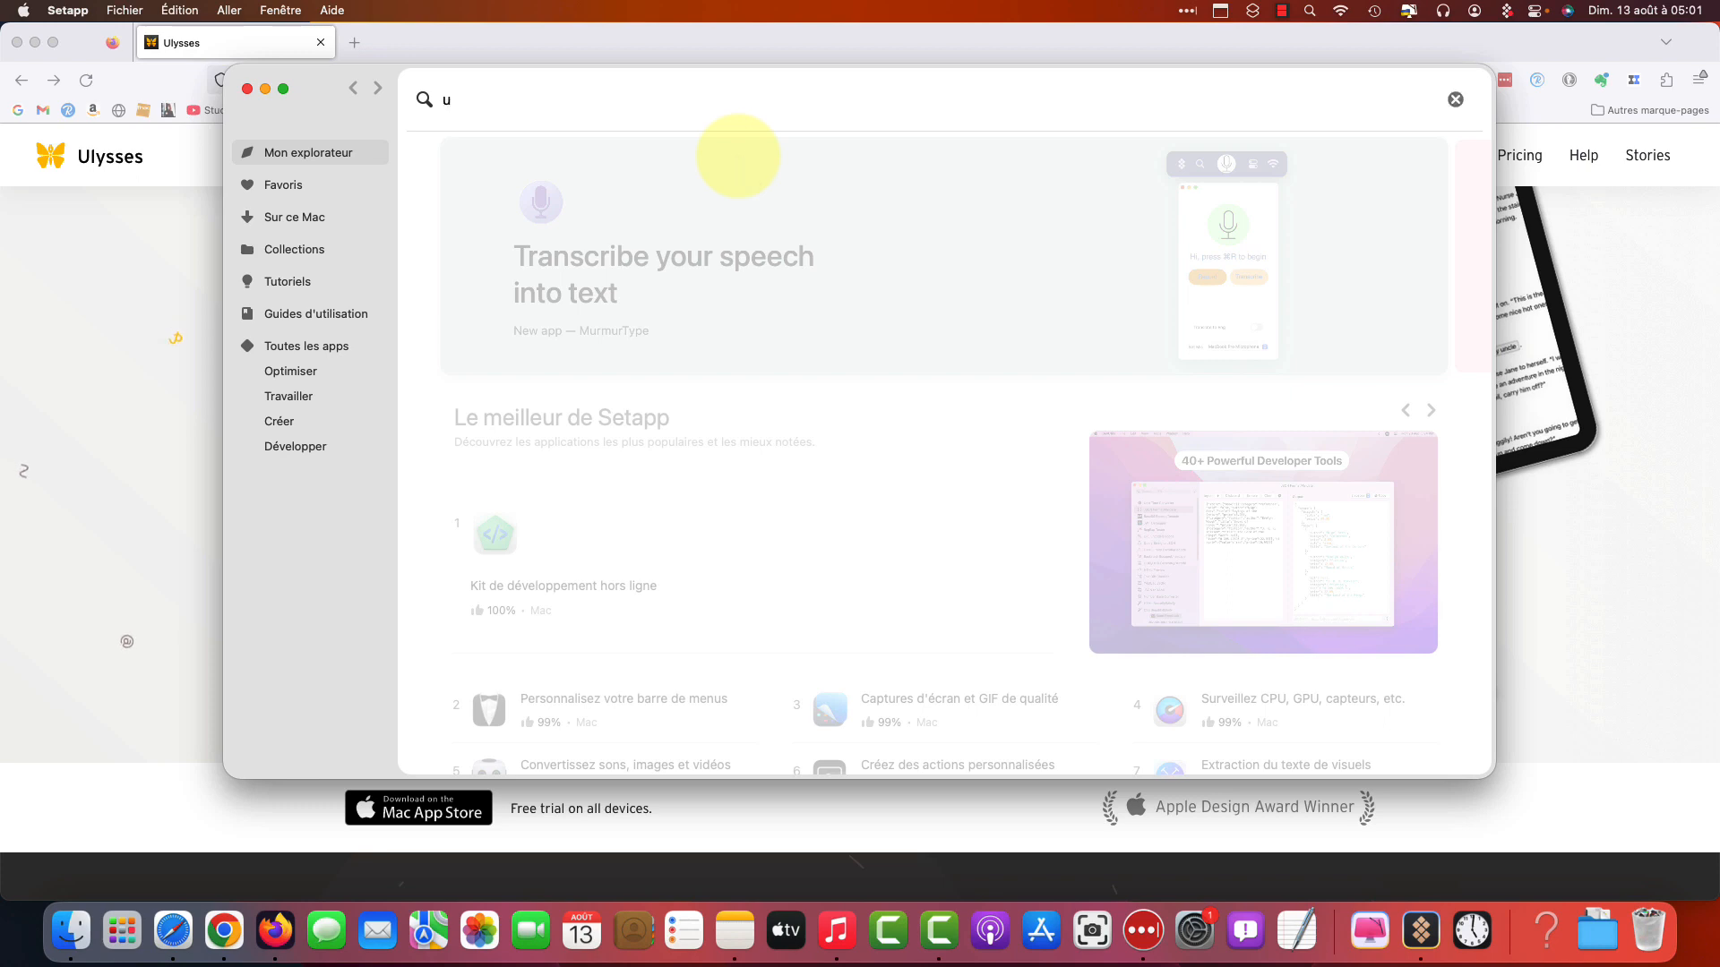
{"action": "type", "text": "lysses"}
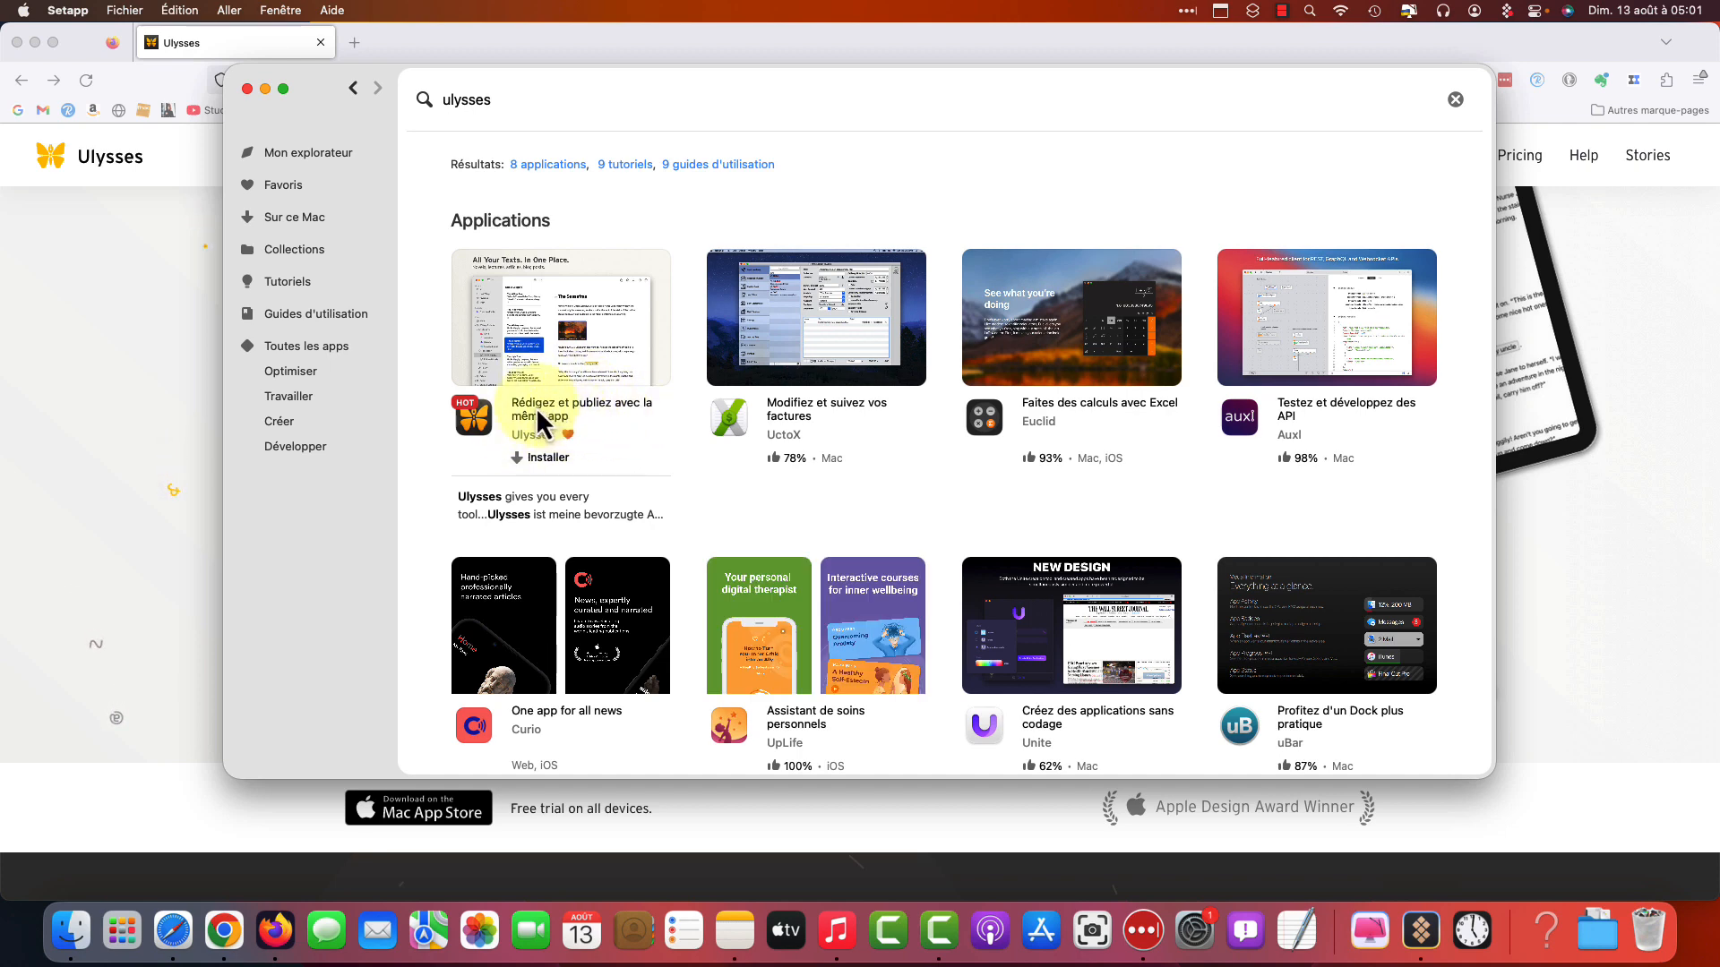
{"action": "left_click", "coordinate": [555, 460]}
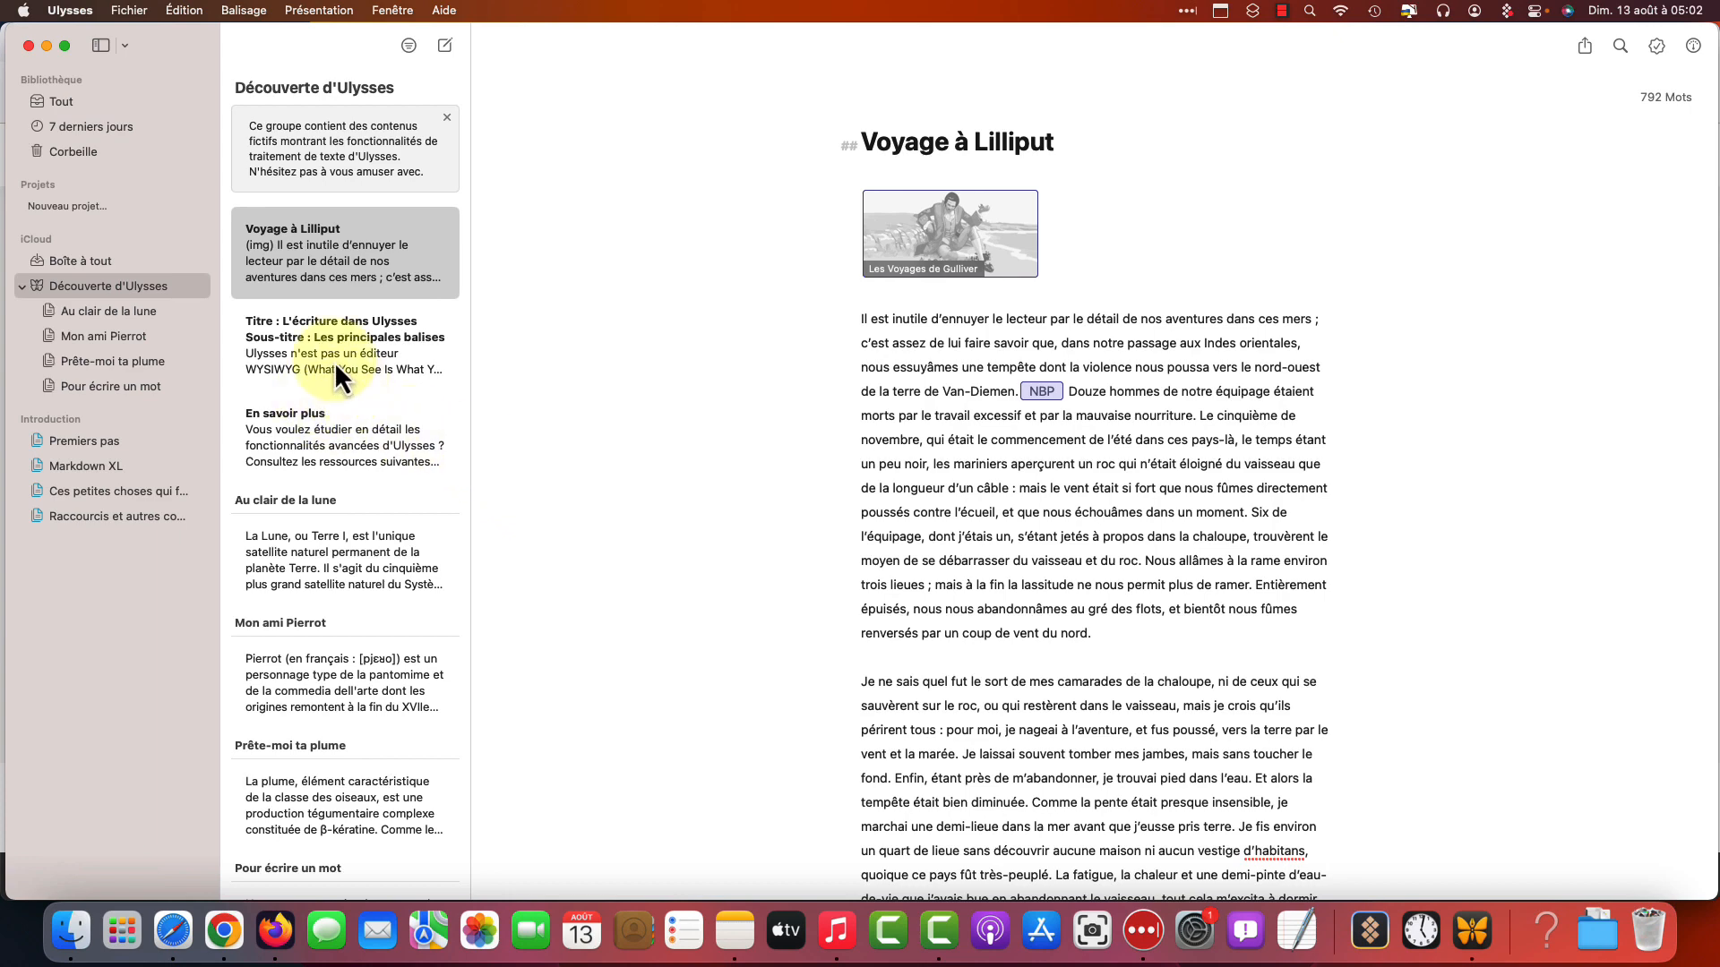
Look through the sample sheets in Découverte d'Ulysses and the opening sheets of the Premiers pas group
{"action": "left_click", "coordinate": [332, 362]}
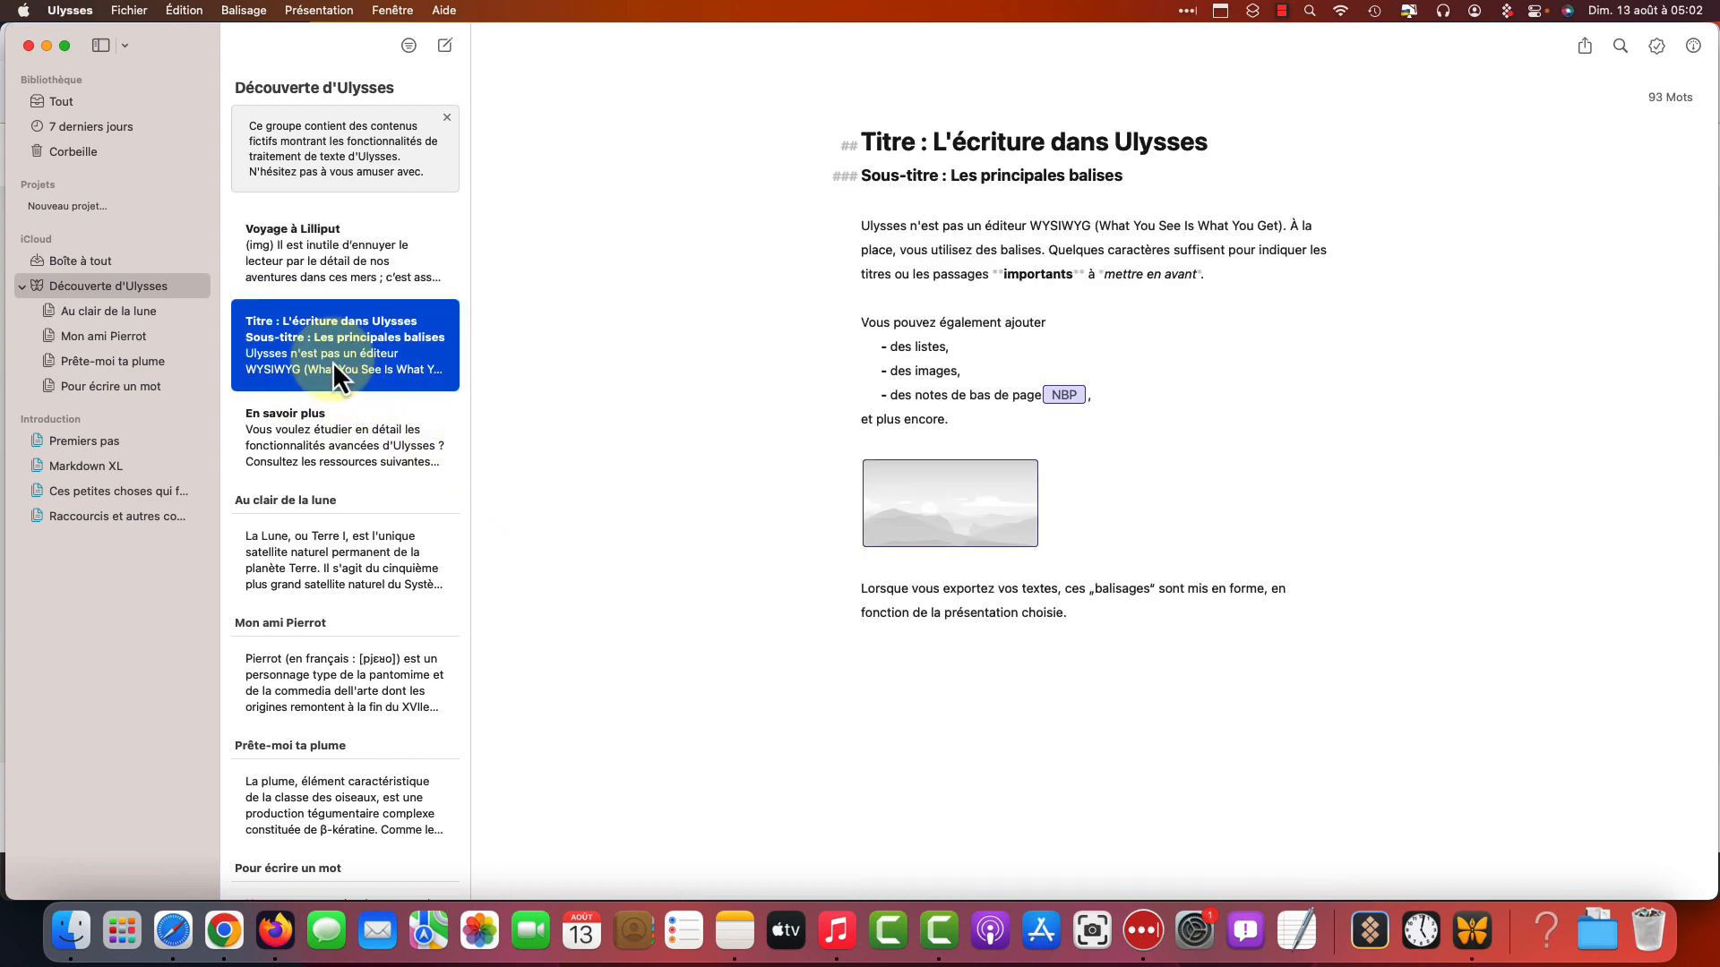
{"action": "left_click", "coordinate": [369, 260]}
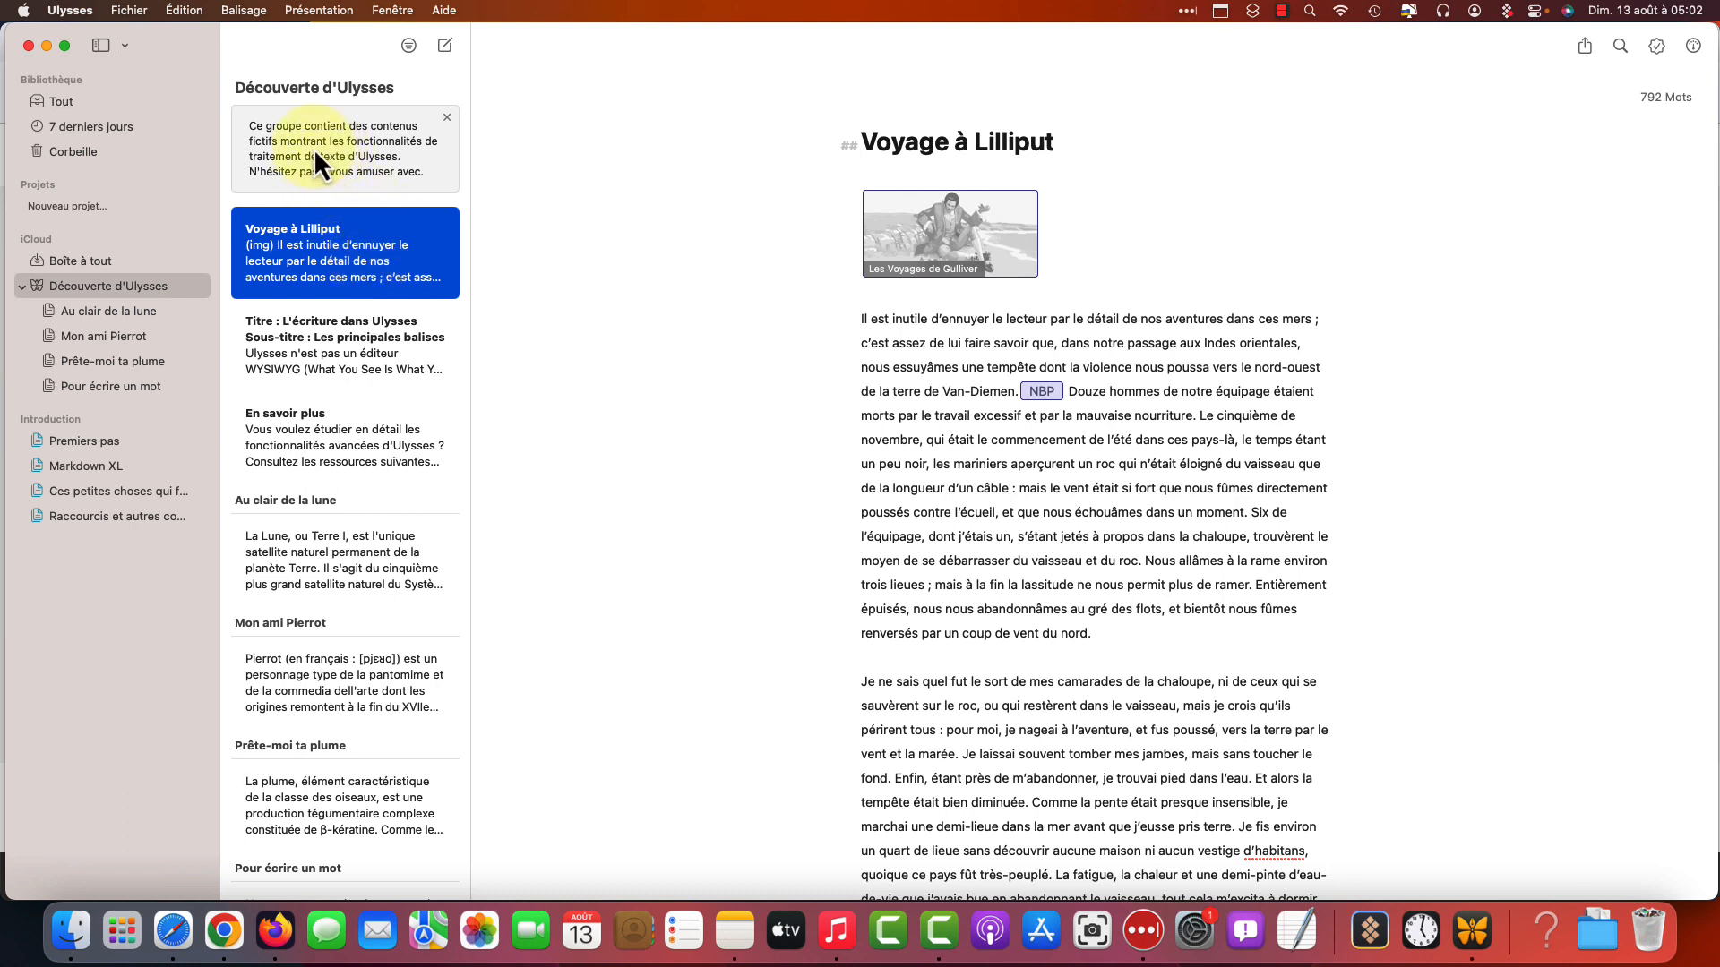
{"action": "left_click", "coordinate": [79, 435]}
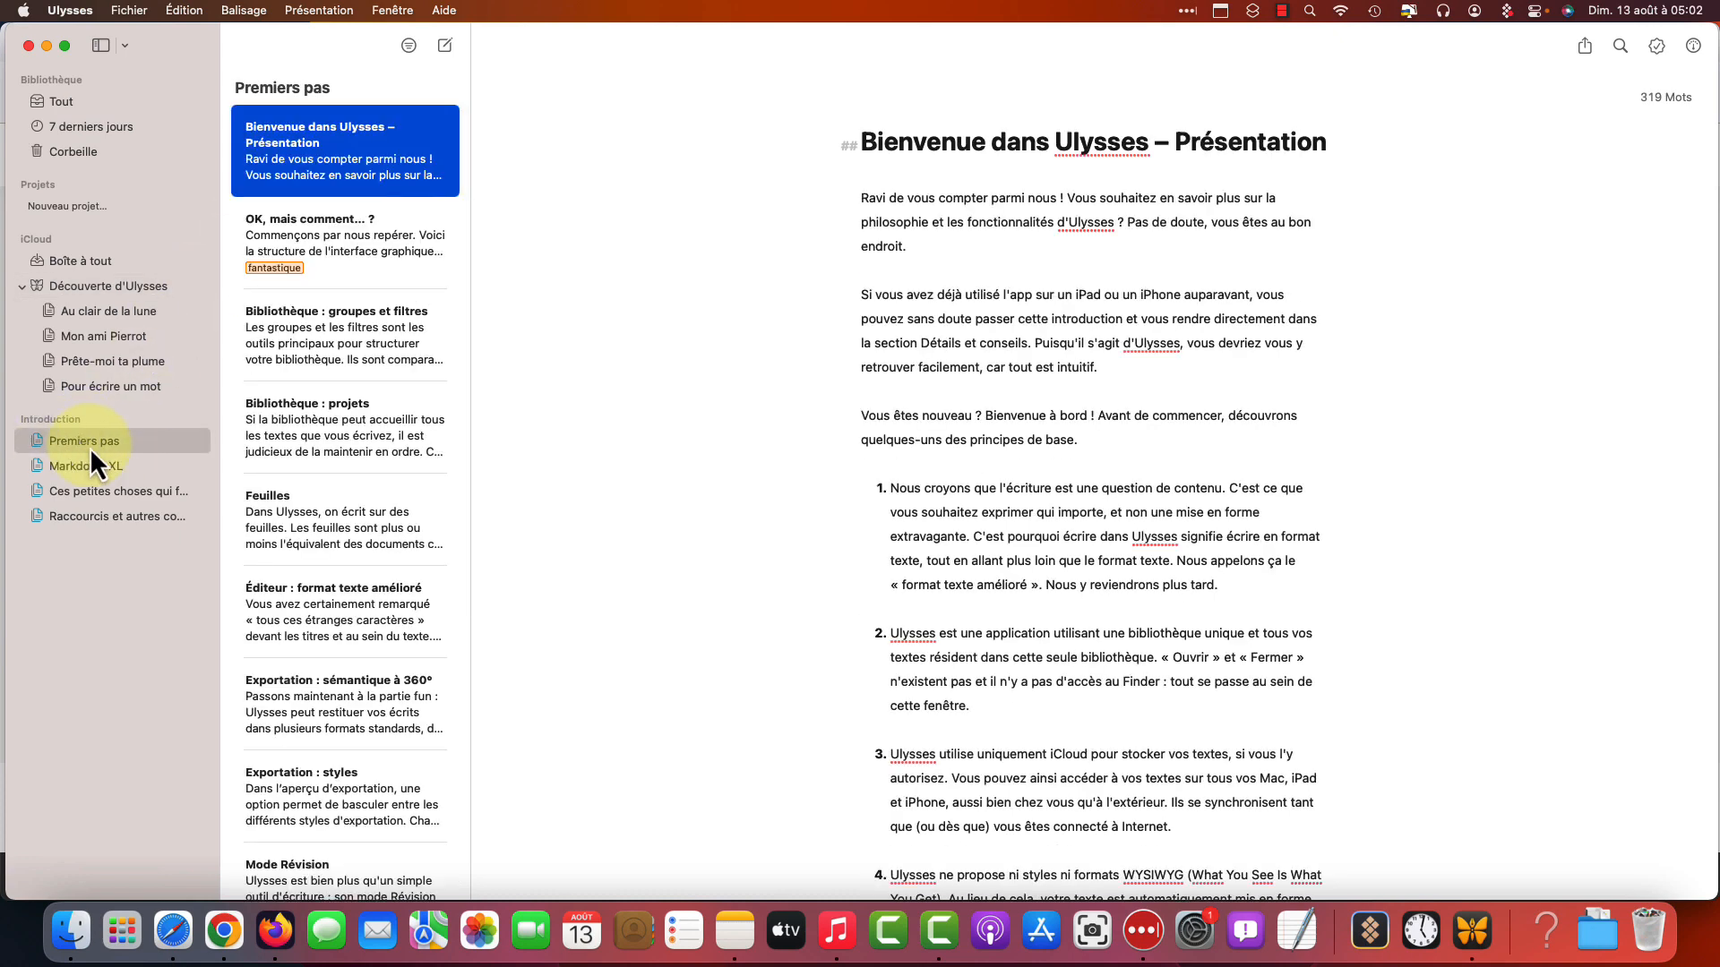
{"action": "scroll", "coordinate": [380, 291], "scroll_direction": "down", "scroll_amount": 4}
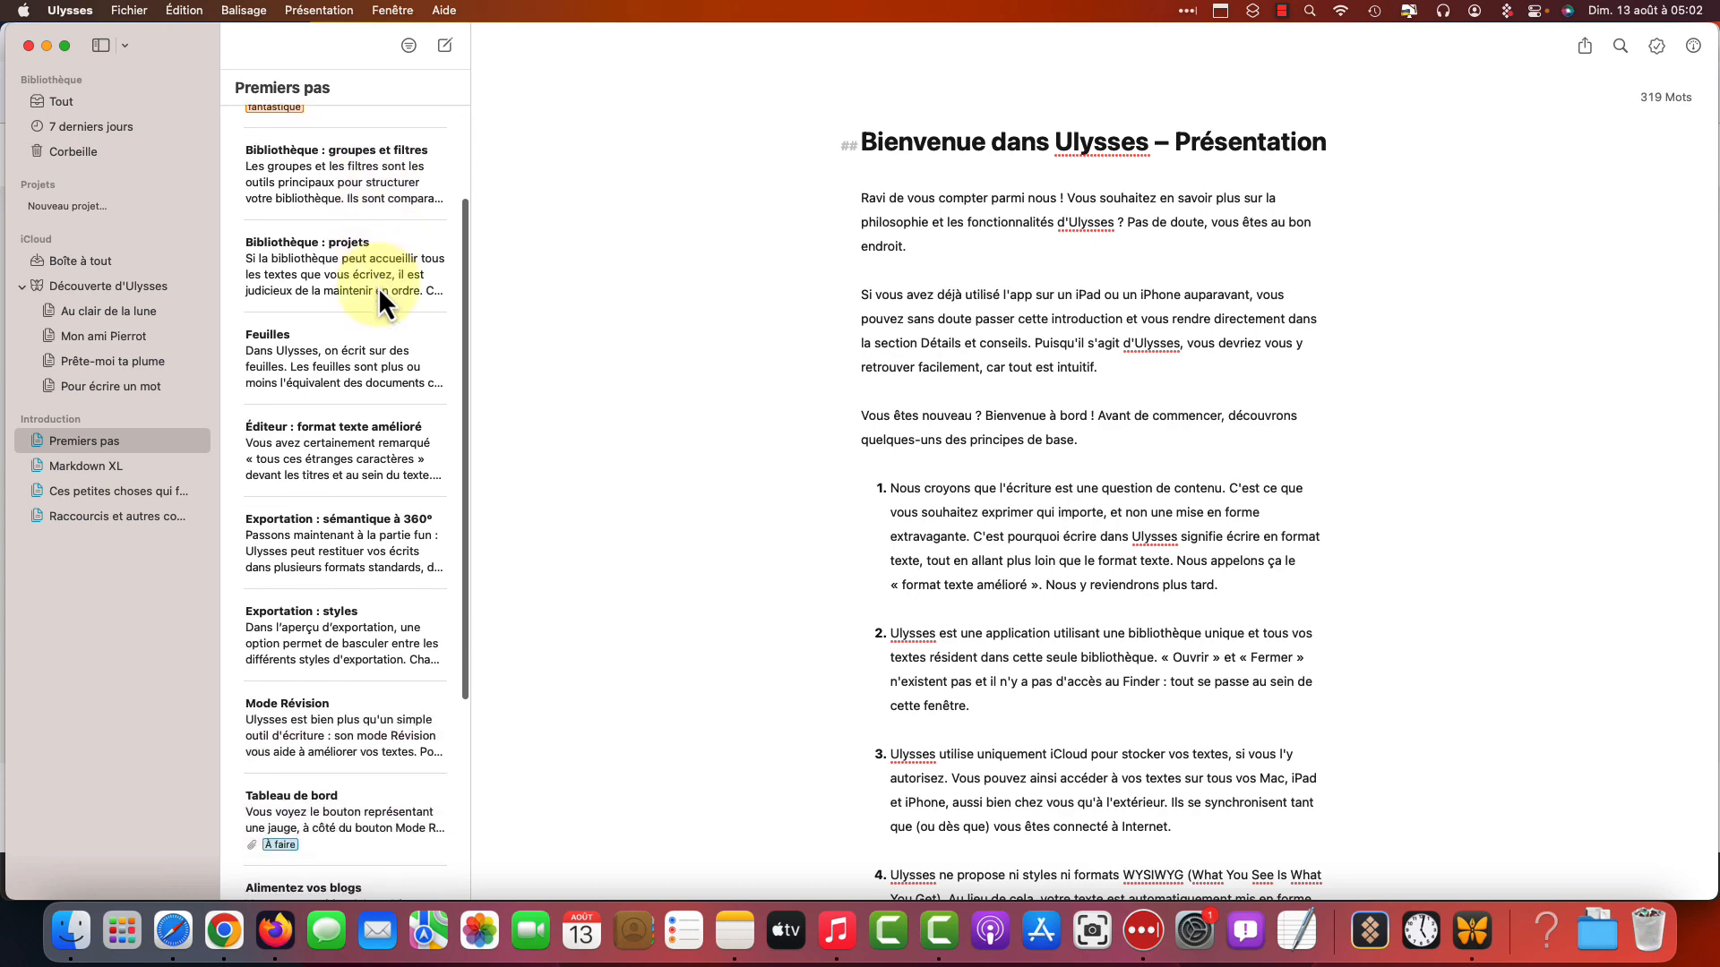
{"action": "scroll", "coordinate": [378, 287], "scroll_direction": "up", "scroll_amount": 4}
{"action": "left_click", "coordinate": [362, 254]}
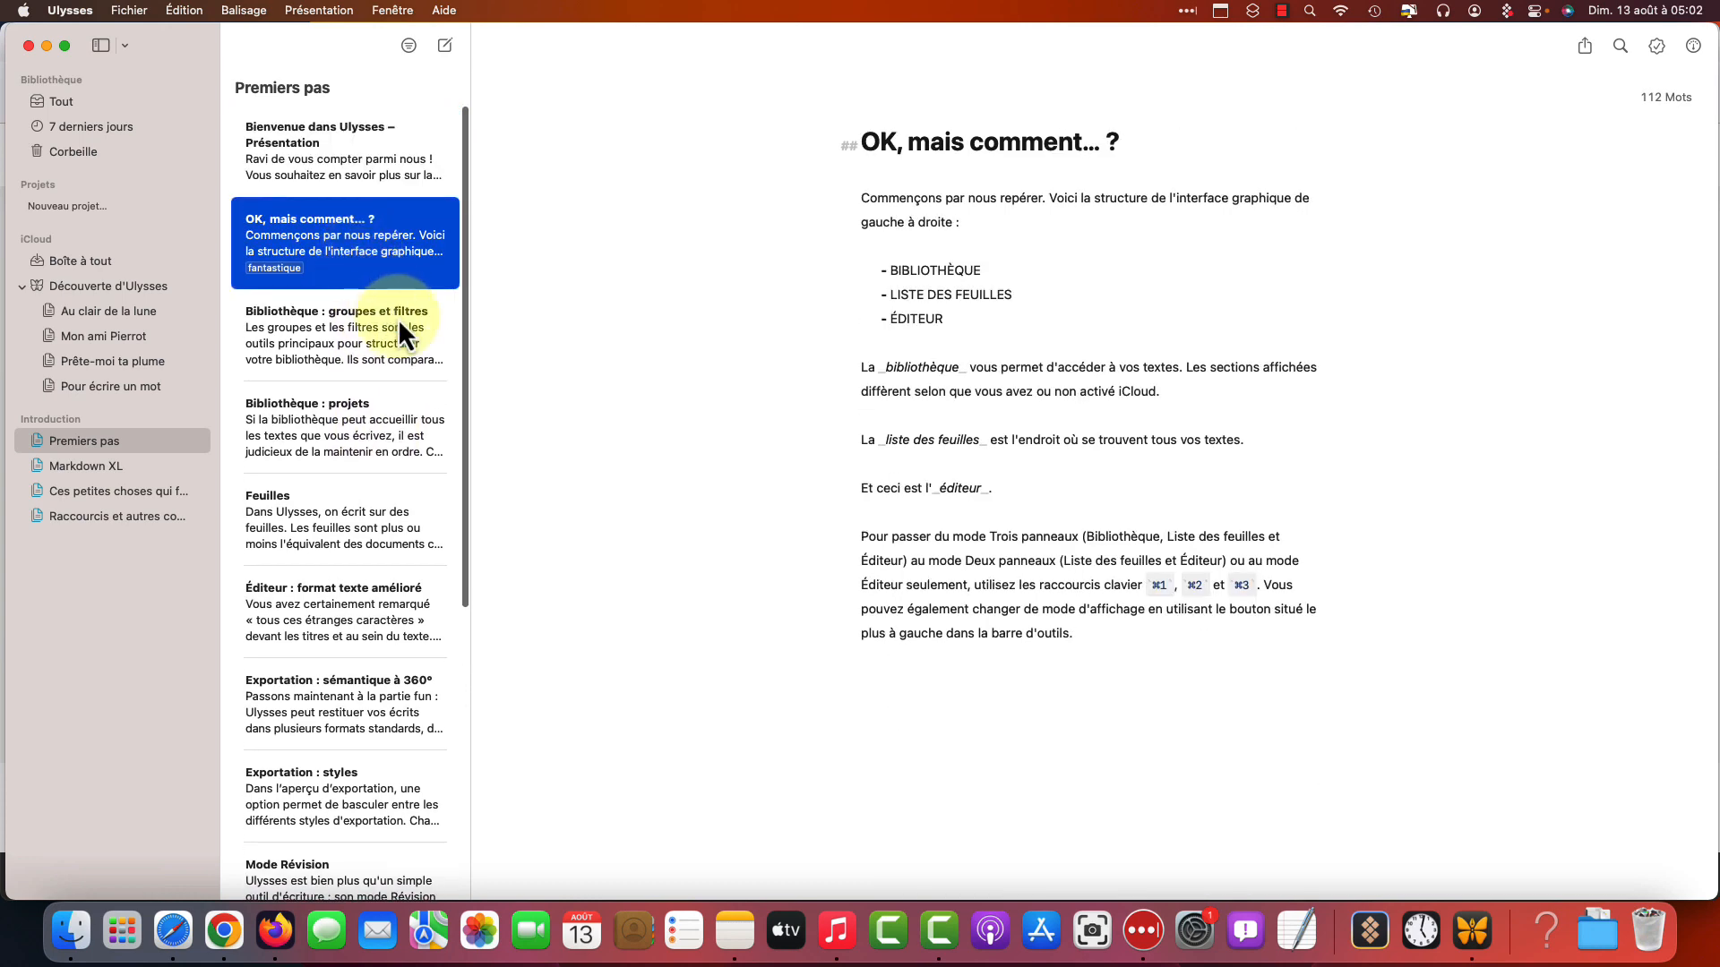
{"action": "left_click", "coordinate": [353, 325]}
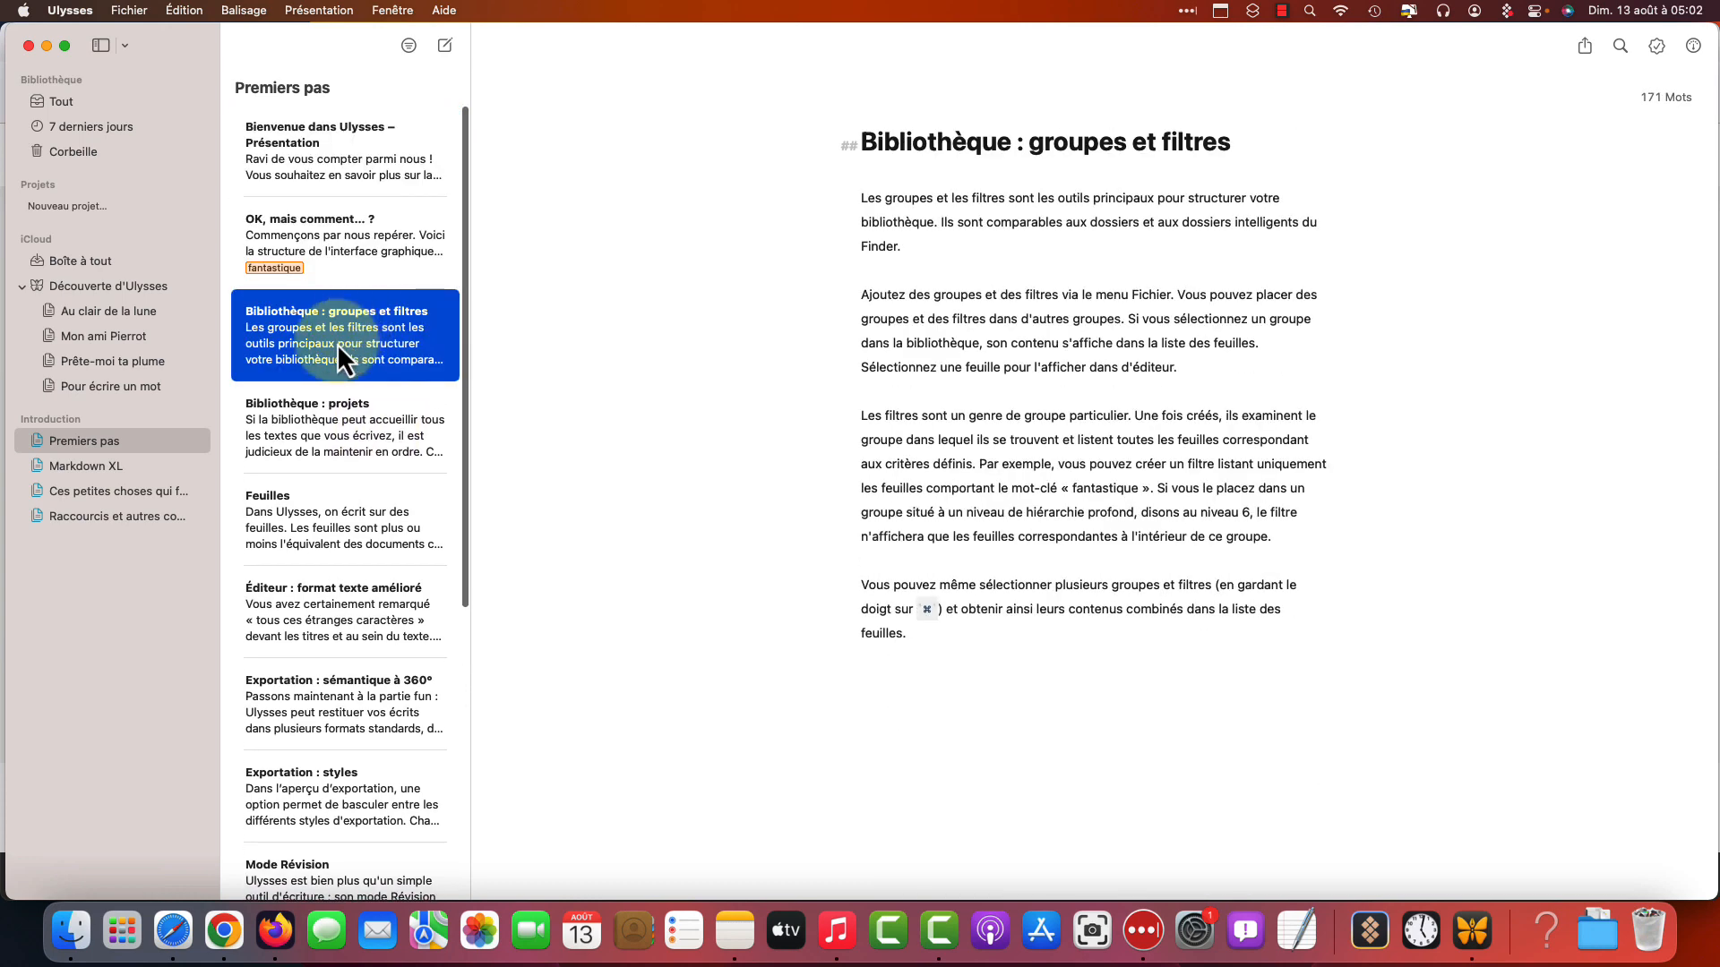
View the Markdown XL, Ces petites choses and Raccourcis et autres conseils introduction groups
{"action": "left_click", "coordinate": [100, 472]}
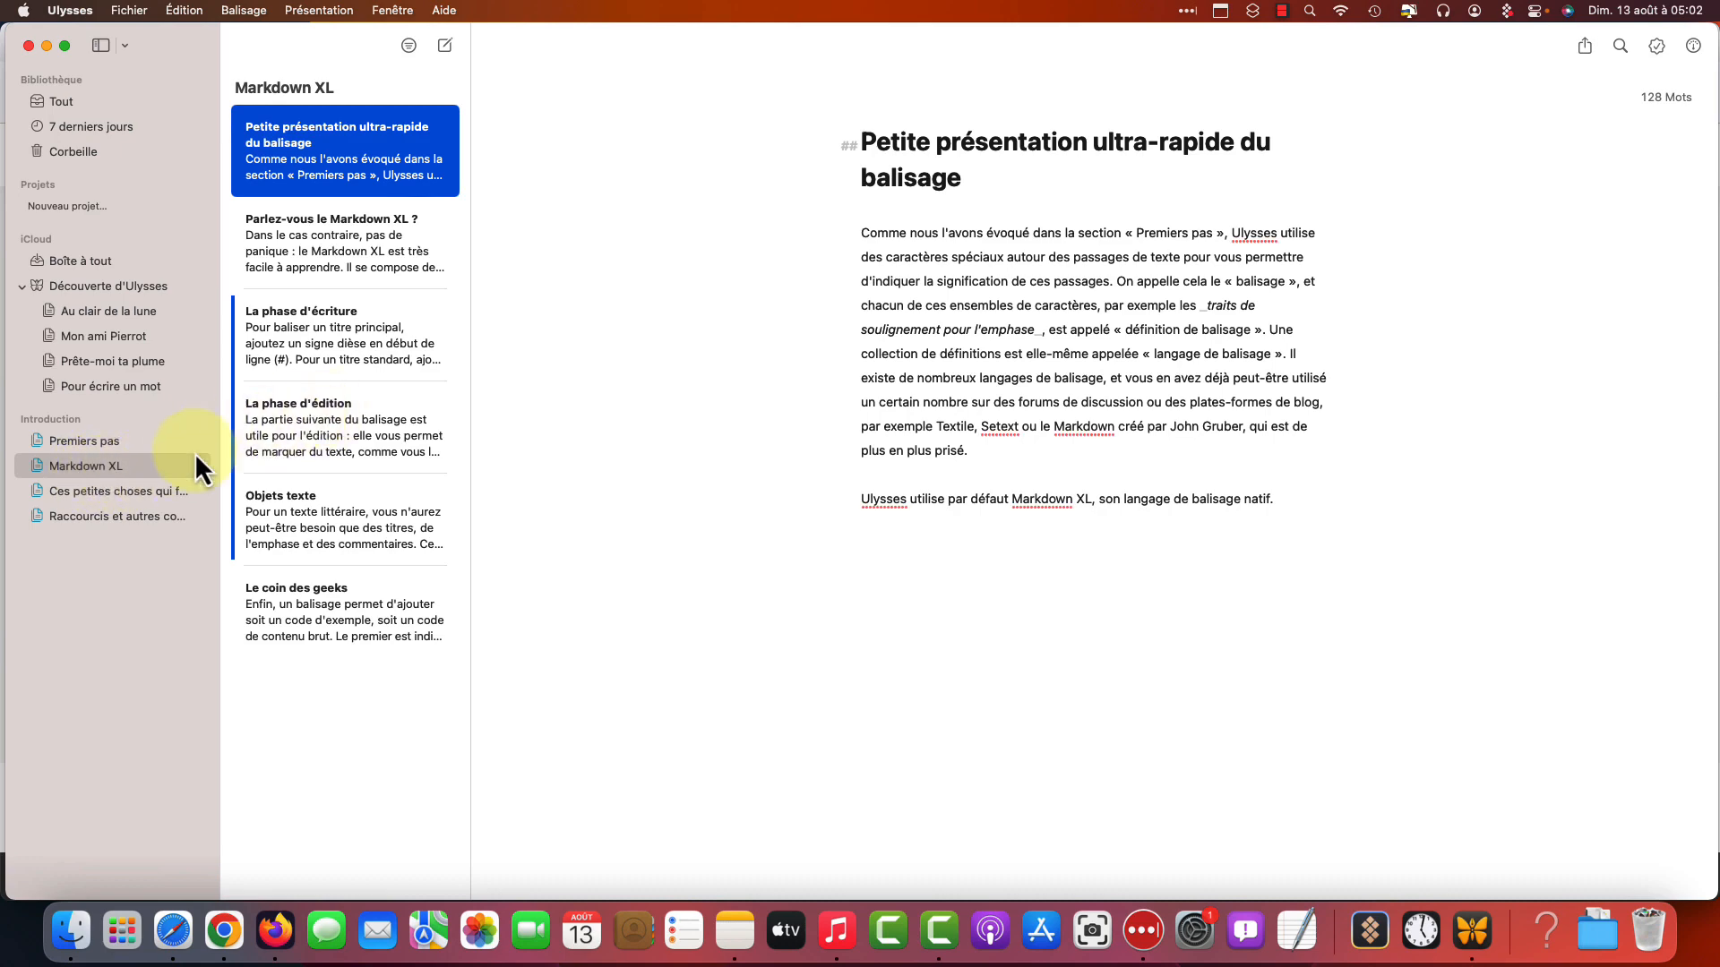
{"action": "left_click", "coordinate": [131, 494]}
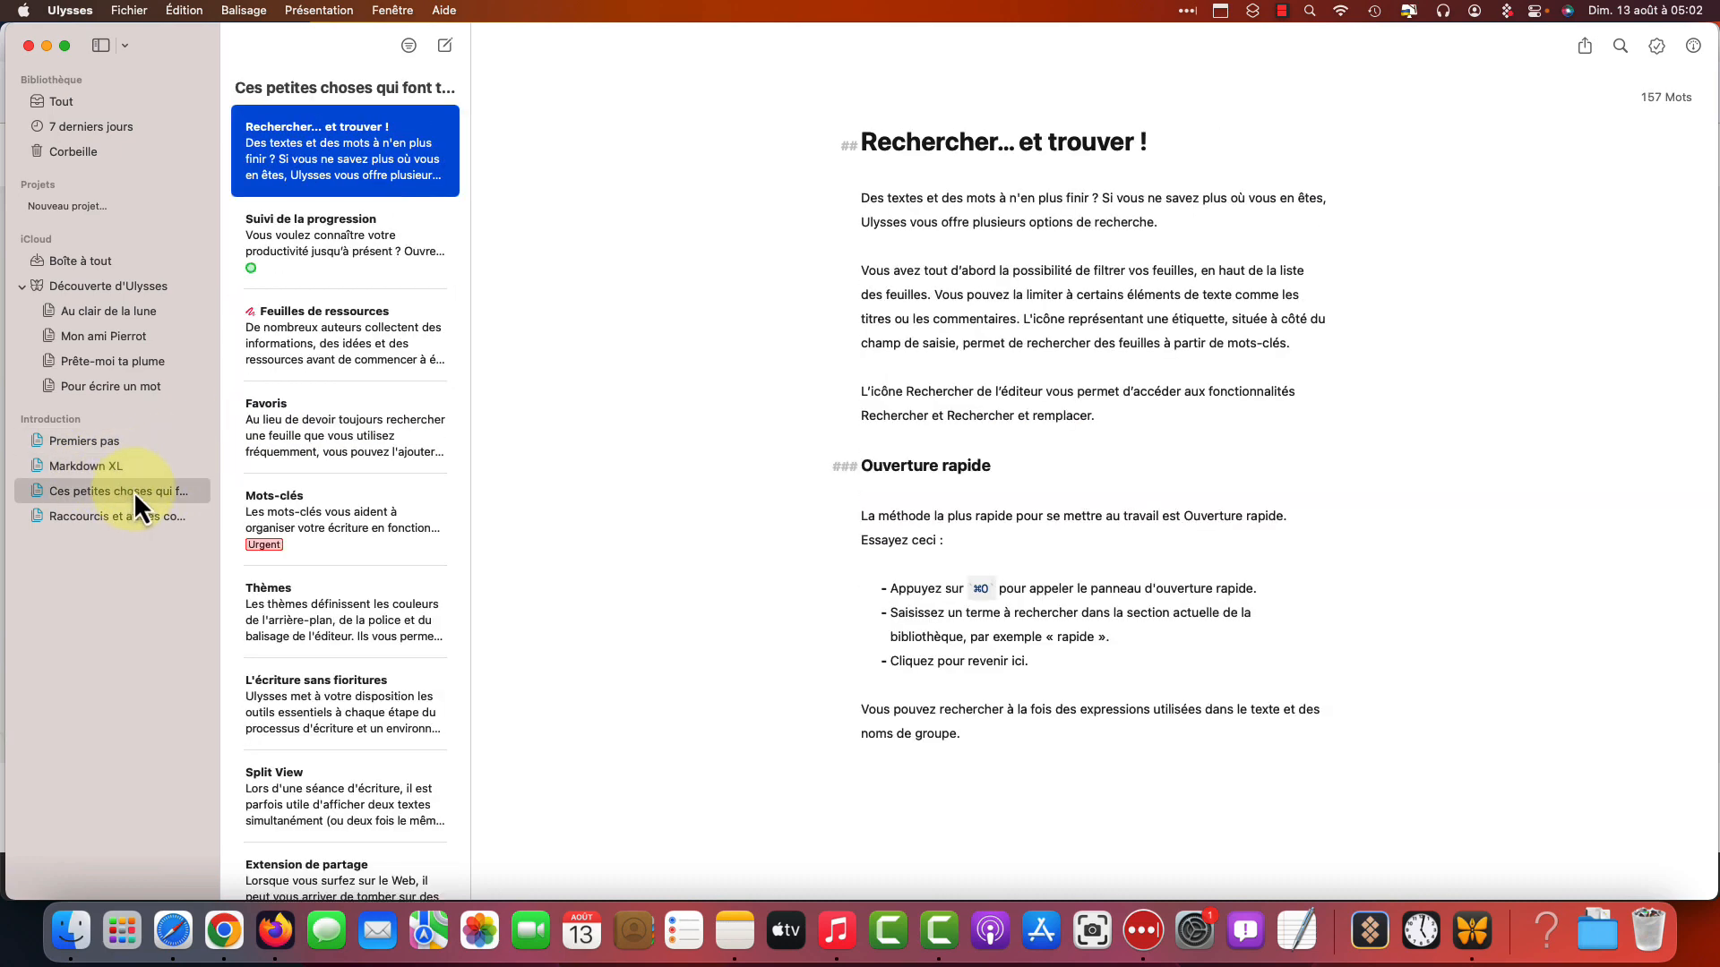
{"action": "left_click", "coordinate": [110, 516]}
{"action": "left_click", "coordinate": [100, 489]}
{"action": "left_click", "coordinate": [95, 516]}
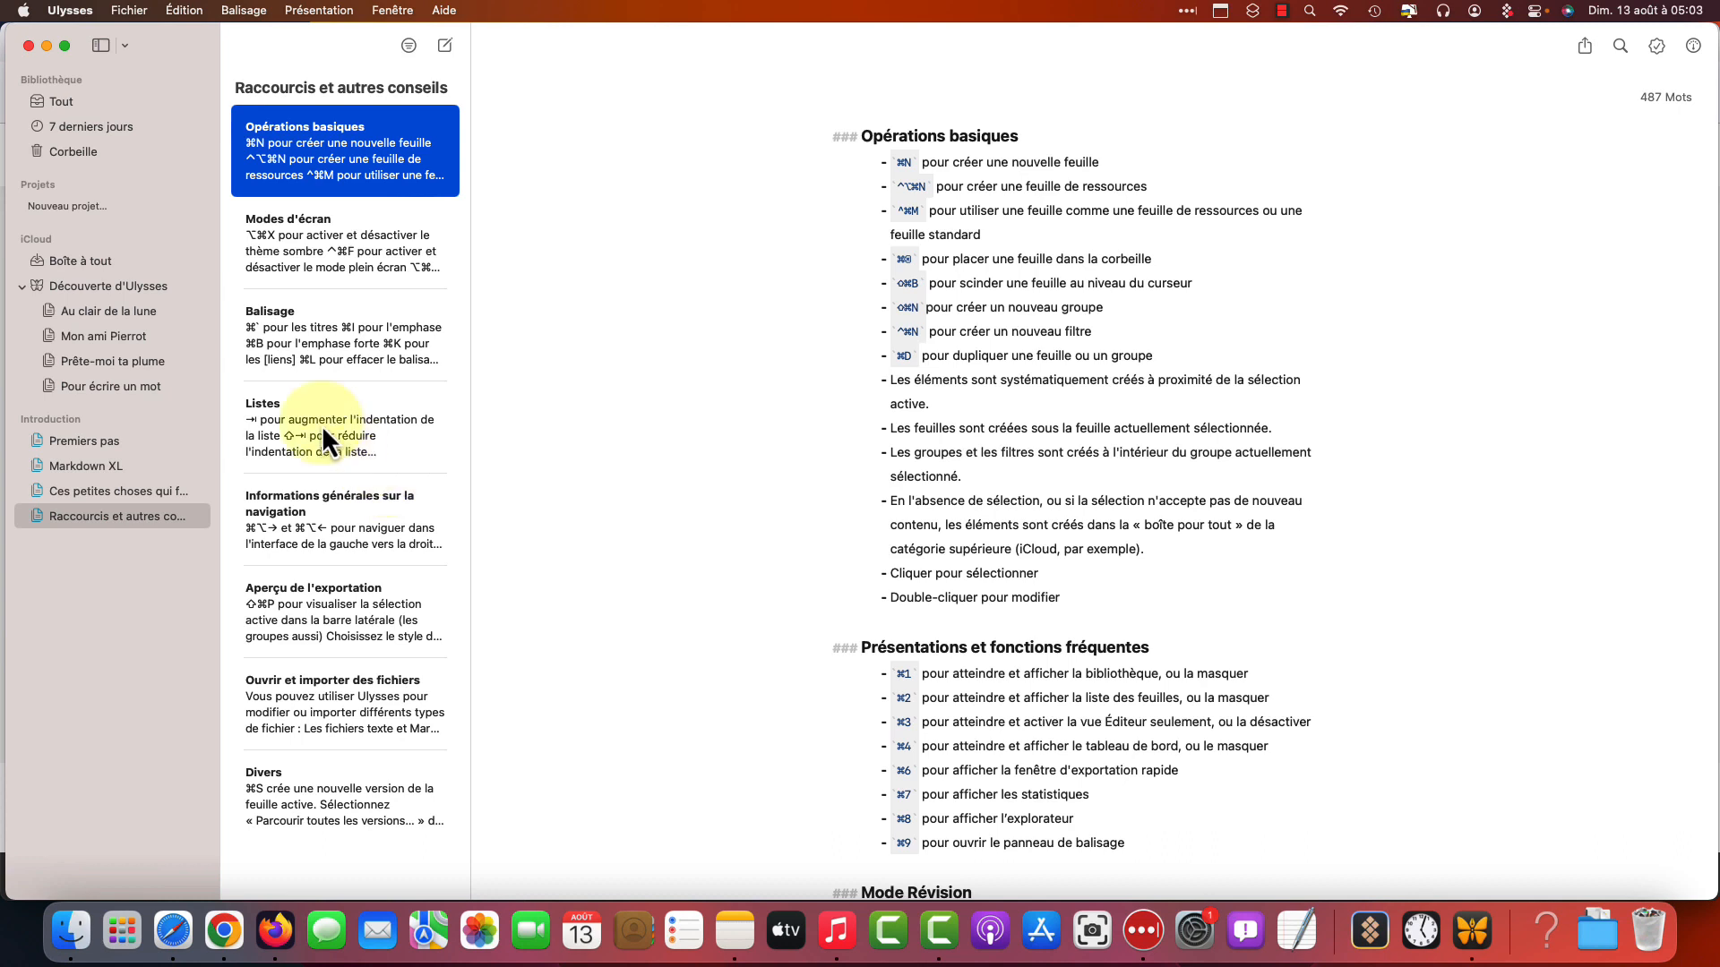
Create a sheet in Boîte à tout reading "Eh bien quand j'écris," and "je ne suis pas distrait" on two lines
{"action": "left_click", "coordinate": [88, 259]}
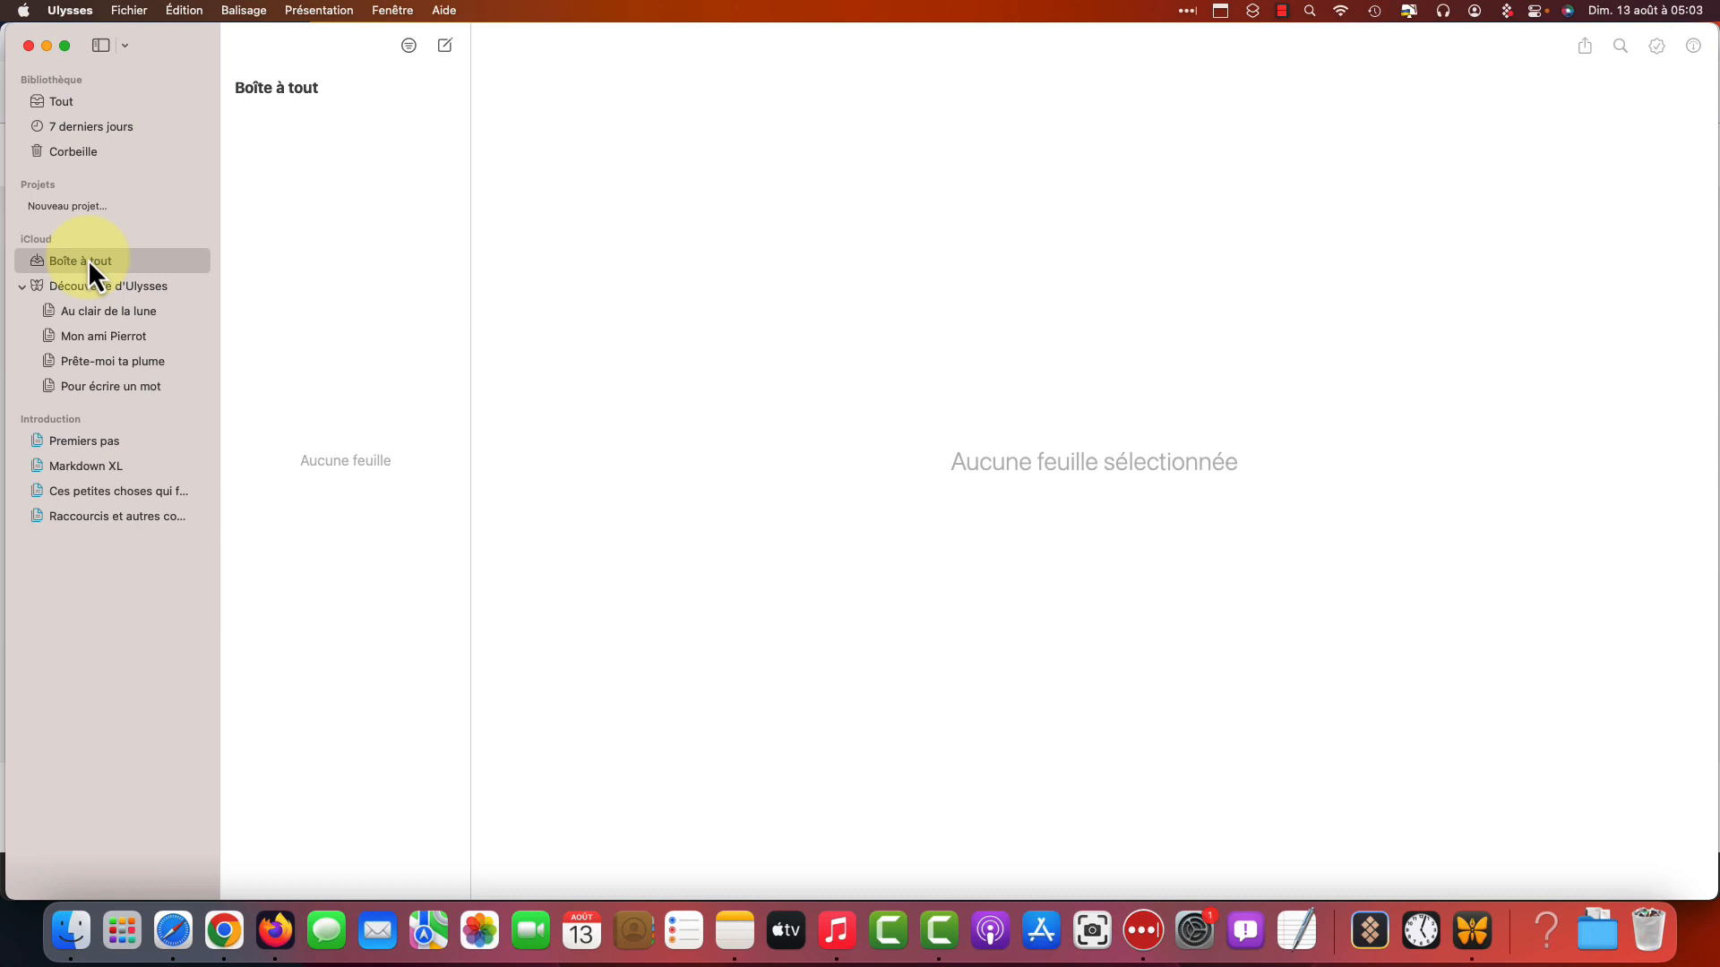
{"action": "left_click", "coordinate": [445, 47]}
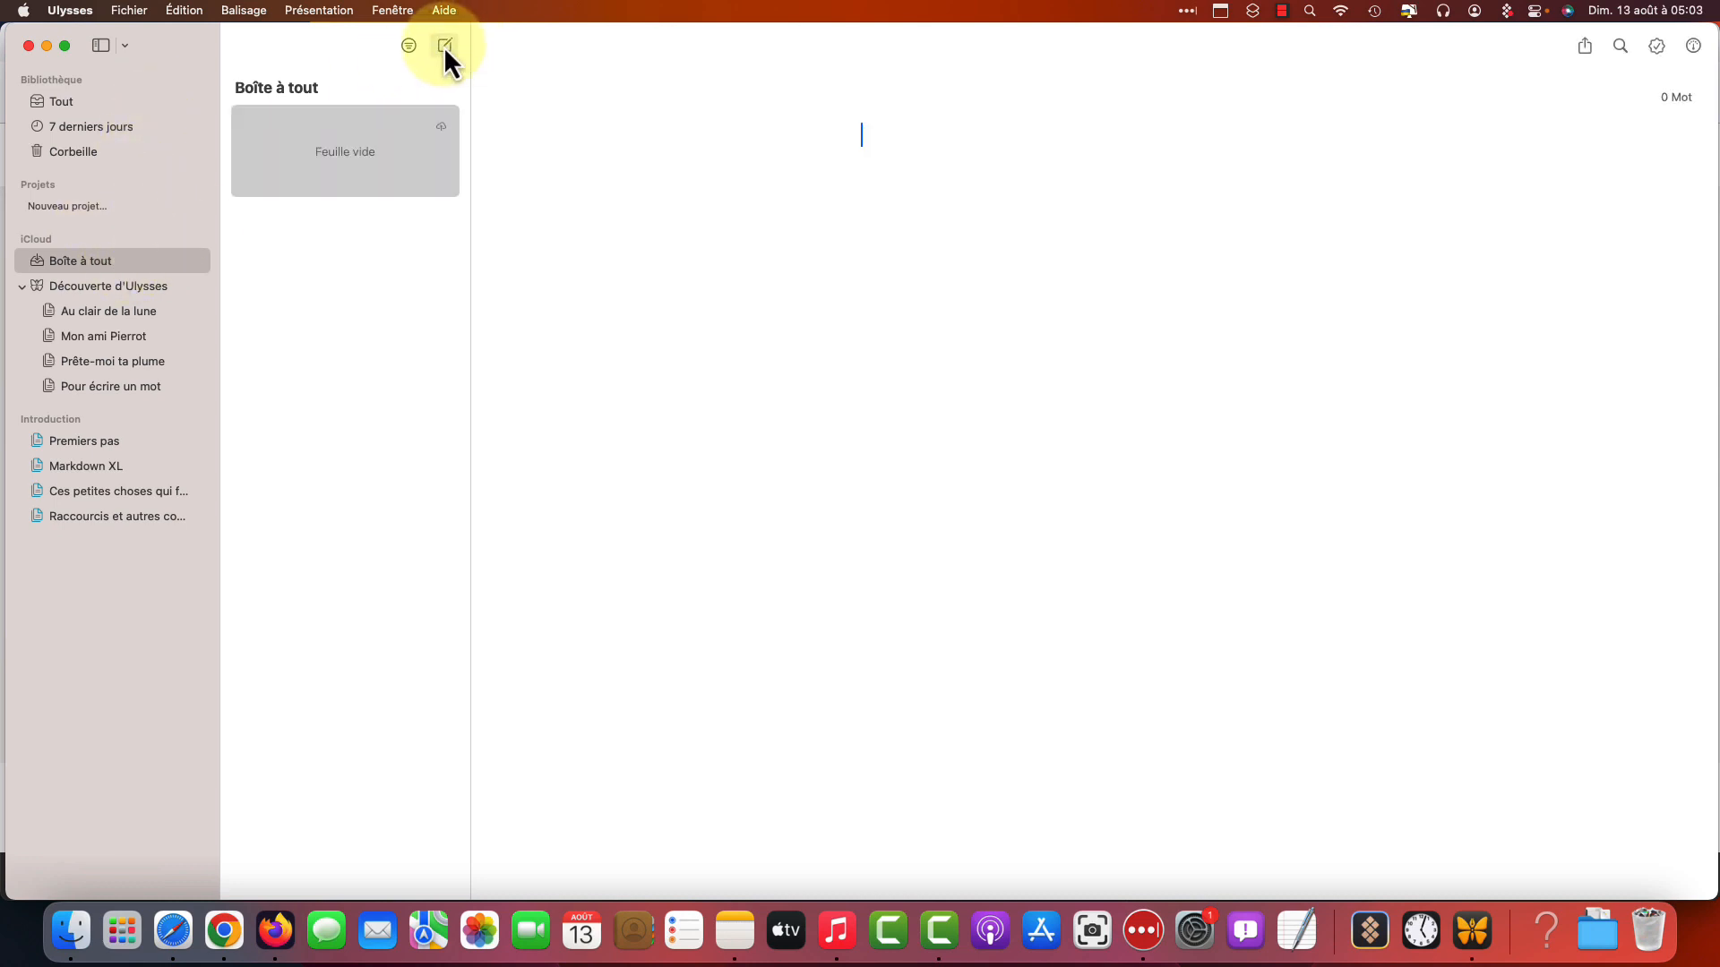
{"action": "type", "text": "Eh bien qu"}
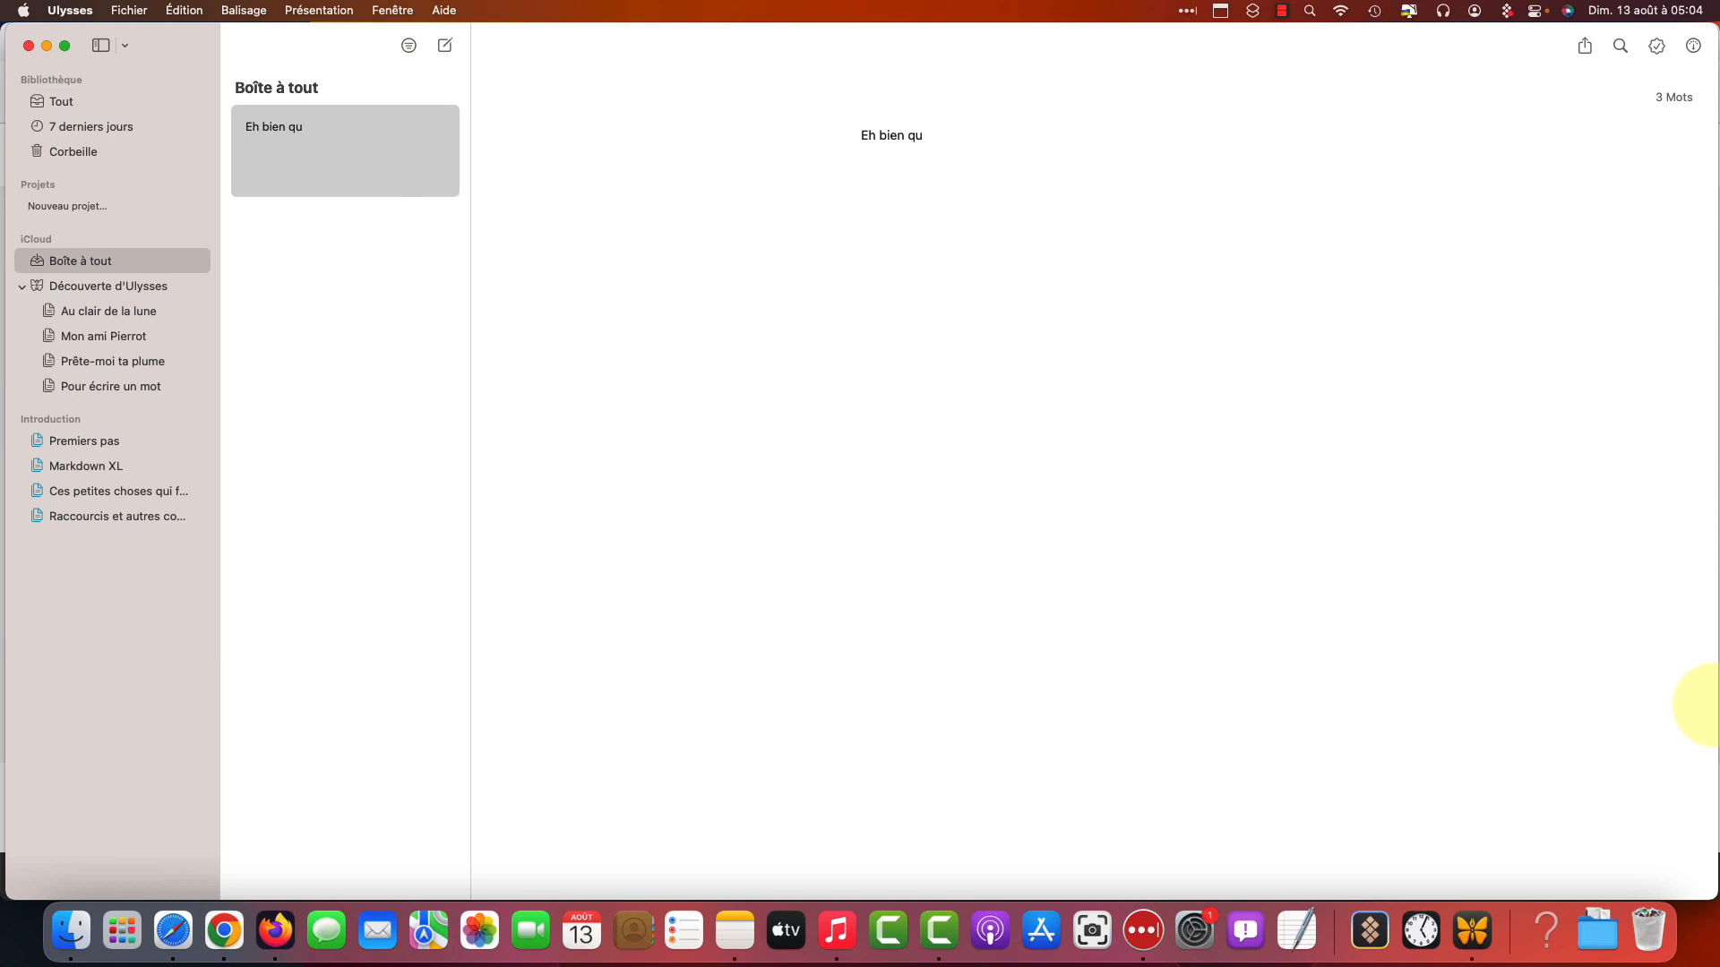
{"action": "type", "text": "and j'écris, je ne suis pas distrait"}
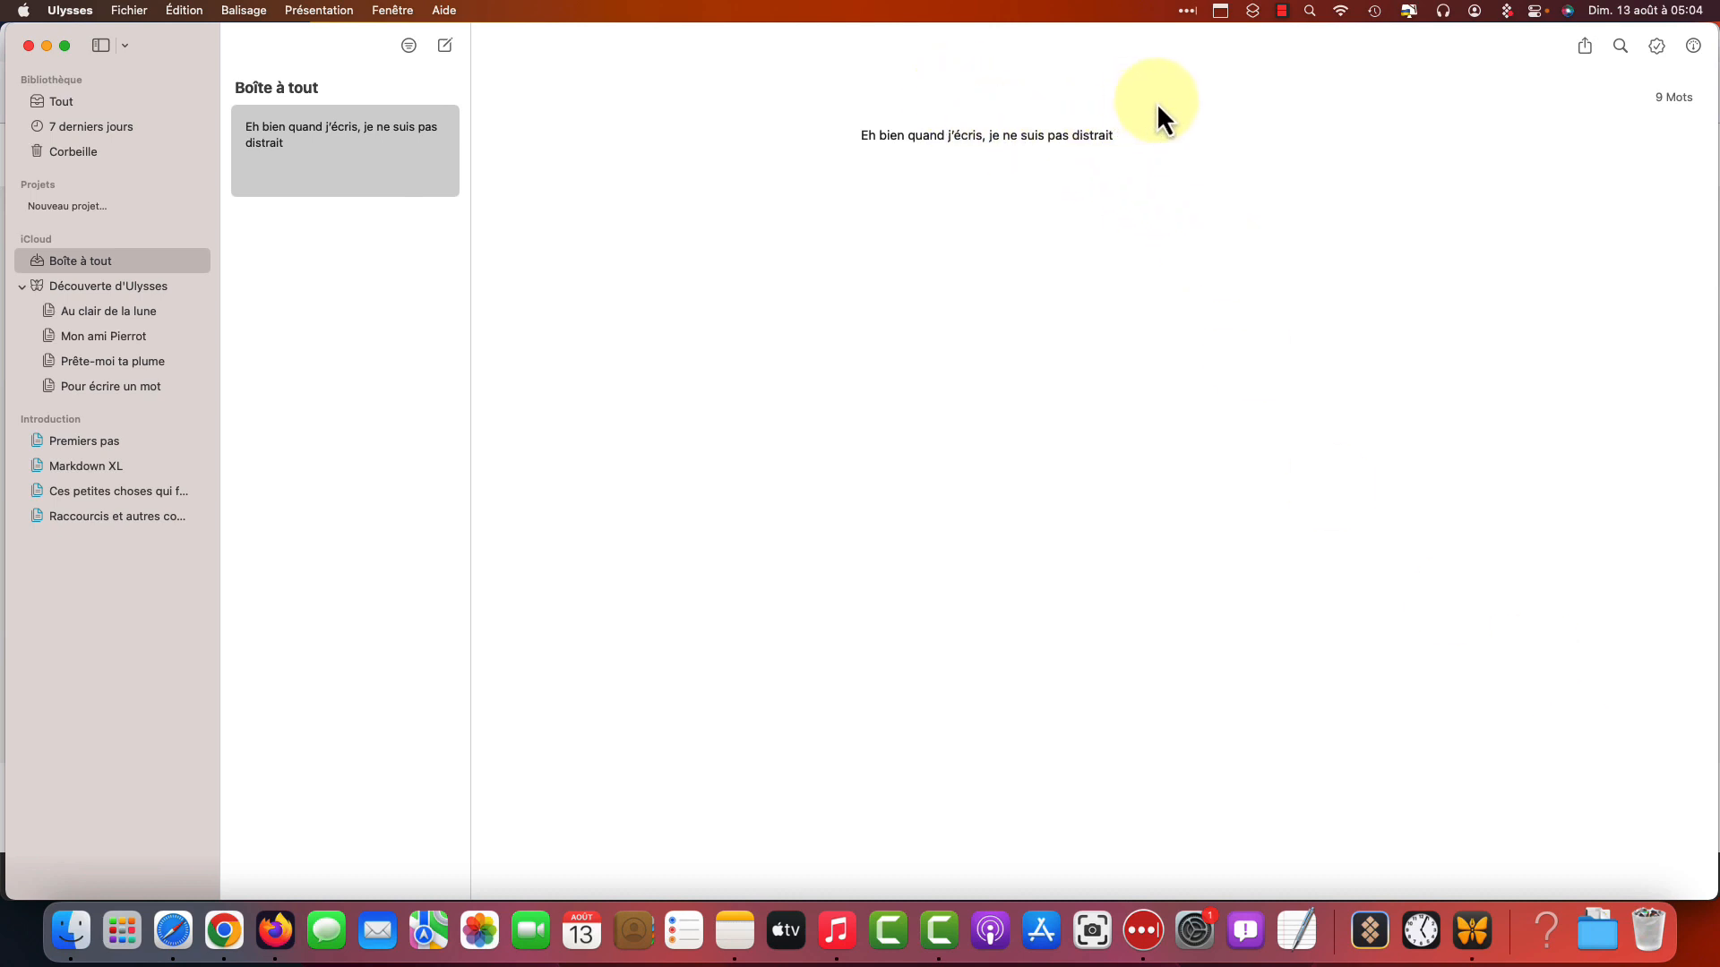
{"action": "left_click", "coordinate": [988, 135]}
{"action": "key", "text": "Return"}
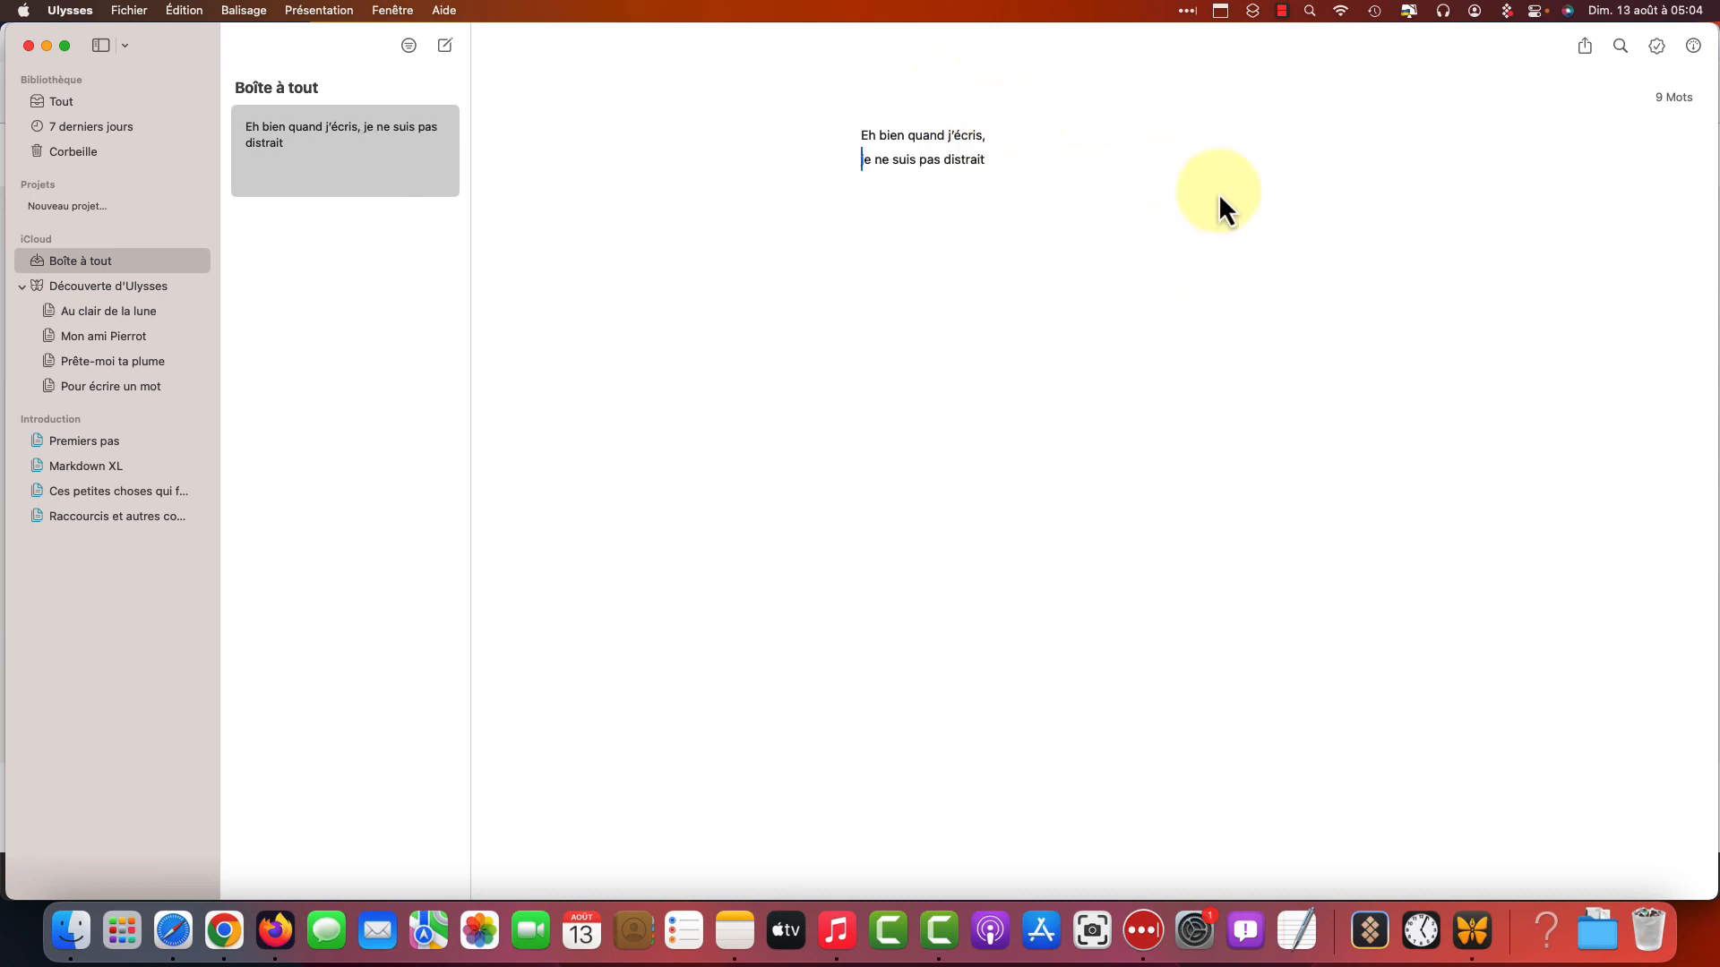
{"action": "left_click", "coordinate": [1159, 247]}
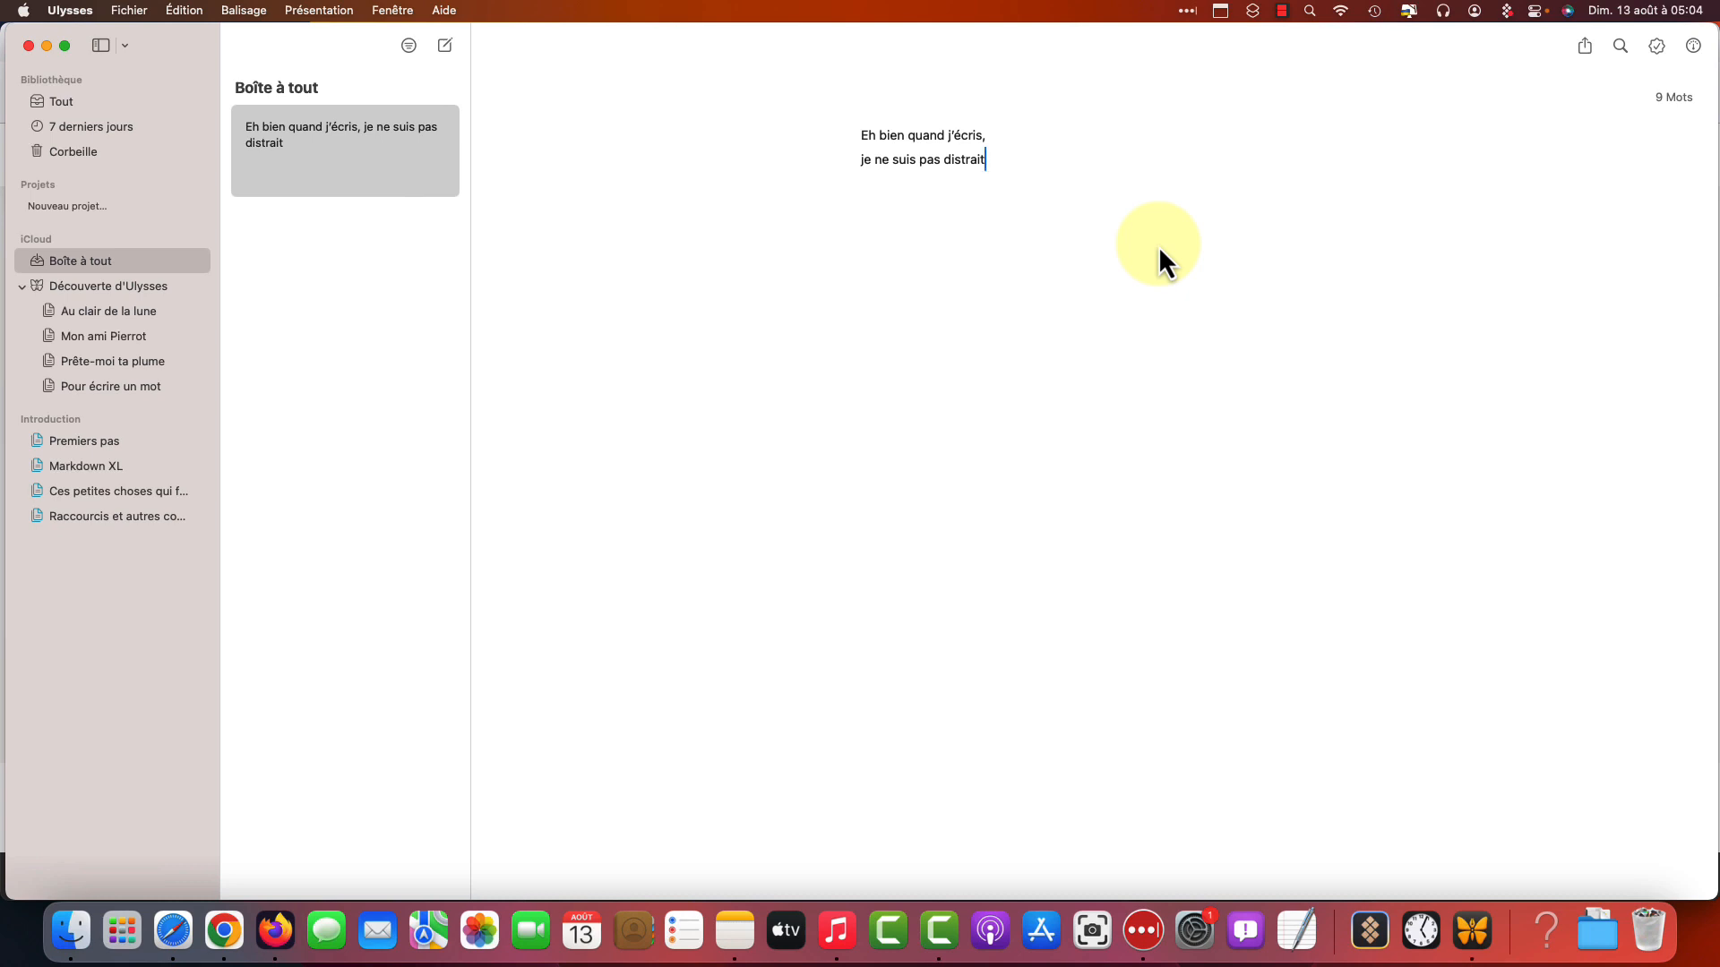
Add the keyword "Voyage" to the Voyage à Lilliput sheet in the Découverte d'Ulysses group
{"action": "left_click", "coordinate": [98, 292]}
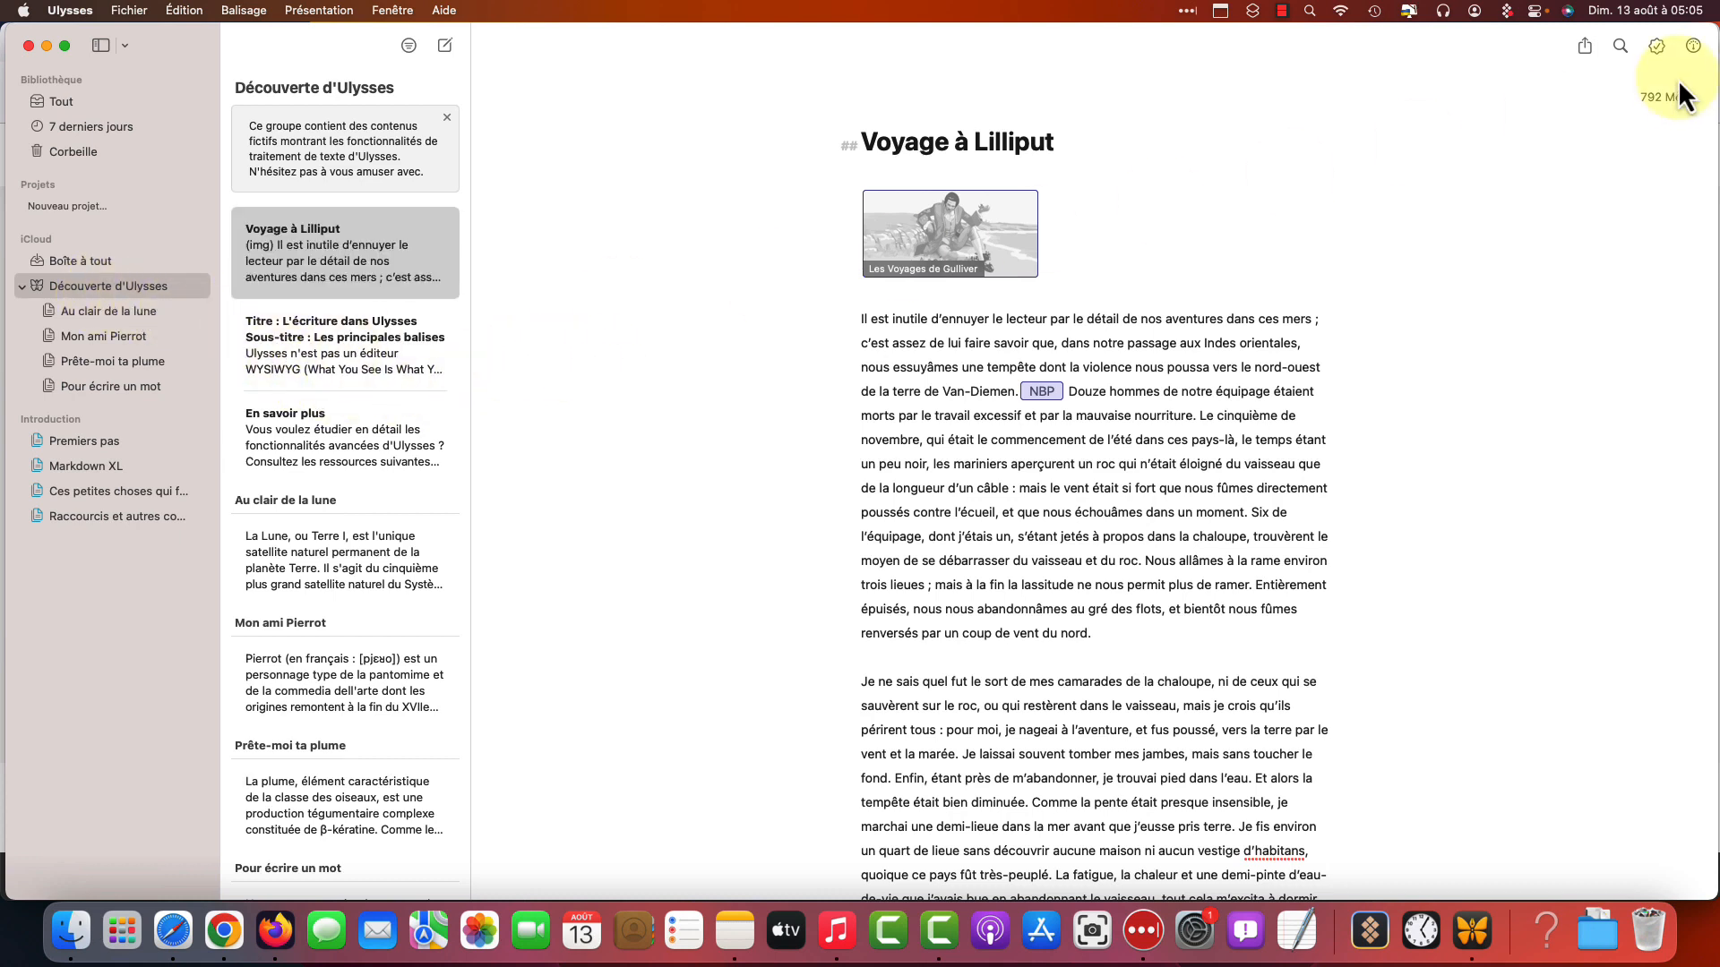
{"action": "left_click", "coordinate": [1693, 46]}
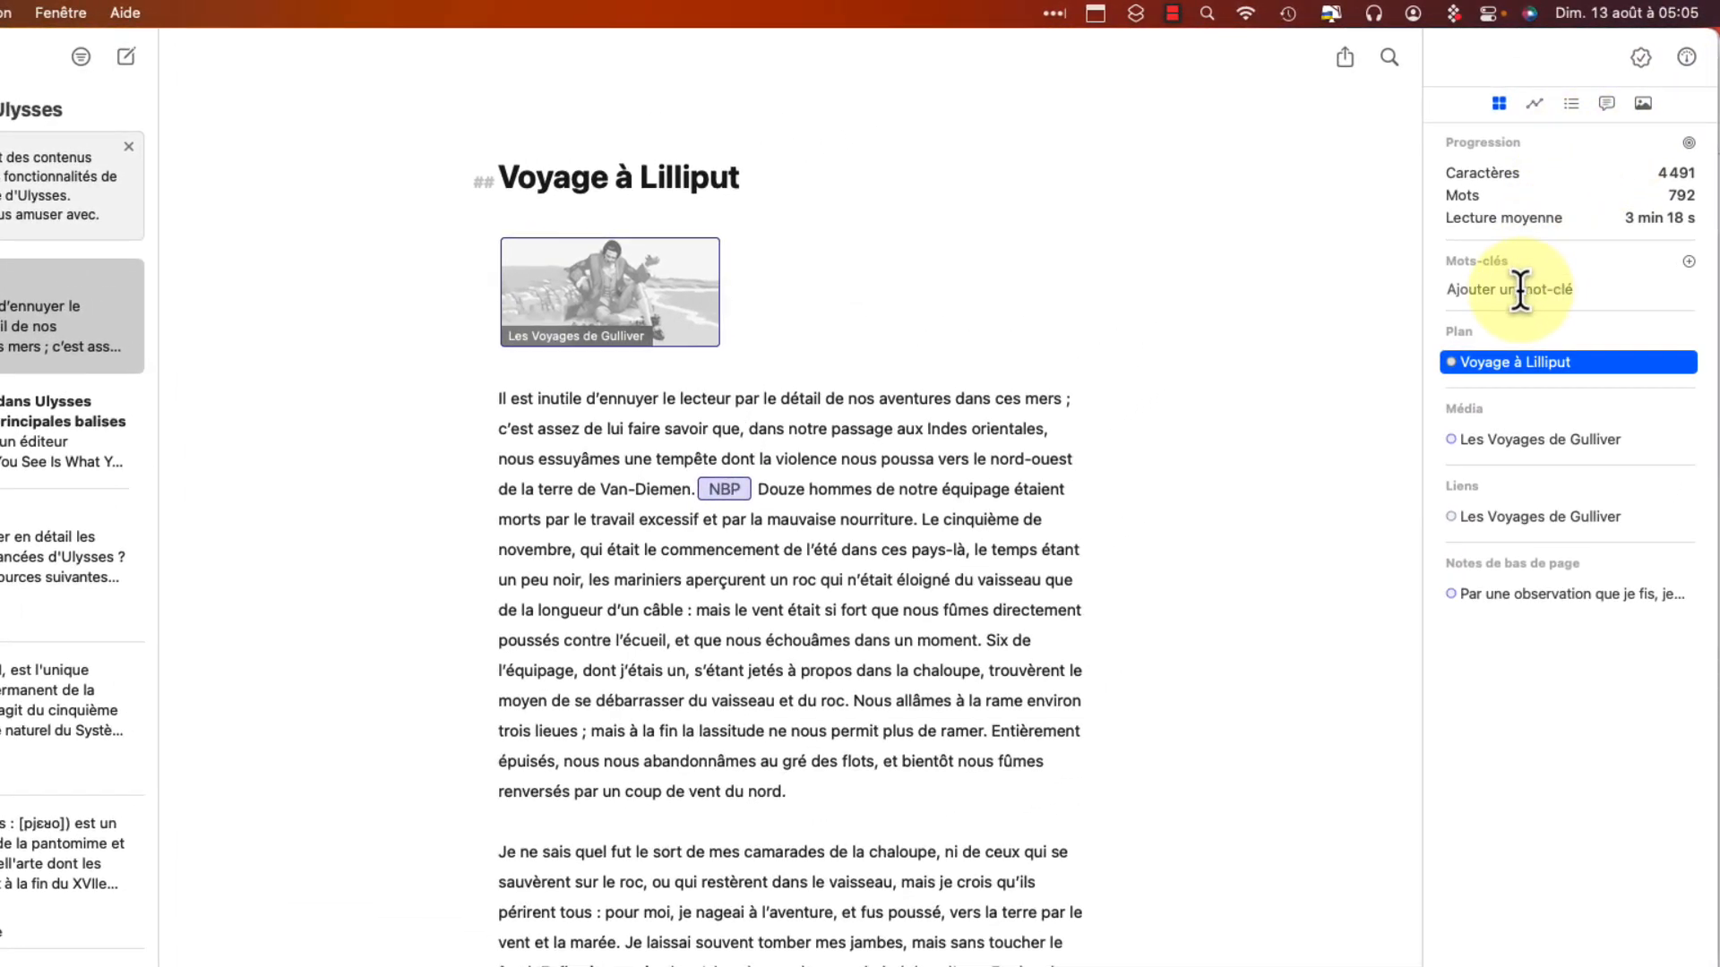
{"action": "left_click", "coordinate": [1519, 290]}
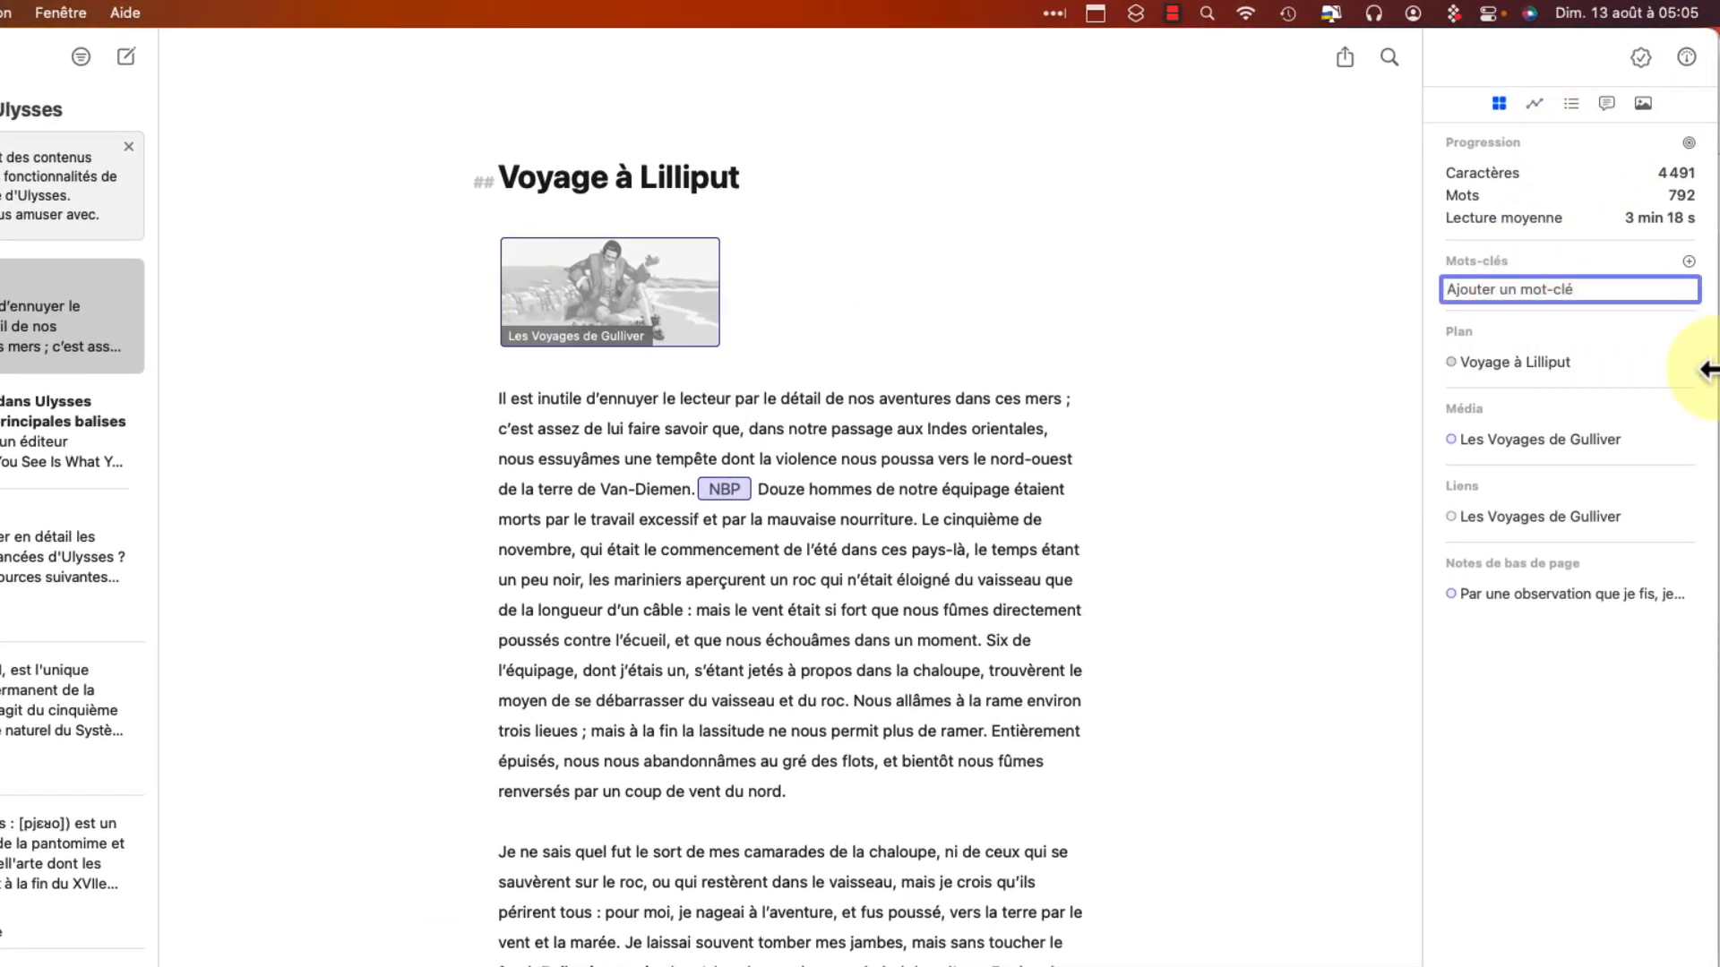
{"action": "type", "text": "Voyzg"}
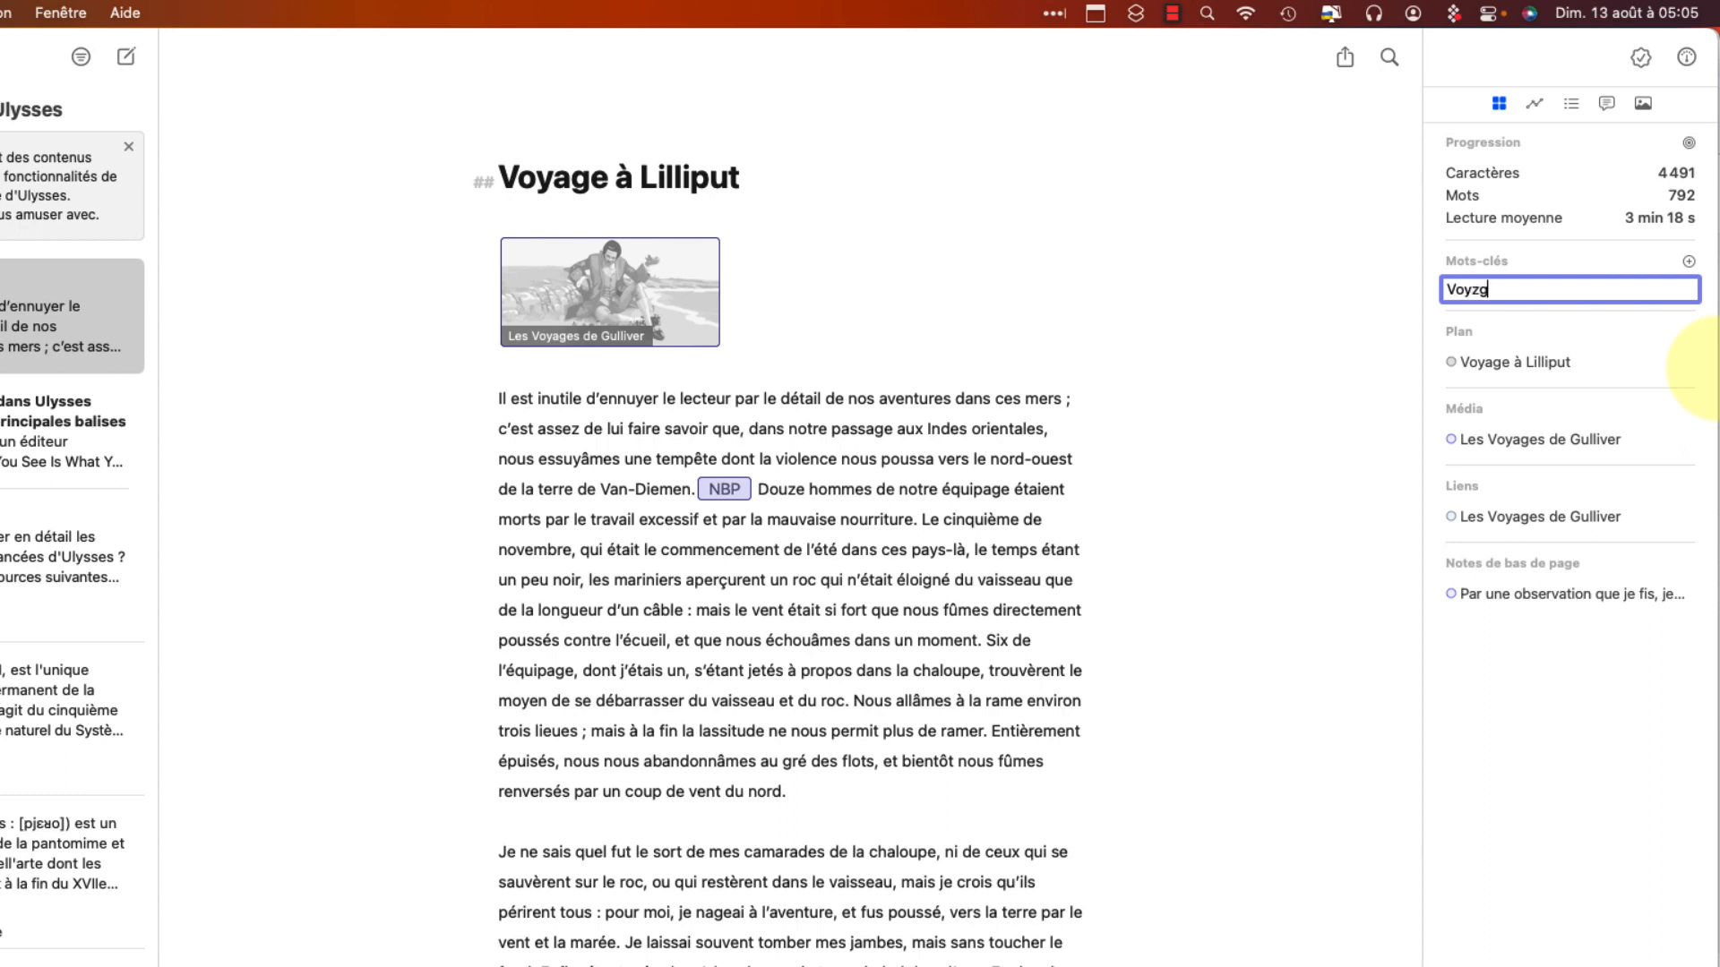
{"action": "key", "text": "BackSpace"}
{"action": "key", "text": "BackSpace"}
{"action": "type", "text": "age"}
{"action": "key", "text": "Return"}
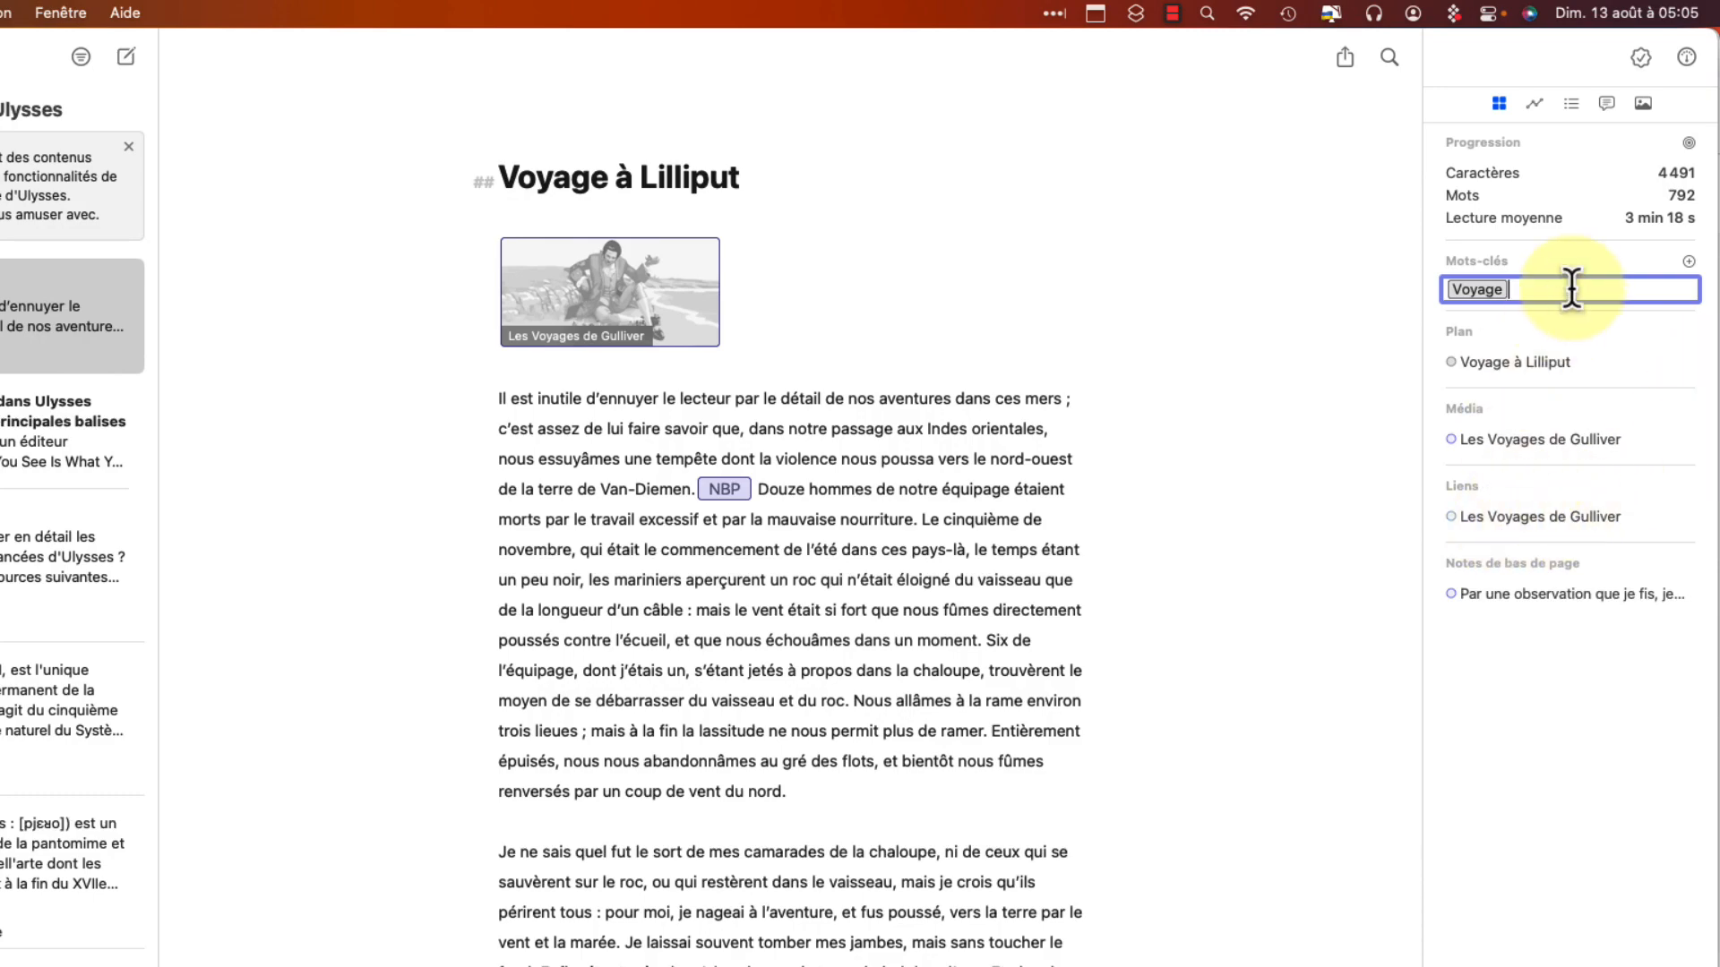
{"action": "key", "text": "Return"}
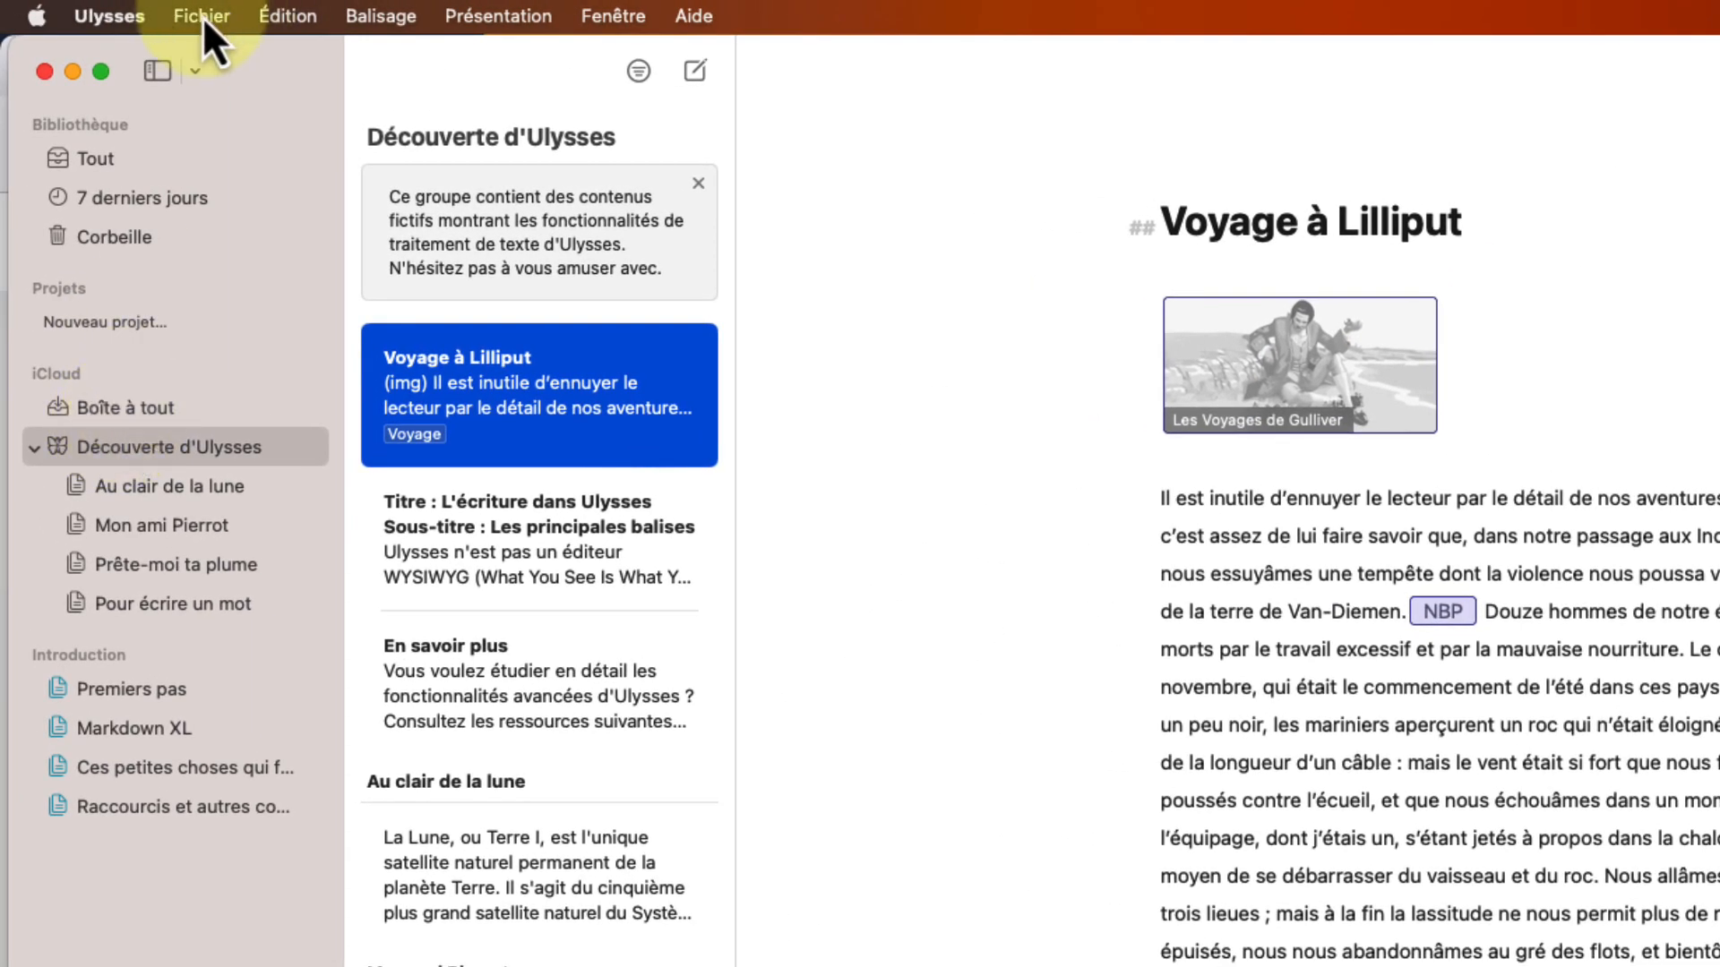
Create a new group named "Geekpratique" inside Découverte d'Ulysses
{"action": "left_click", "coordinate": [203, 16]}
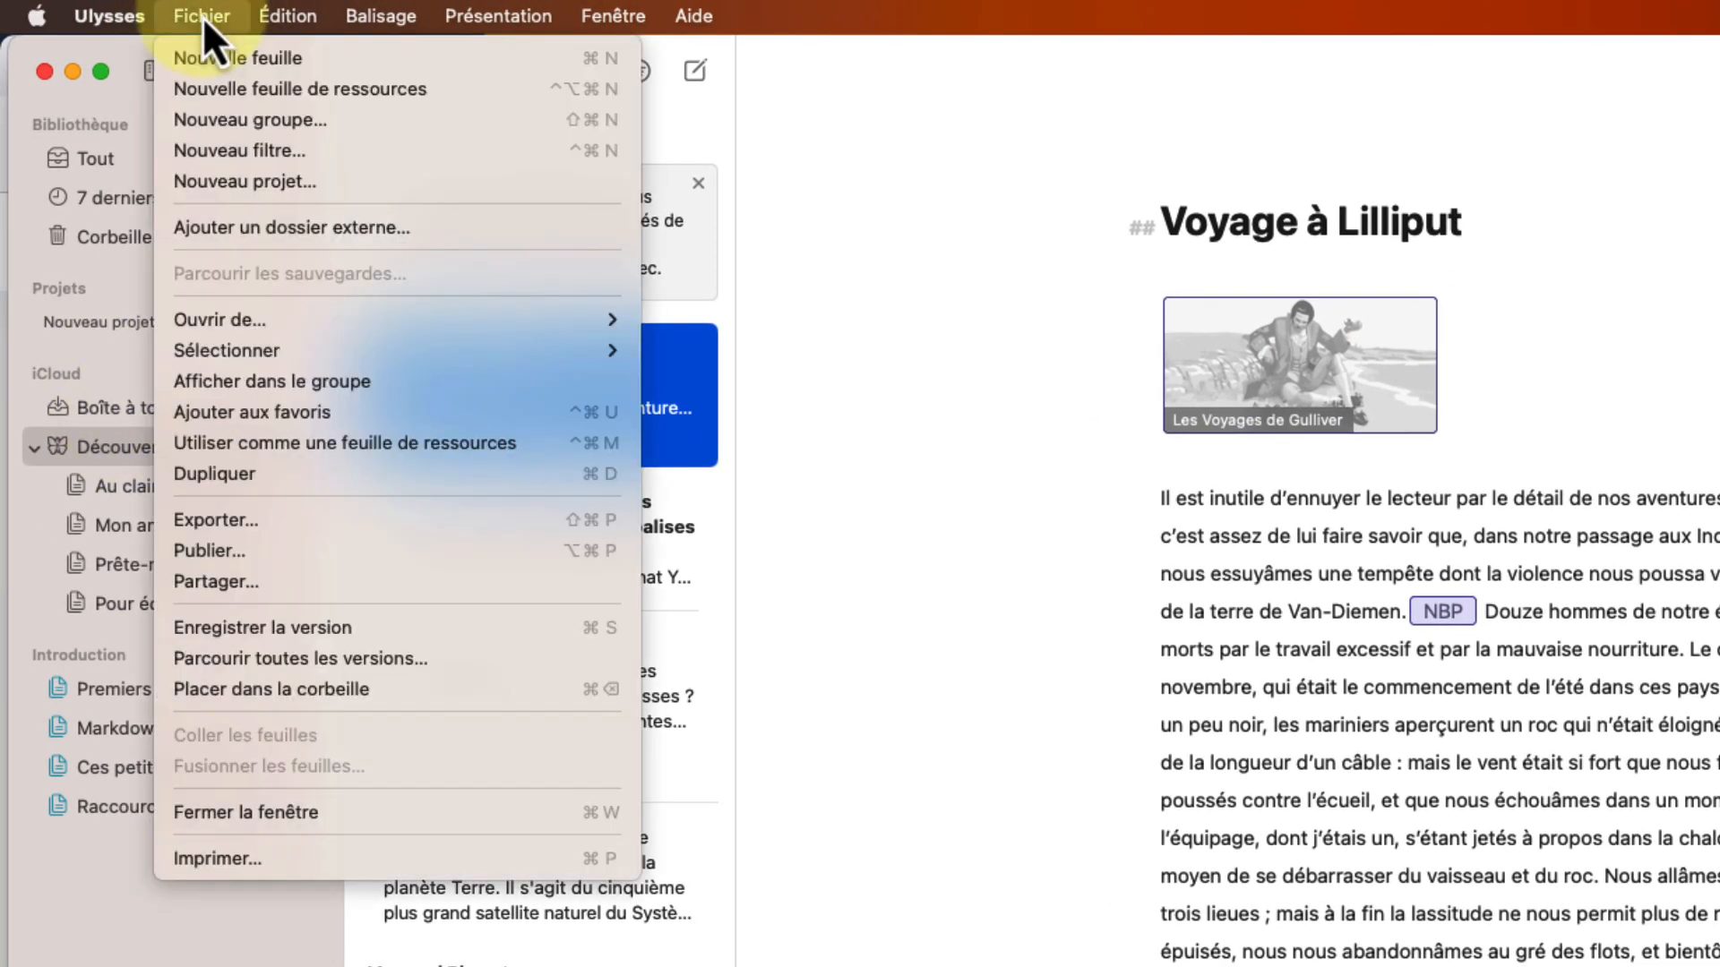
{"action": "left_click", "coordinate": [272, 121]}
{"action": "type", "text": "Geko"}
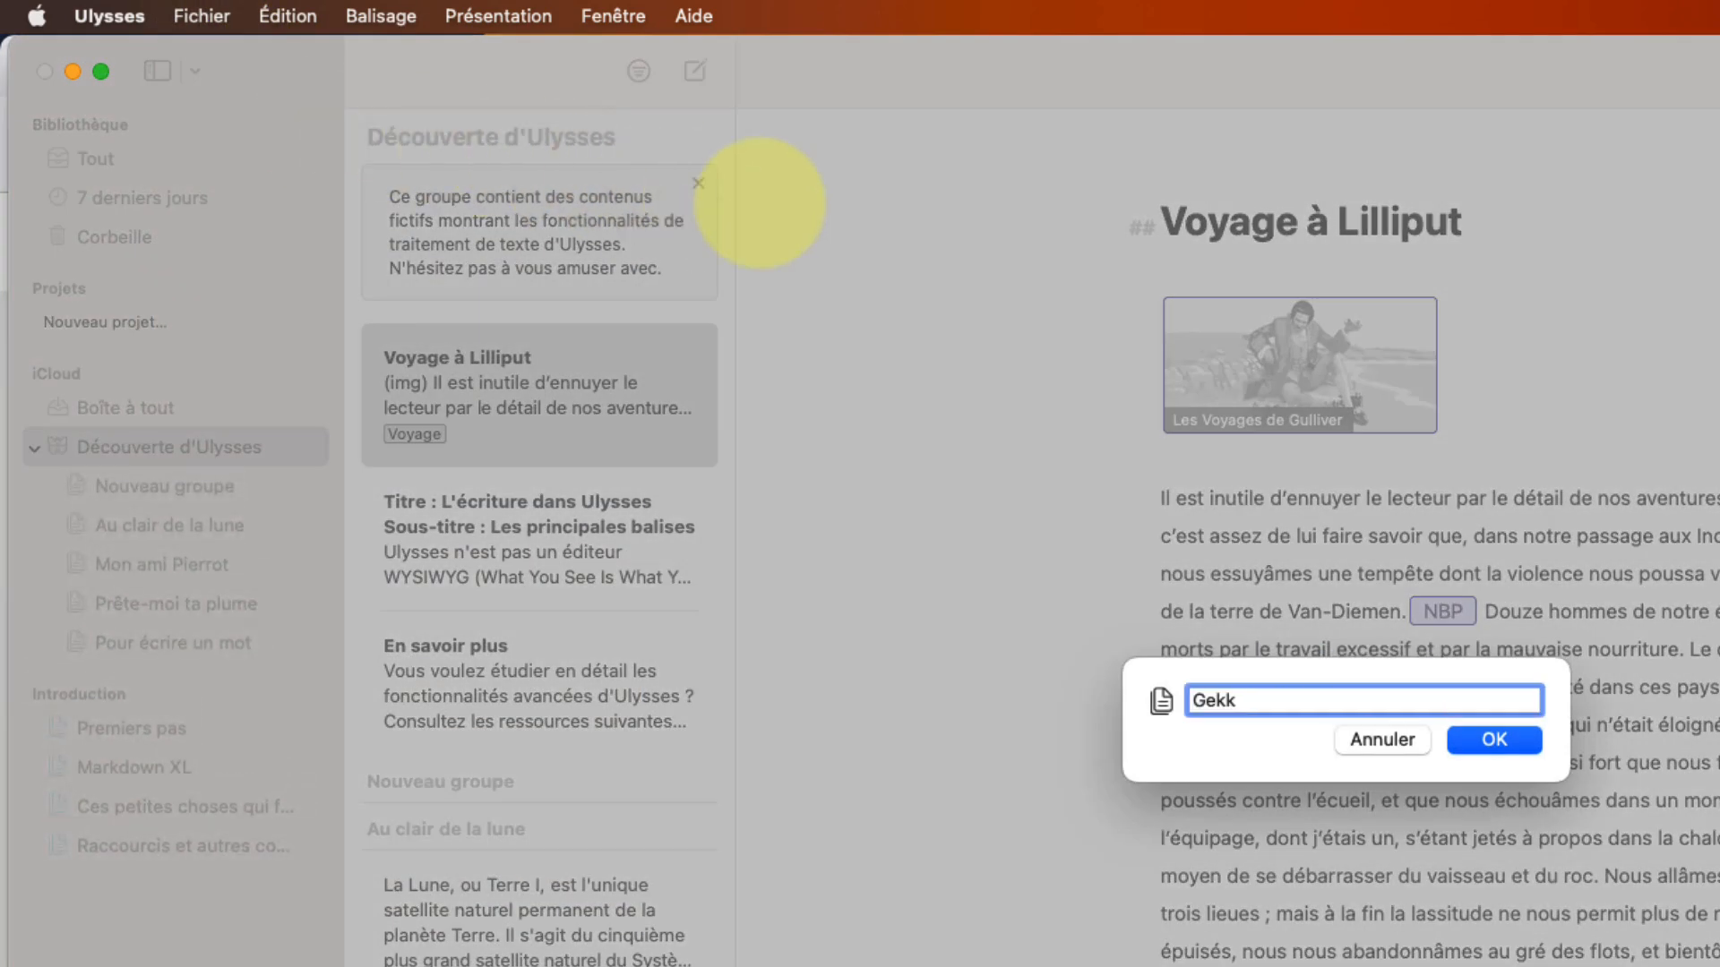
{"action": "key", "text": "BackSpace"}
{"action": "key", "text": "BackSpace"}
{"action": "type", "text": "ekpratique"}
{"action": "key", "text": "Return"}
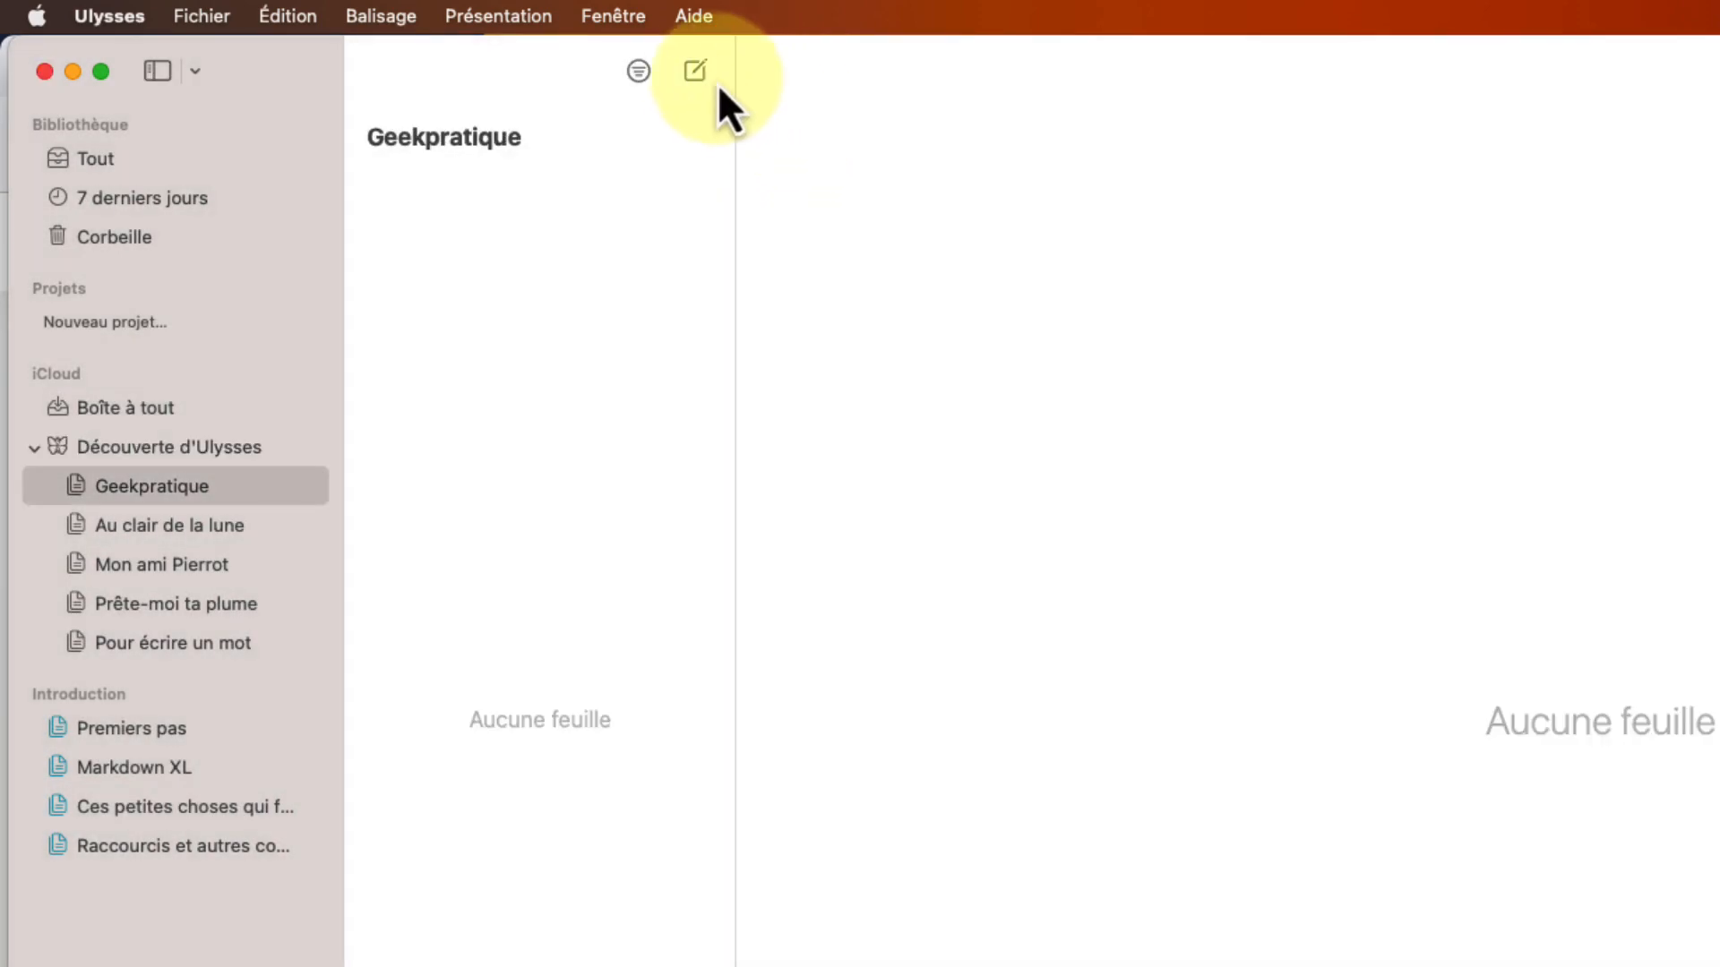
Add two sheets to the Geekpratique group, containing "1er. Texte" and "2eme texte$"
{"action": "left_click", "coordinate": [697, 75]}
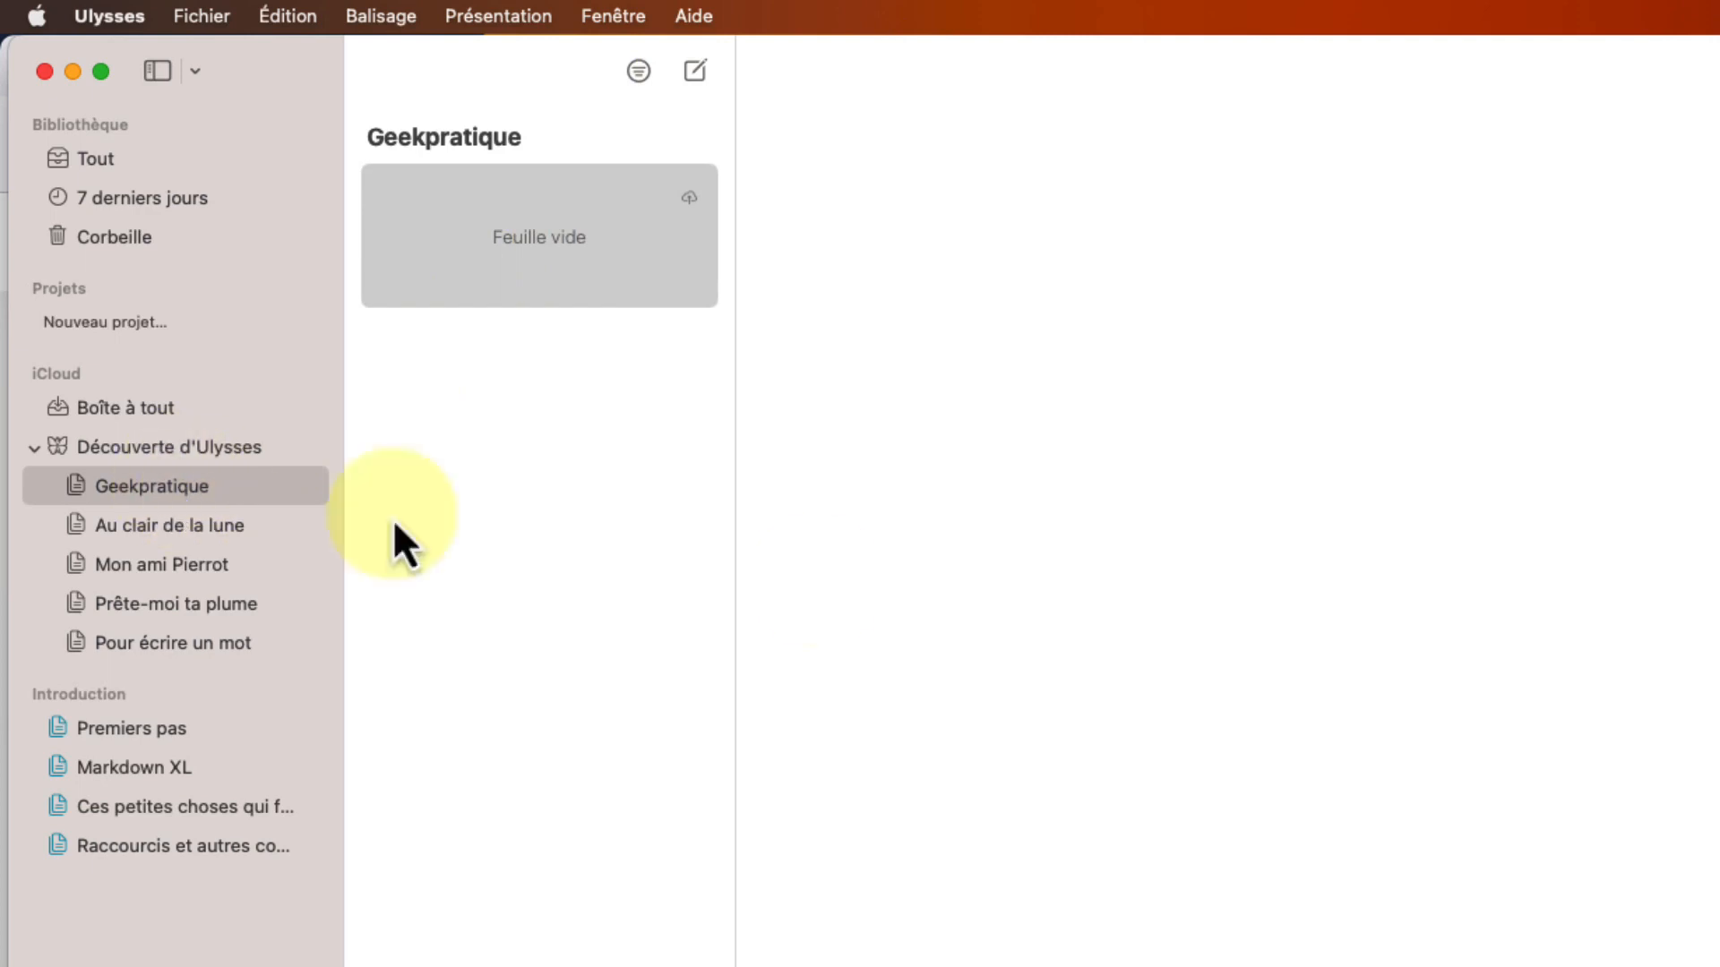
{"action": "type", "text": "1er. texte"}
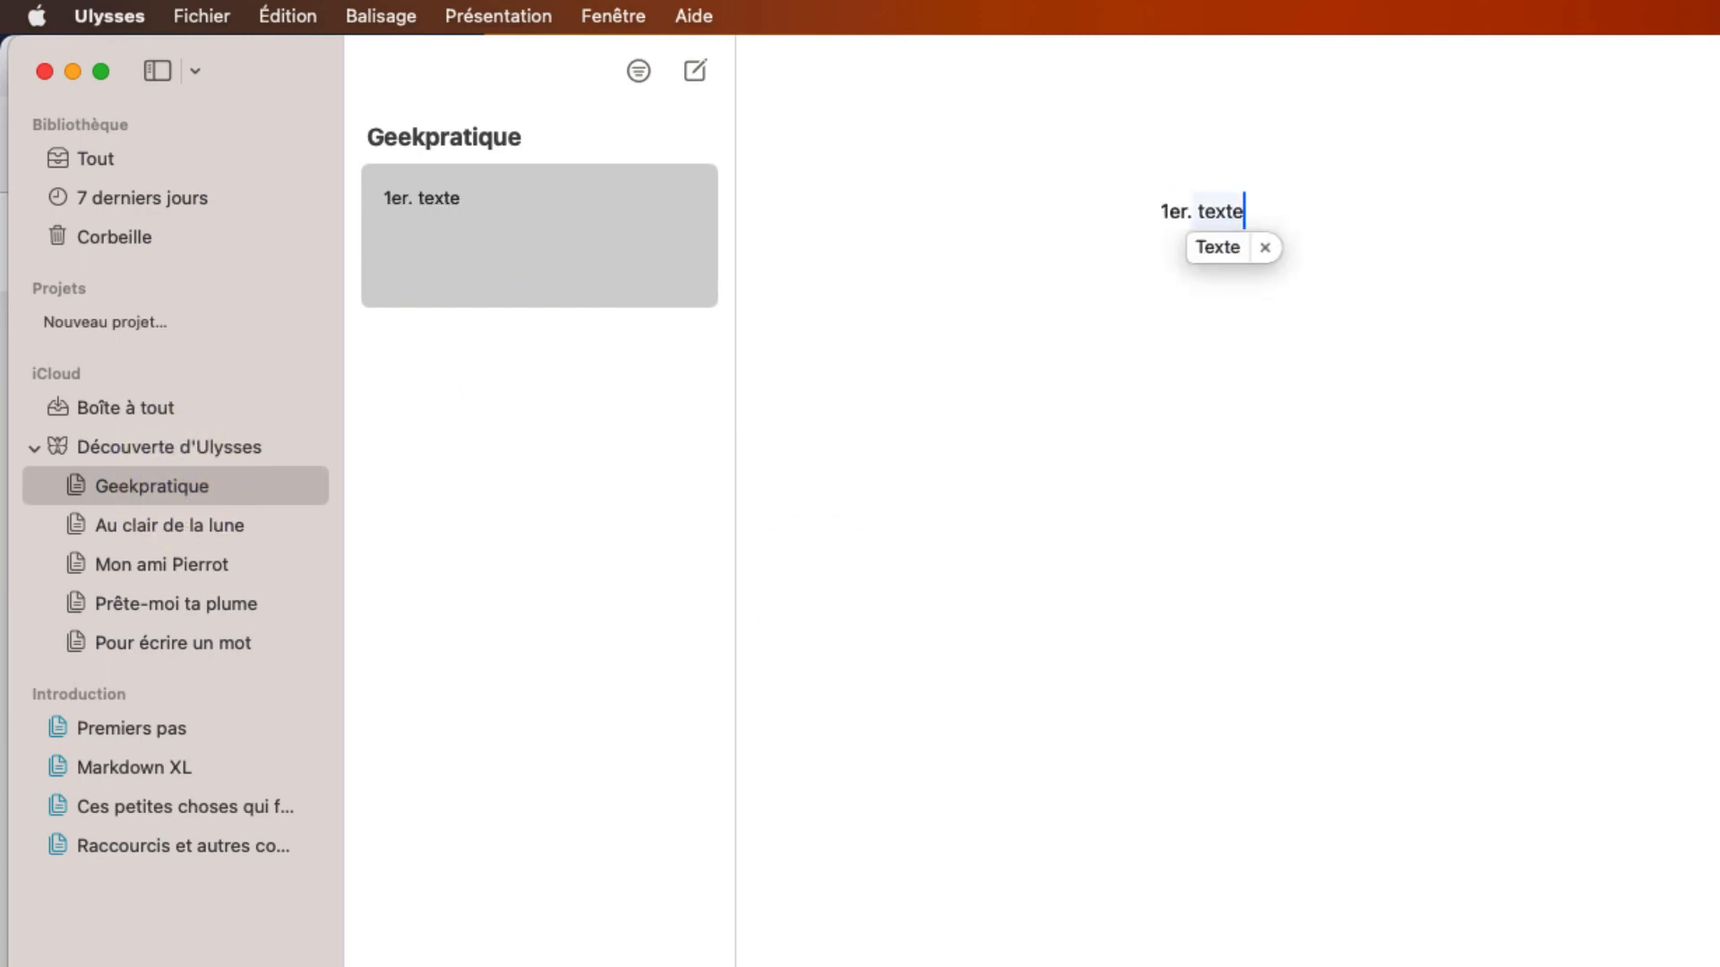
{"action": "key", "text": "Return"}
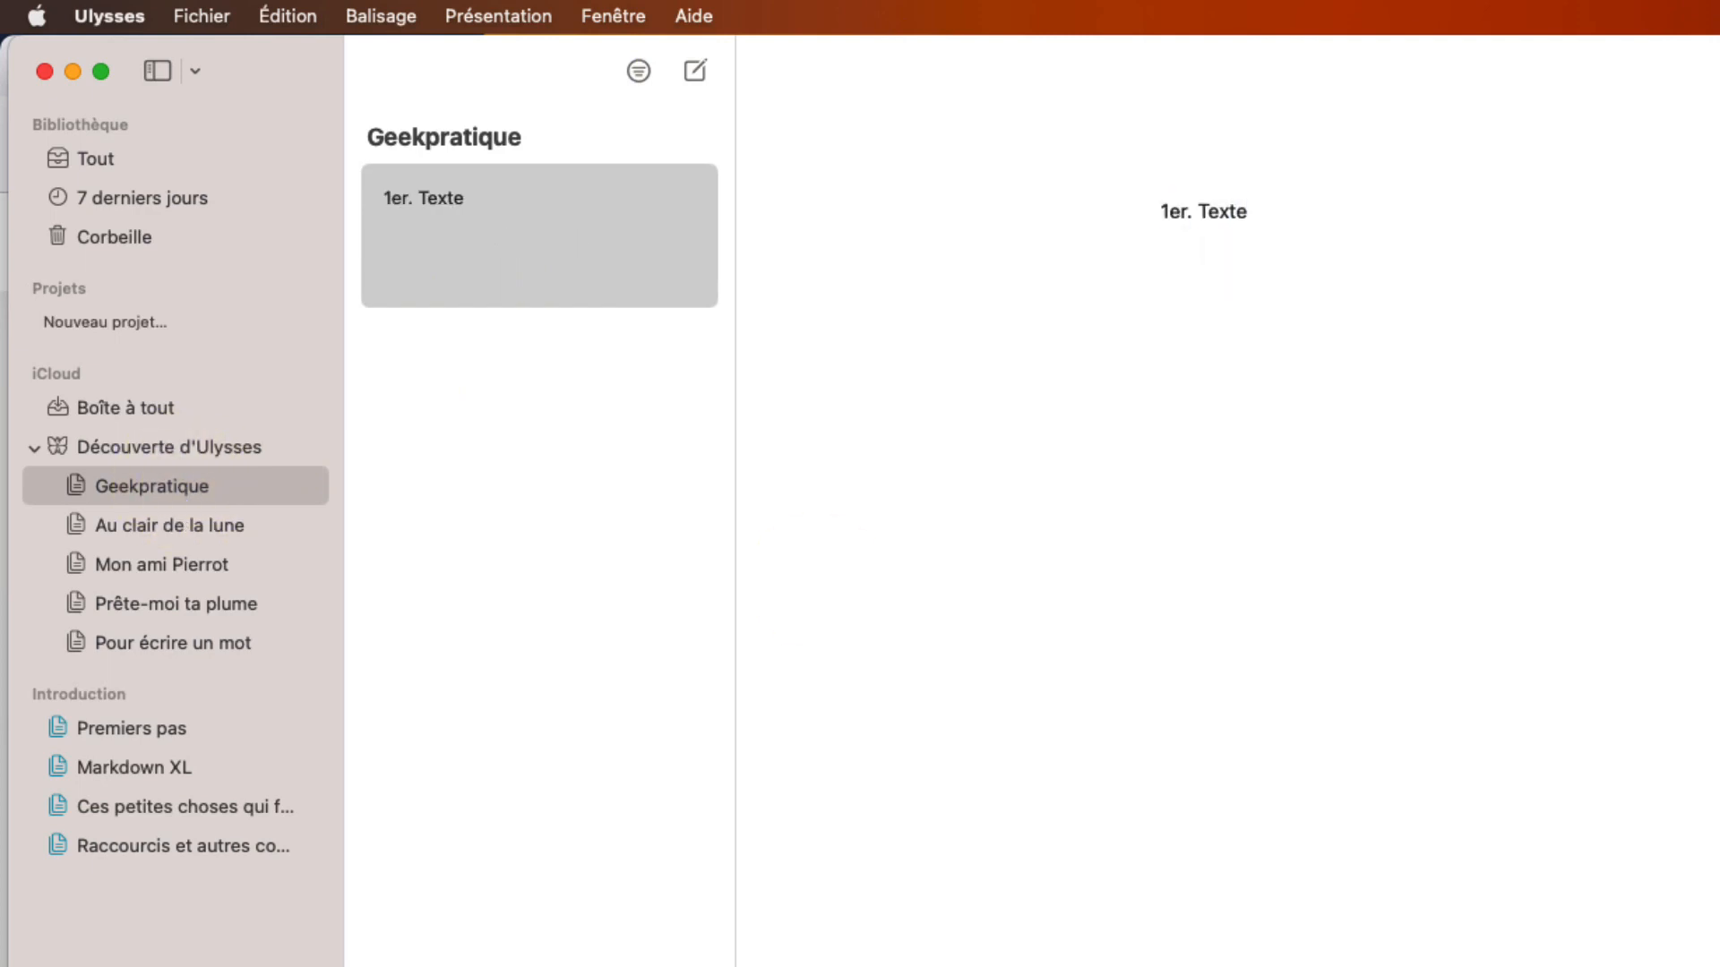
{"action": "left_click", "coordinate": [681, 75]}
{"action": "type", "text": "2eme texte$"}
{"action": "key", "text": "Return"}
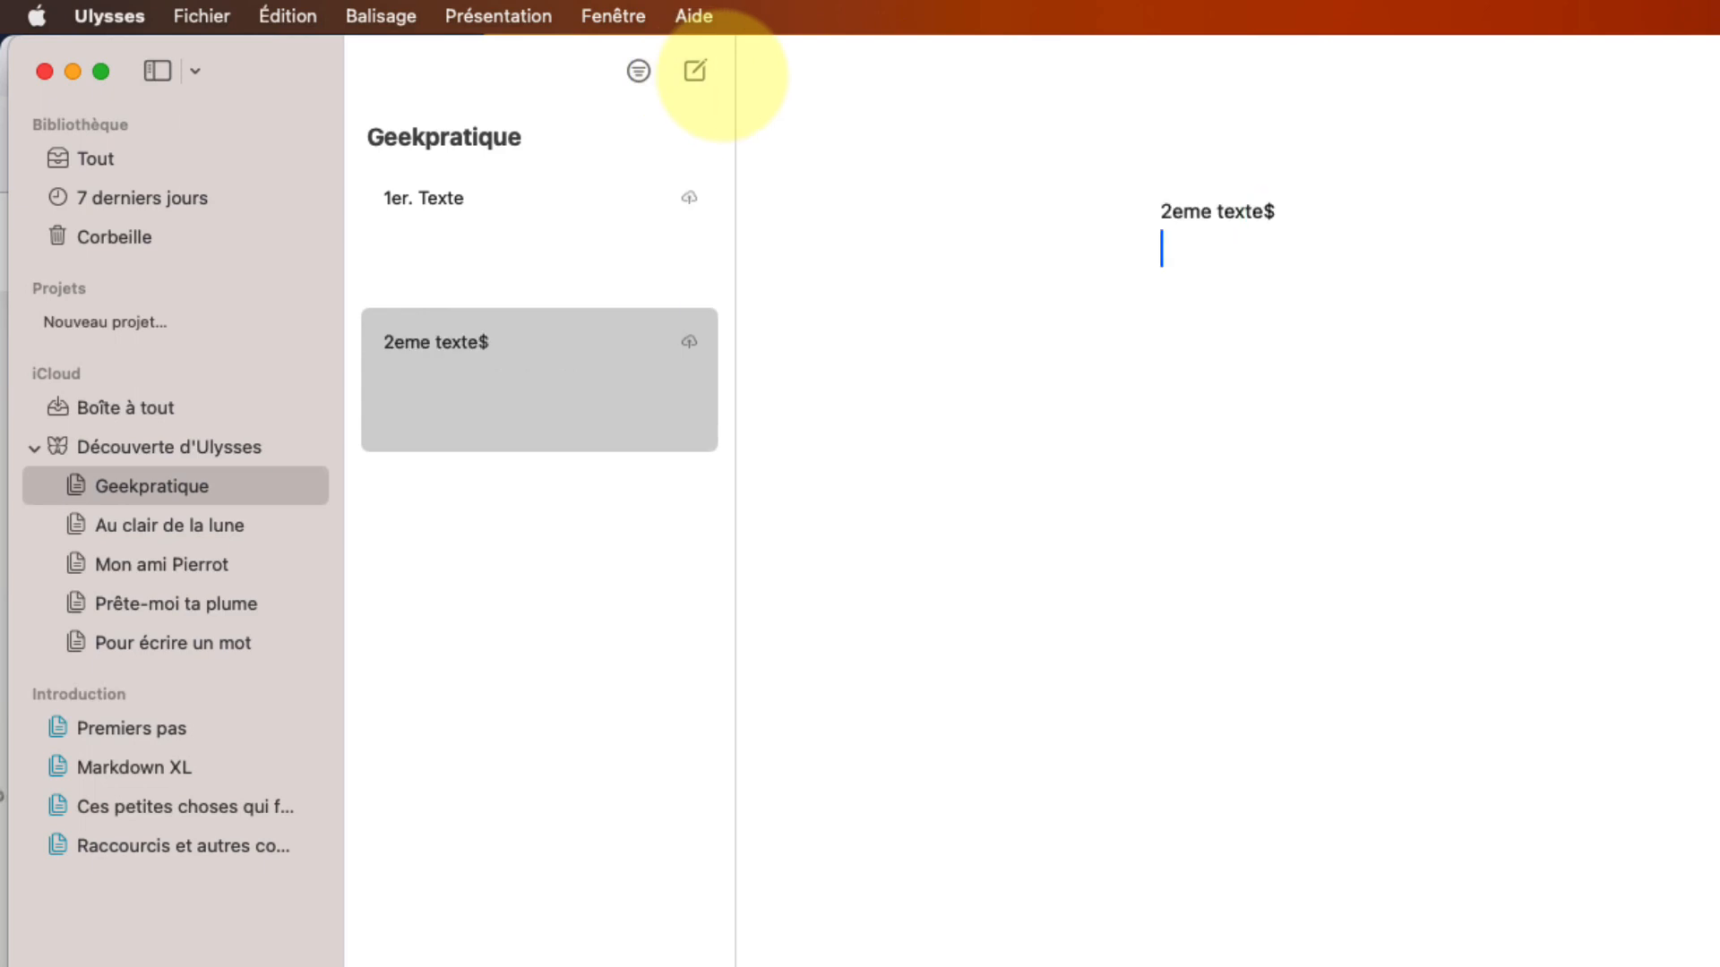
Move the Geekpratique group out of Découverte d'Ulysses to sit directly under iCloud, and view Découverte d'Ulysses
{"action": "left_click_drag", "start_coordinate": [120, 485], "coordinate": [109, 433]}
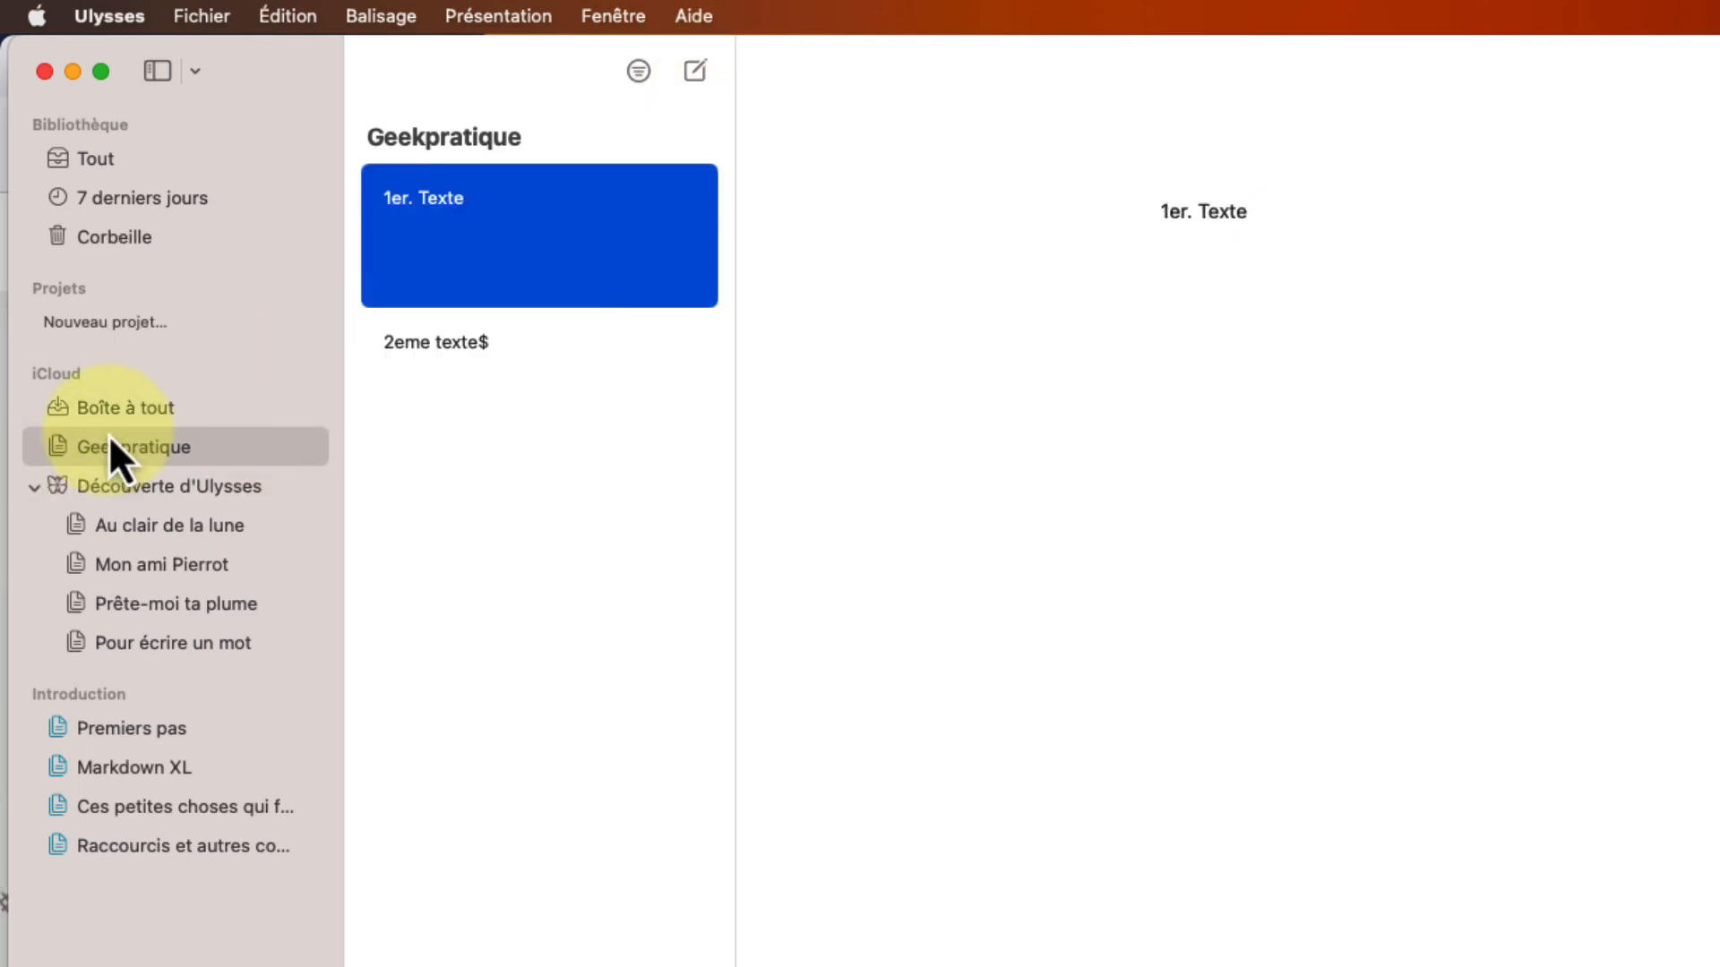
{"action": "left_click", "coordinate": [130, 489]}
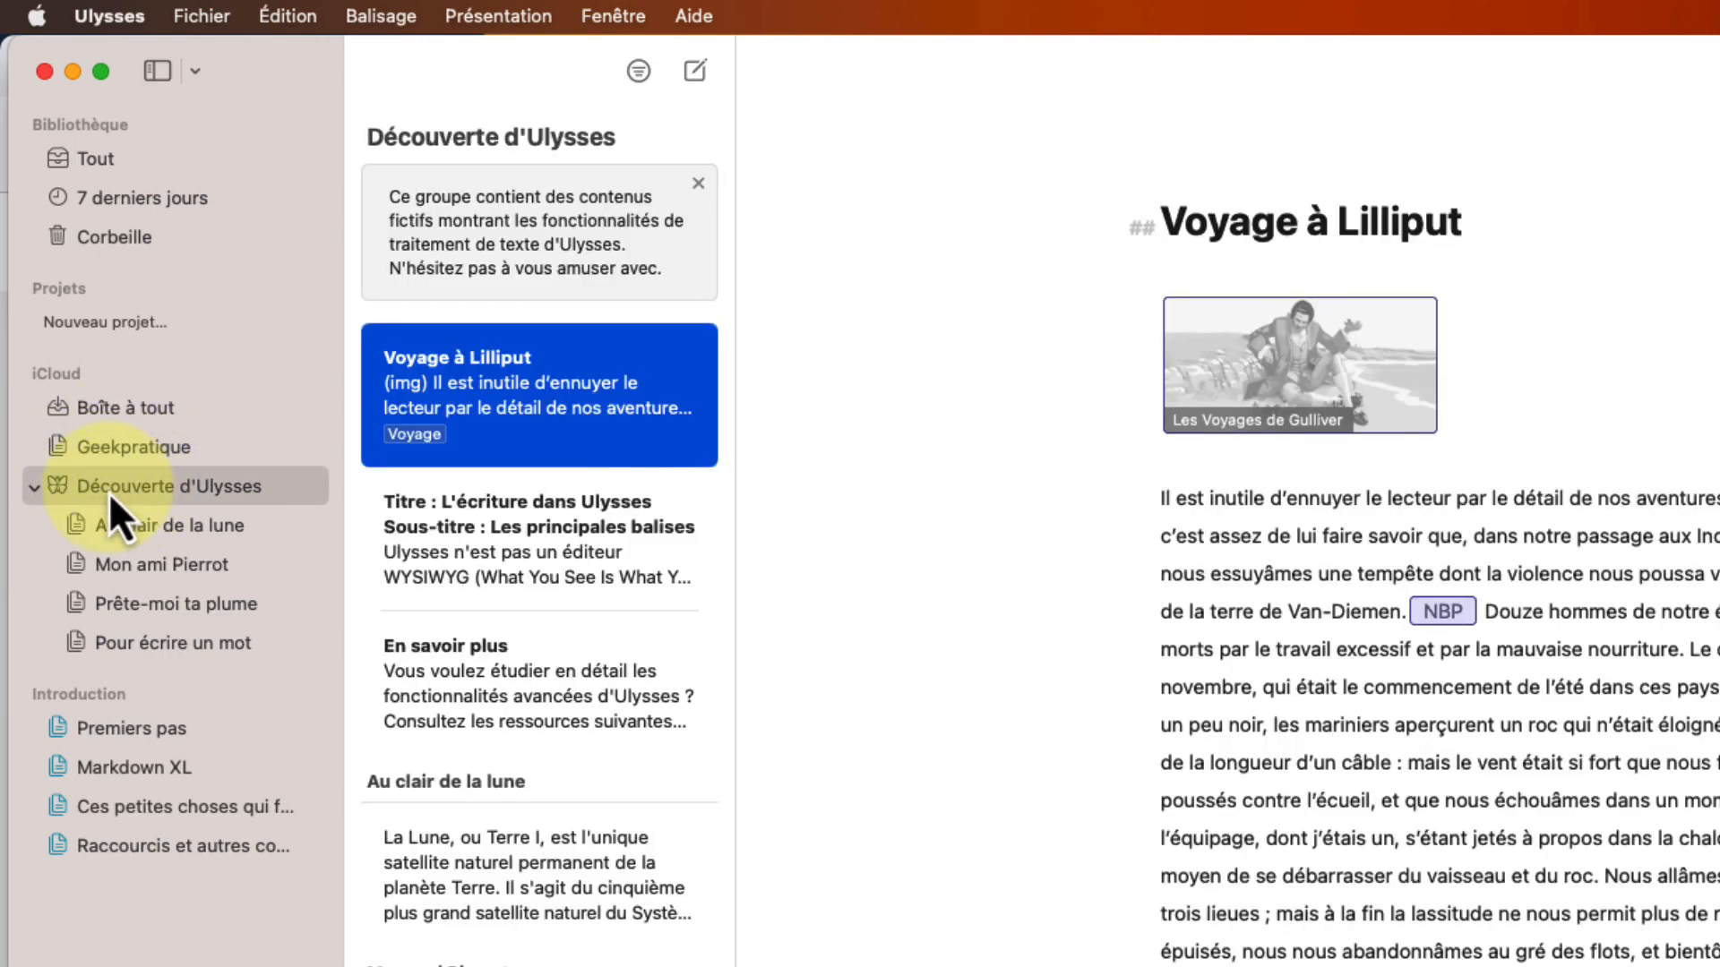
Create a subgroup inside the Geekpratique group, keeping the default name "Nouveau groupe"
{"action": "left_click", "coordinate": [133, 445]}
{"action": "right_click", "coordinate": [109, 452]}
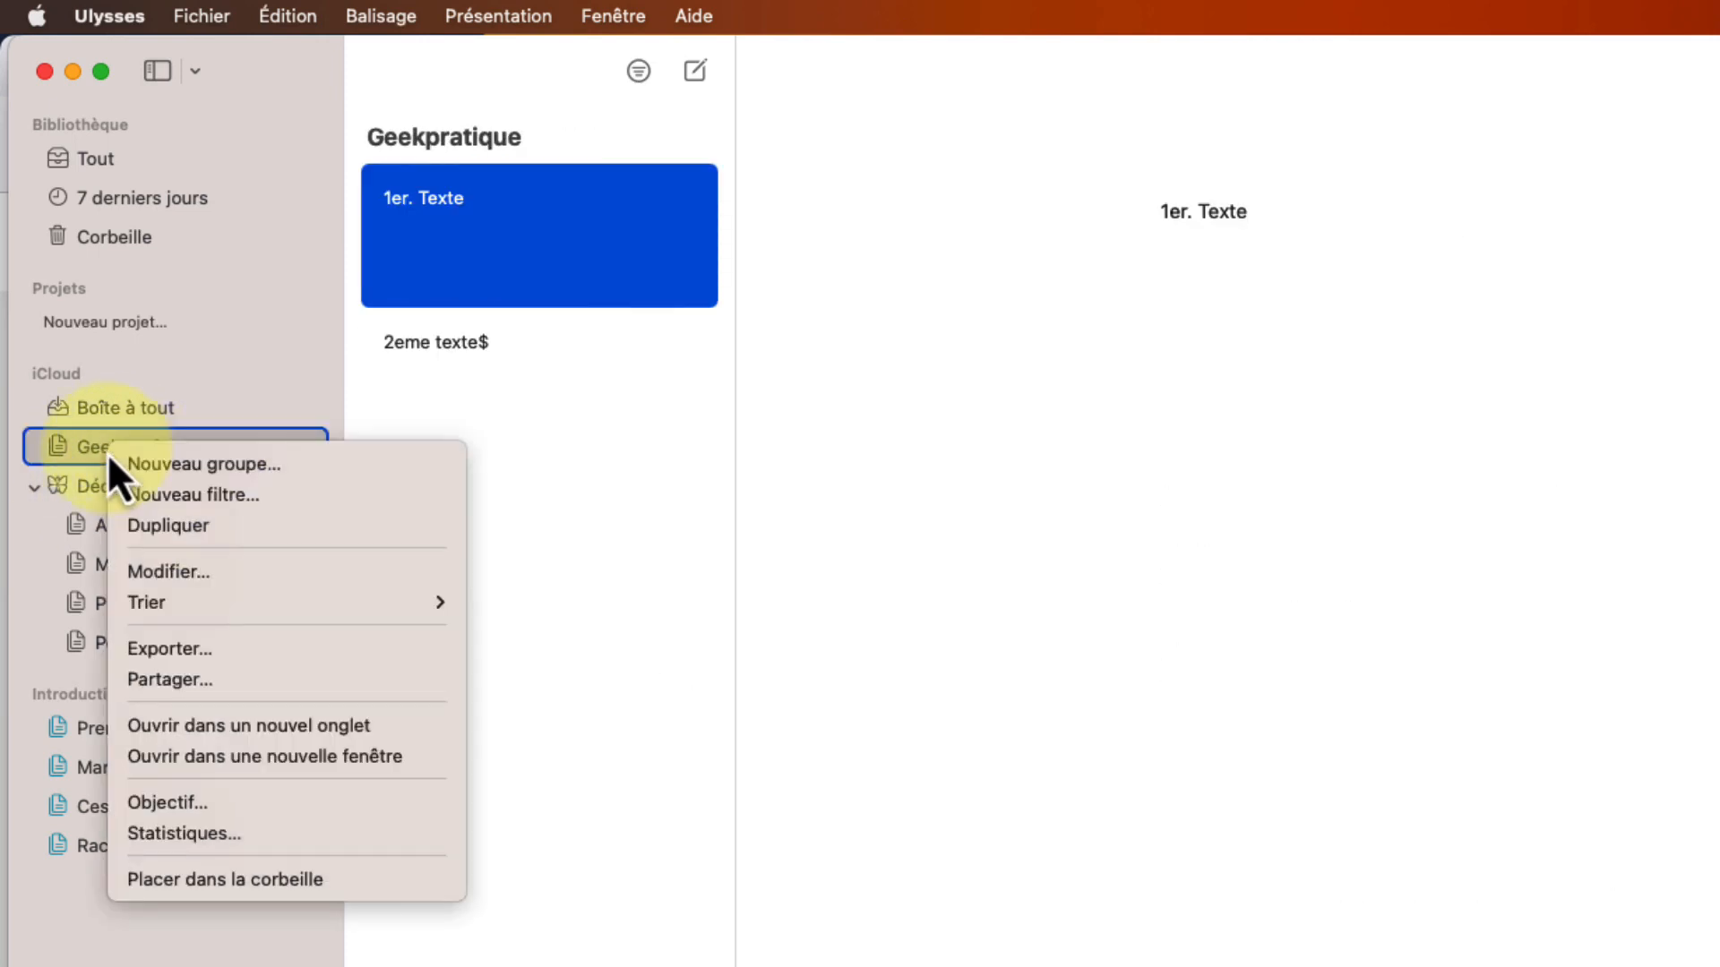
{"action": "left_click", "coordinate": [100, 434]}
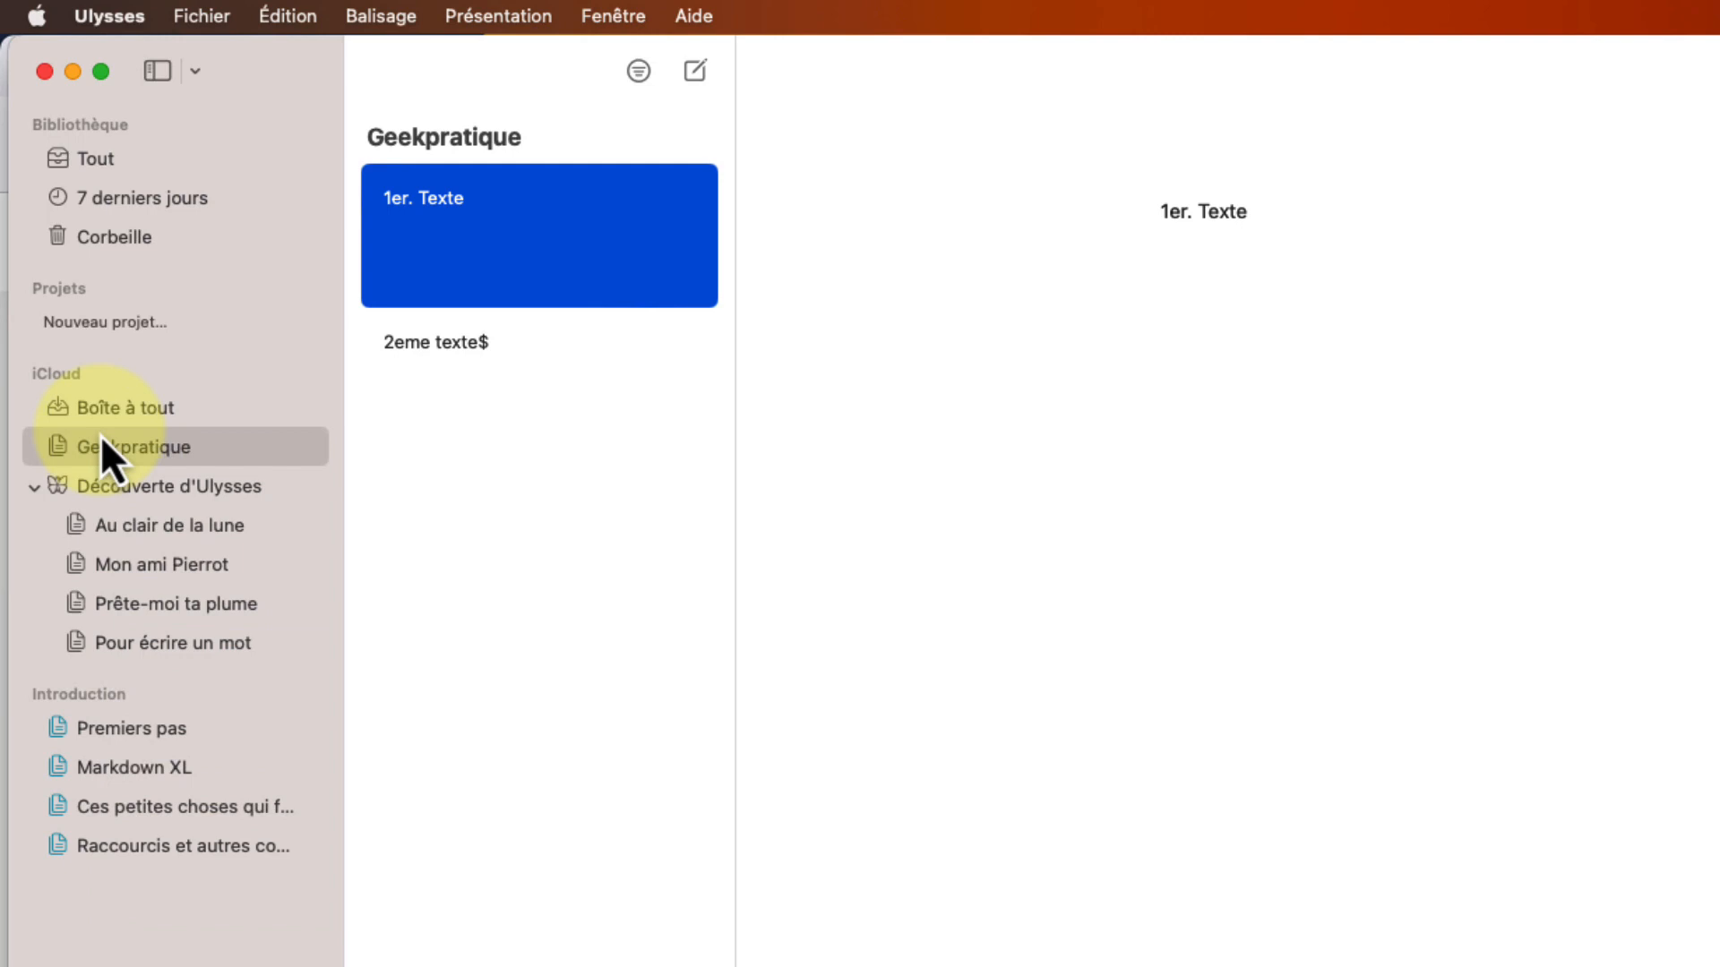
{"action": "left_click", "coordinate": [190, 30]}
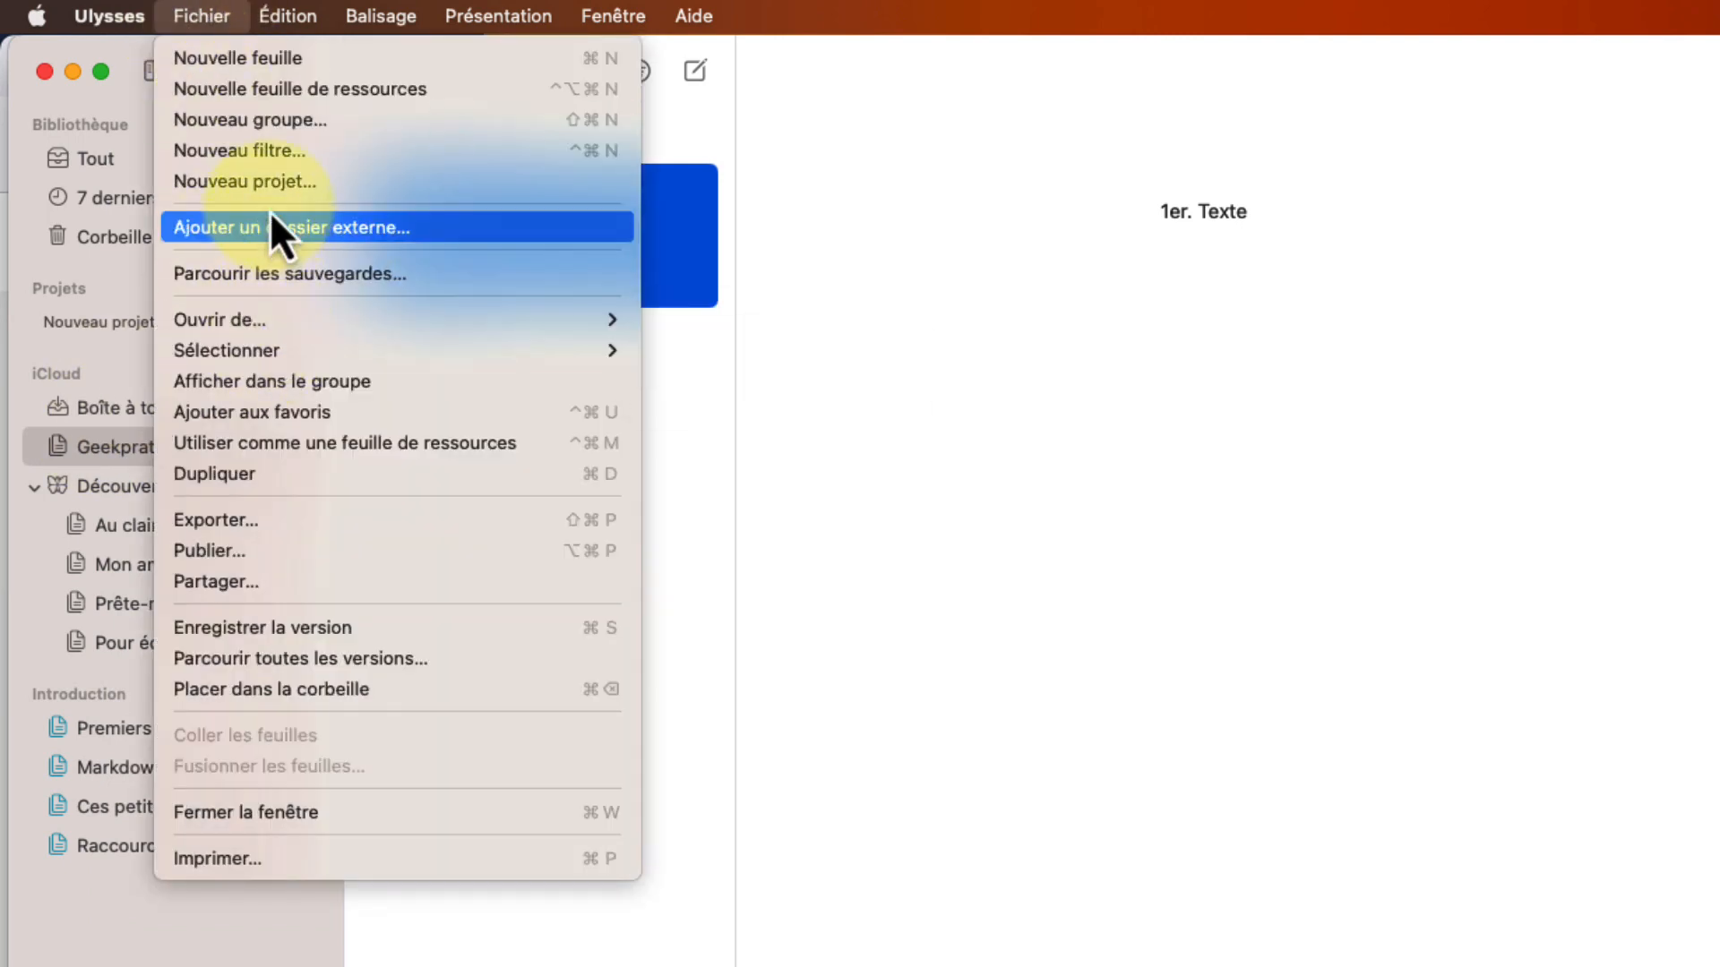
{"action": "left_click", "coordinate": [271, 122]}
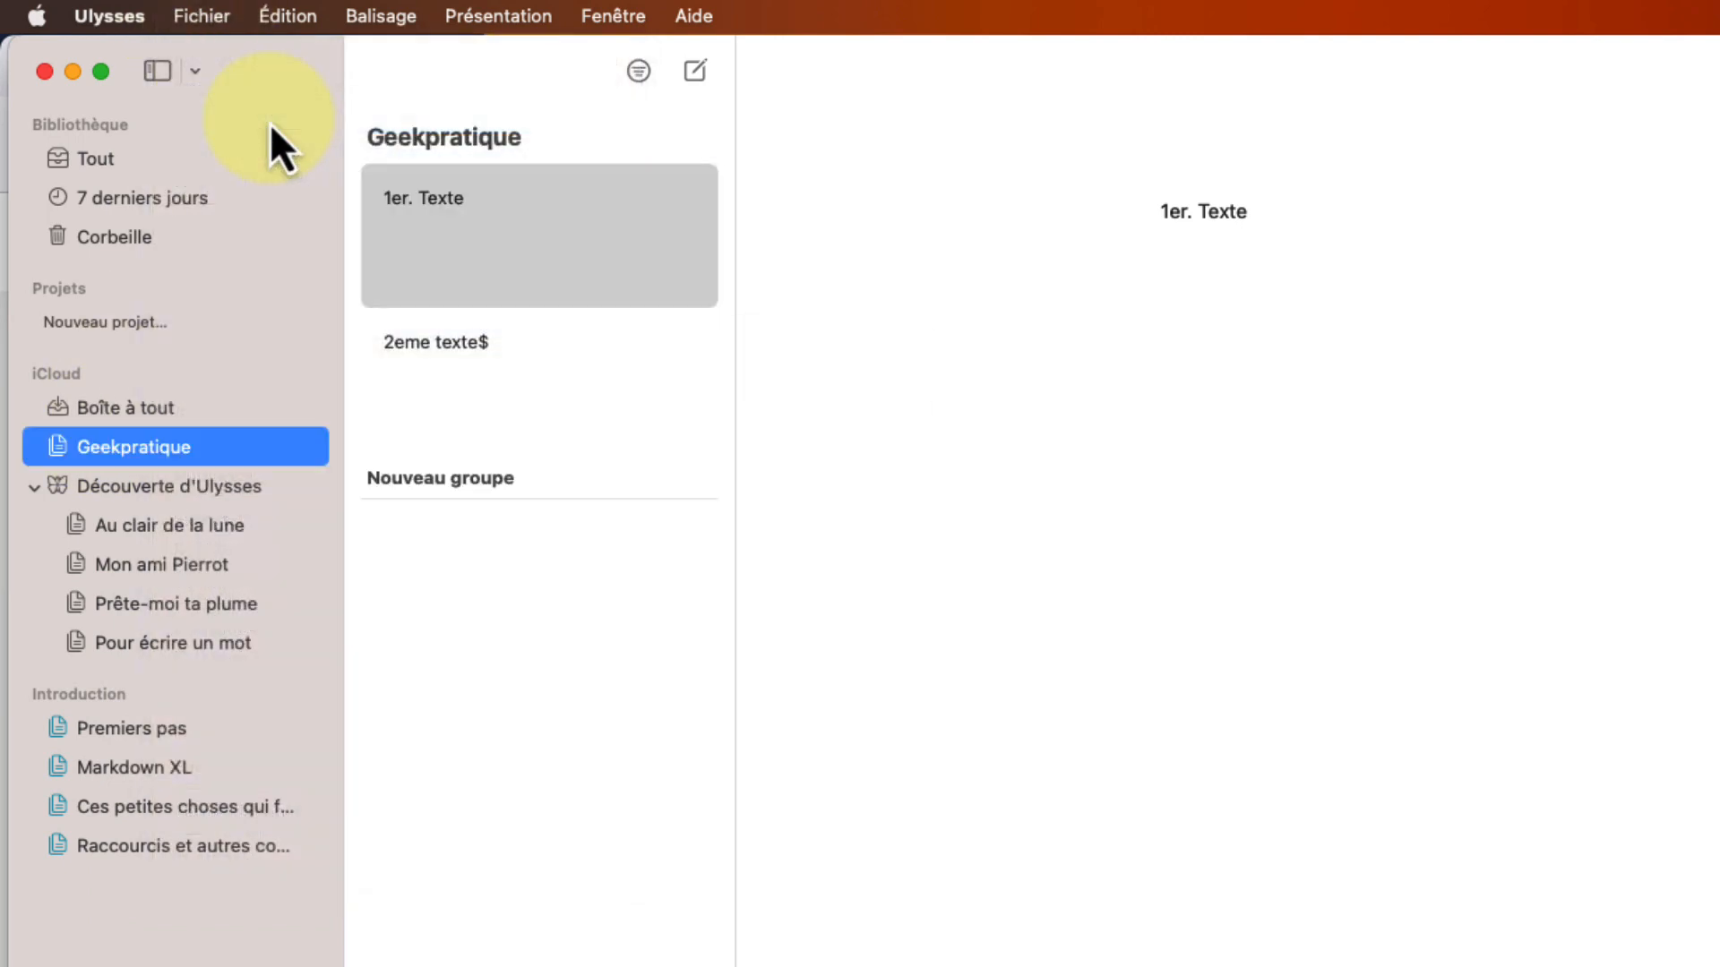
{"action": "key", "text": "Return"}
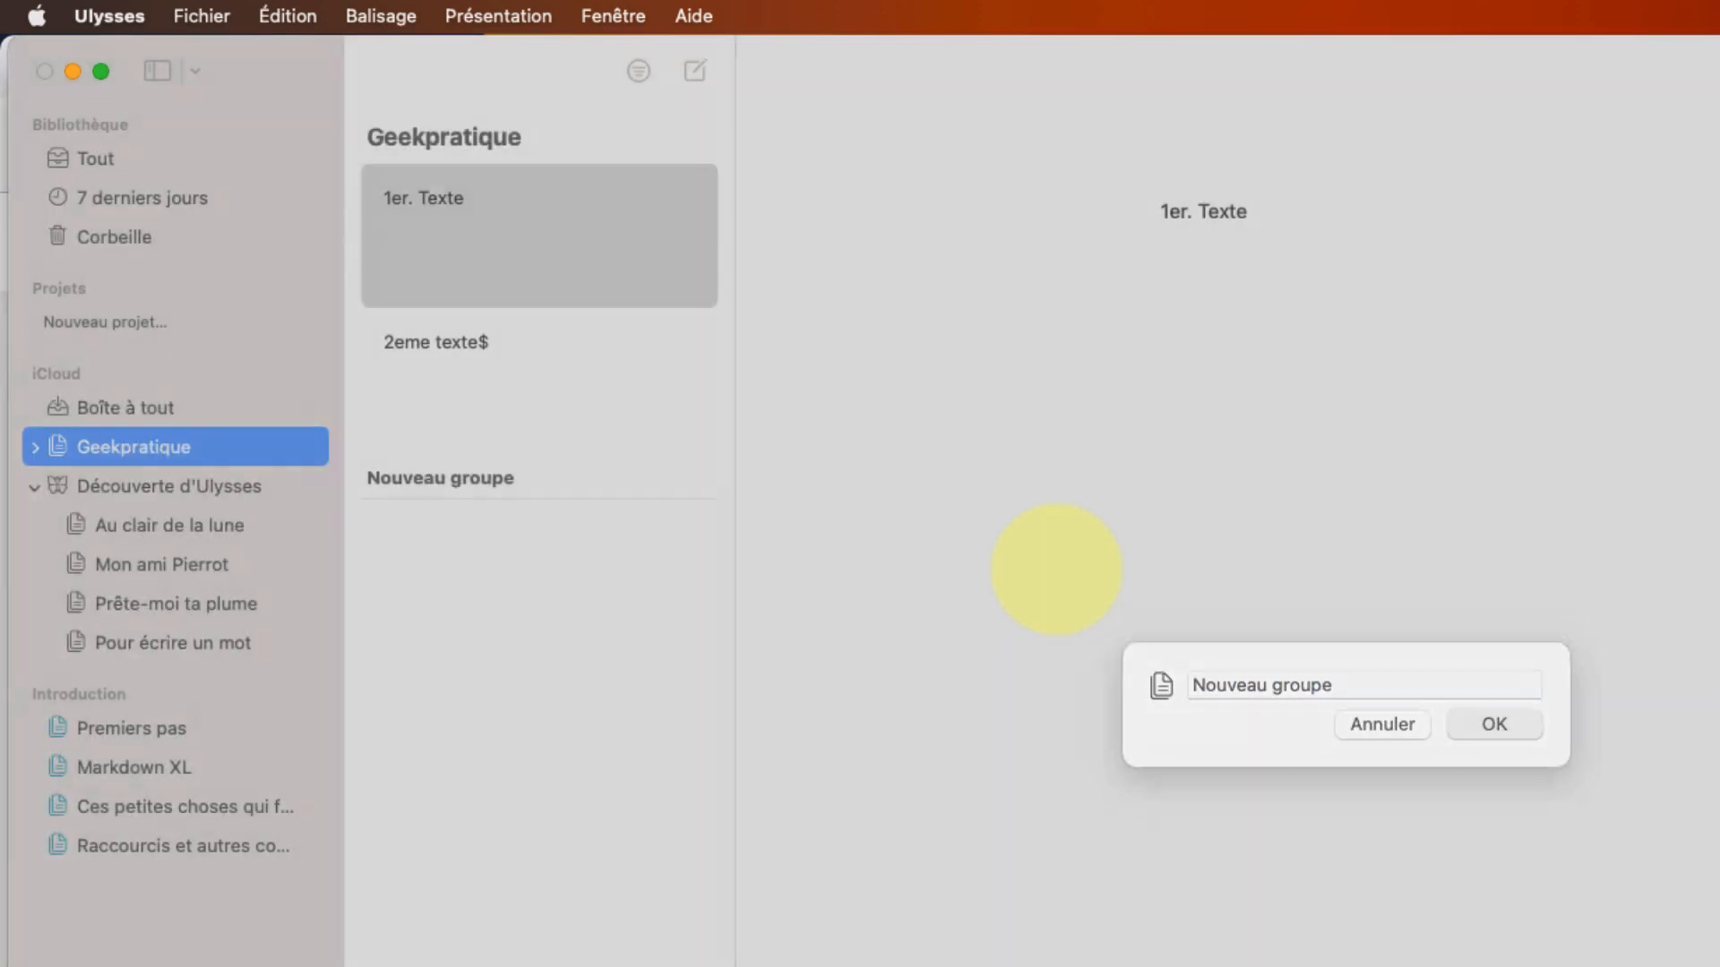
Create a new project named "Projet 1" stored in iCloud, without an objective
{"action": "left_click", "coordinate": [201, 15]}
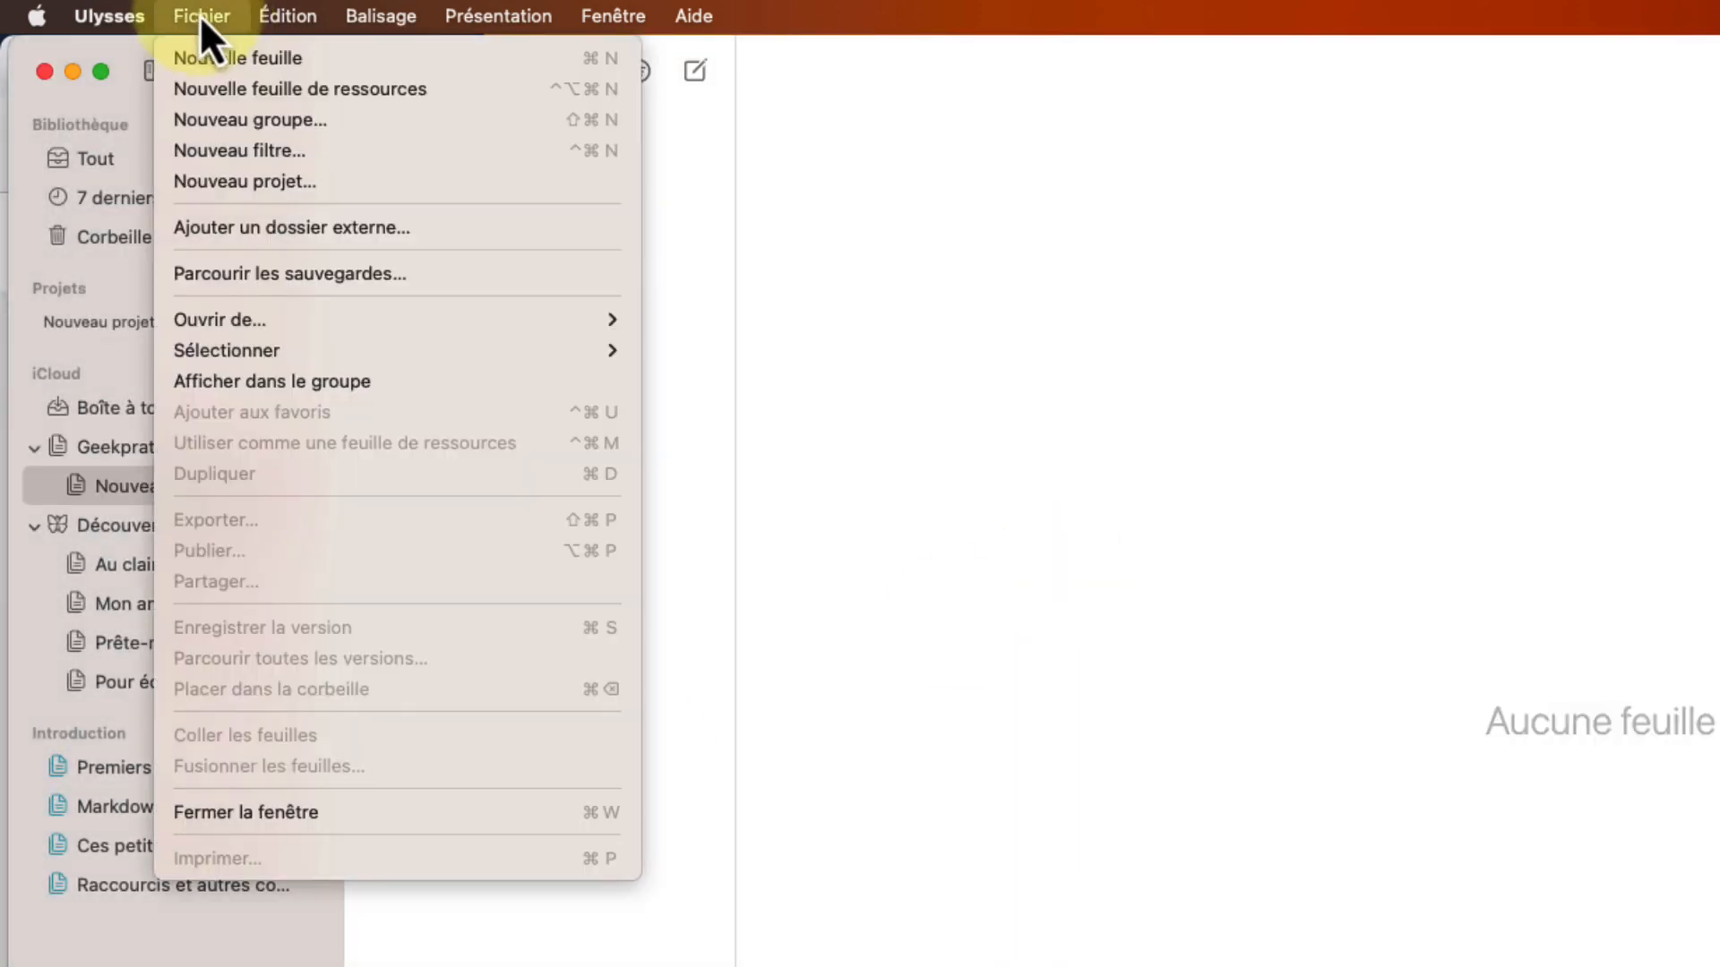
{"action": "left_click", "coordinate": [256, 181]}
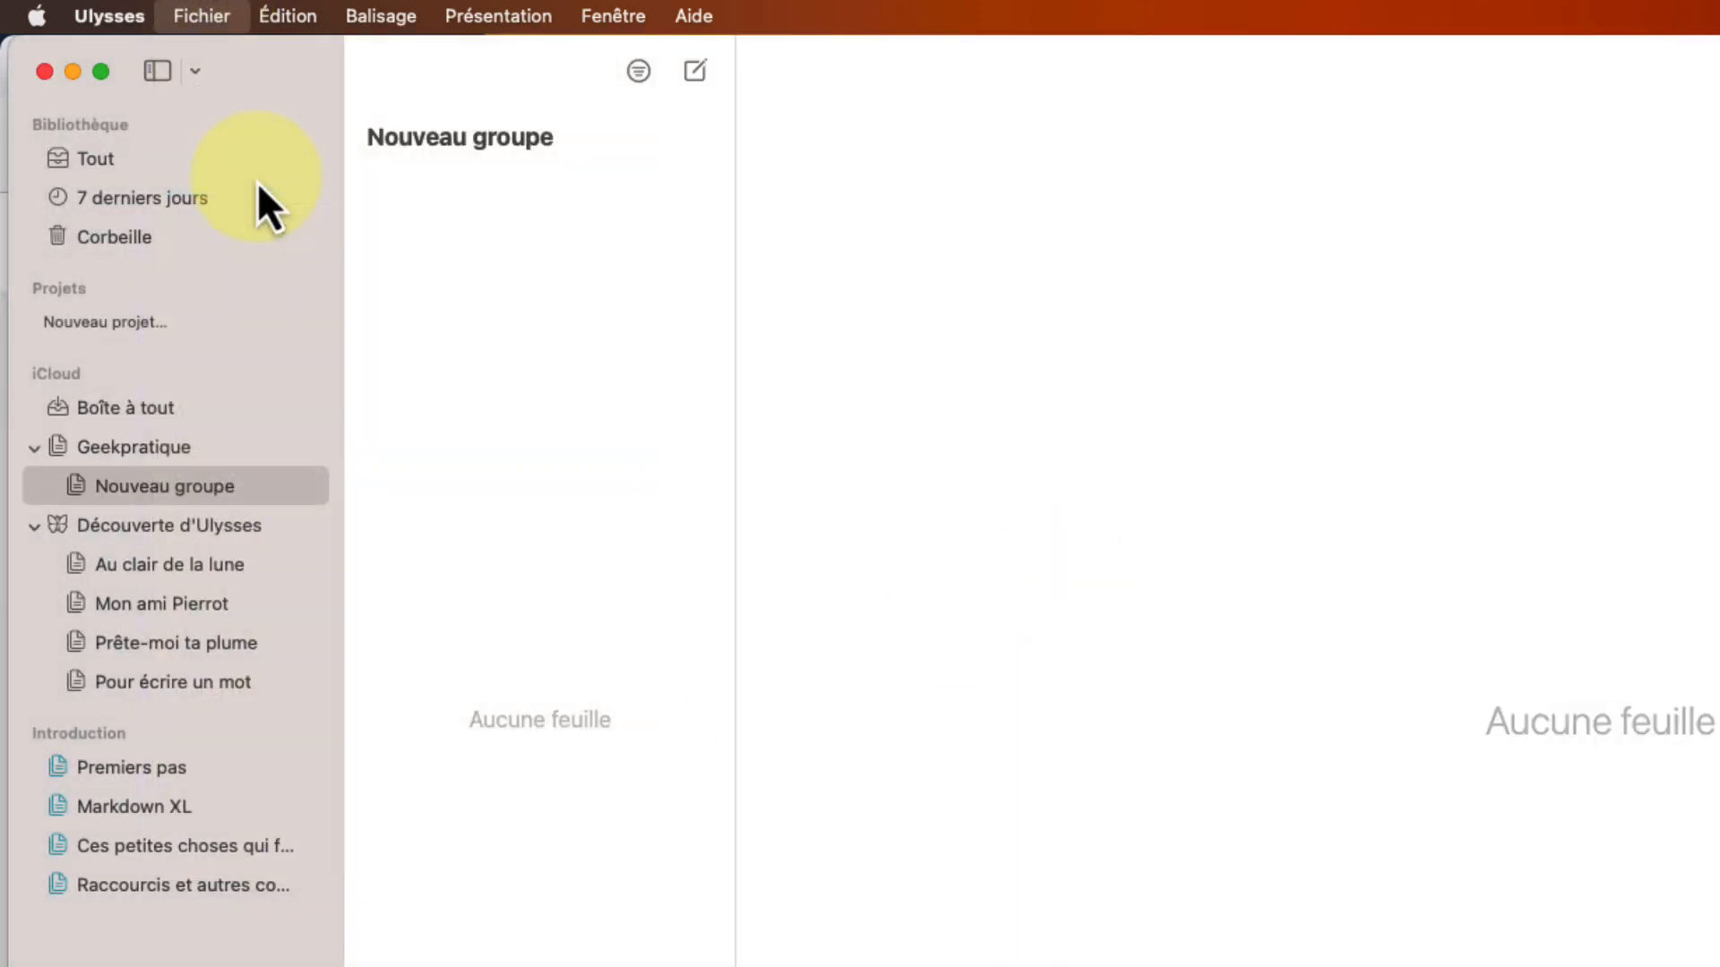
{"action": "type", "text": "Projet 1"}
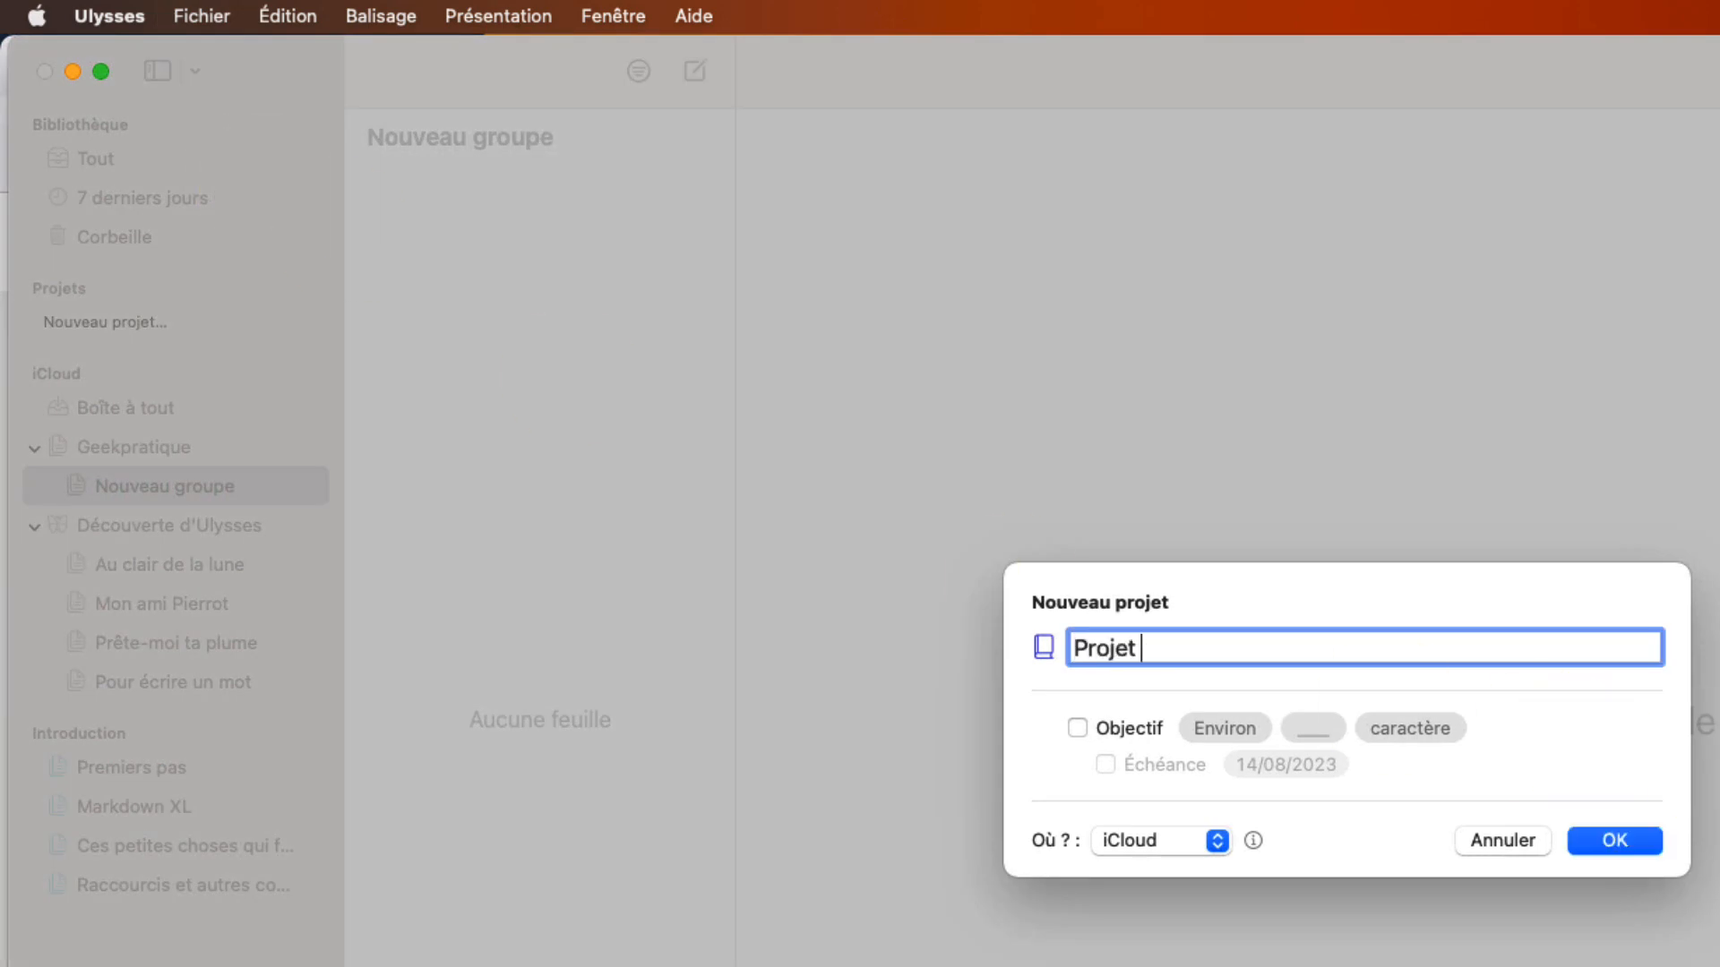
{"action": "left_click", "coordinate": [1624, 842]}
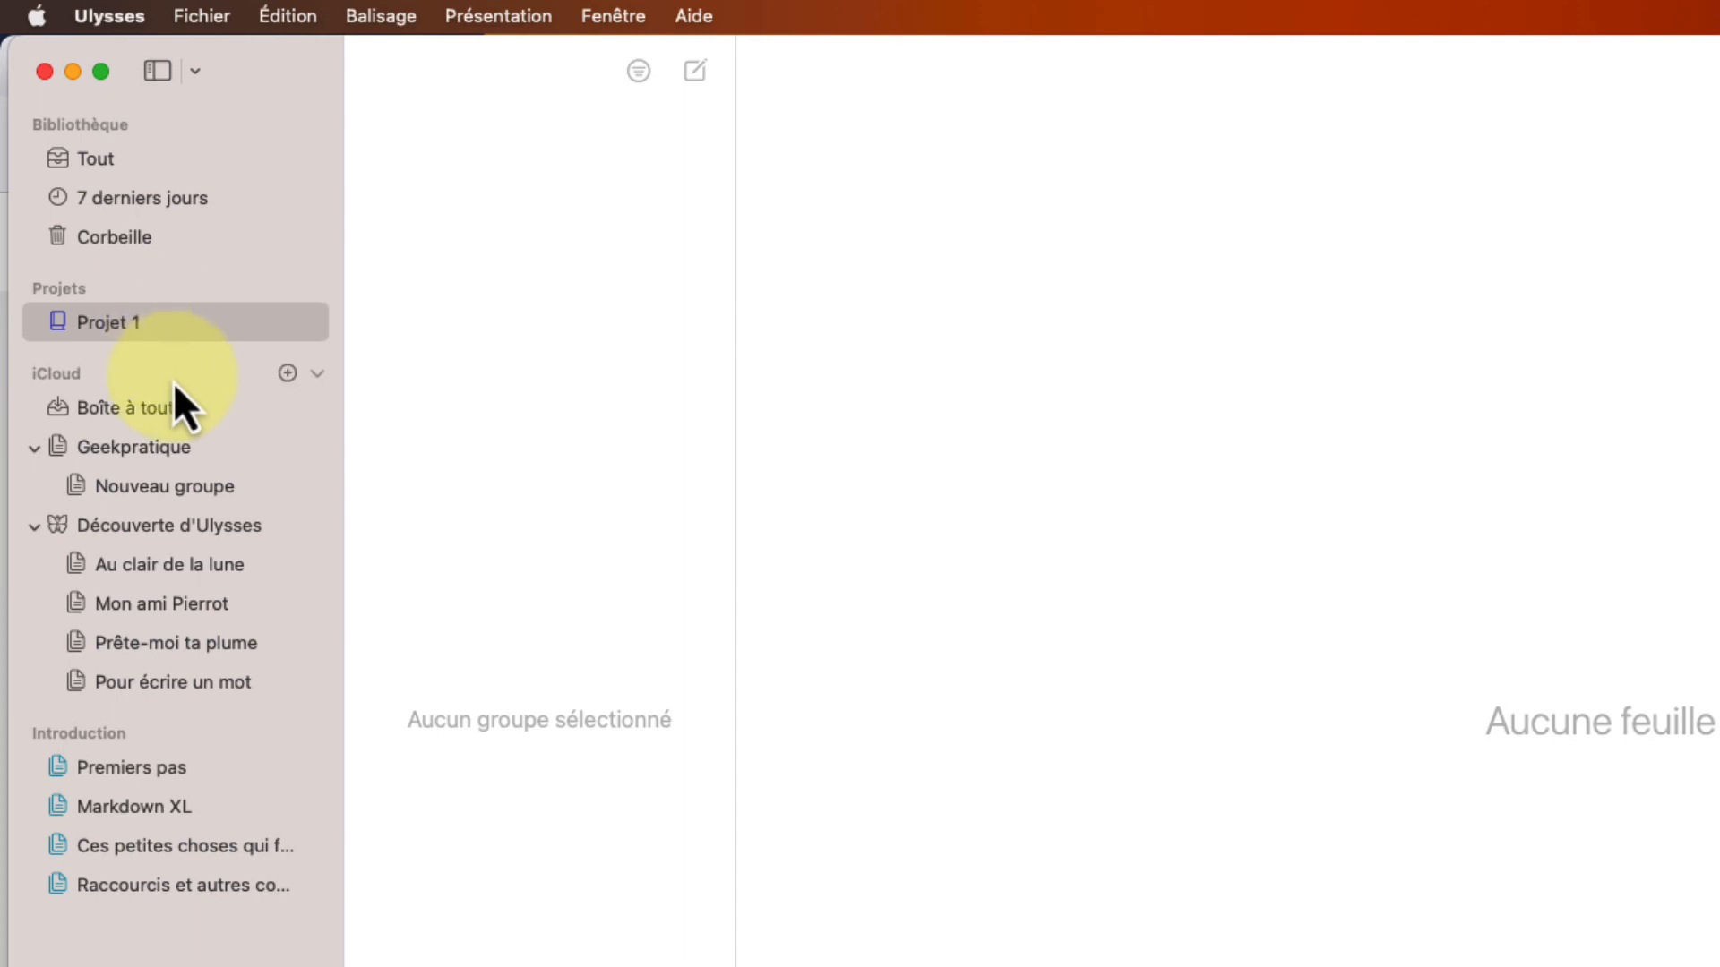
Turn the "1er. Texte" line of the first Geekpratique sheet into a top-level heading with "#" markup
{"action": "left_click", "coordinate": [134, 447]}
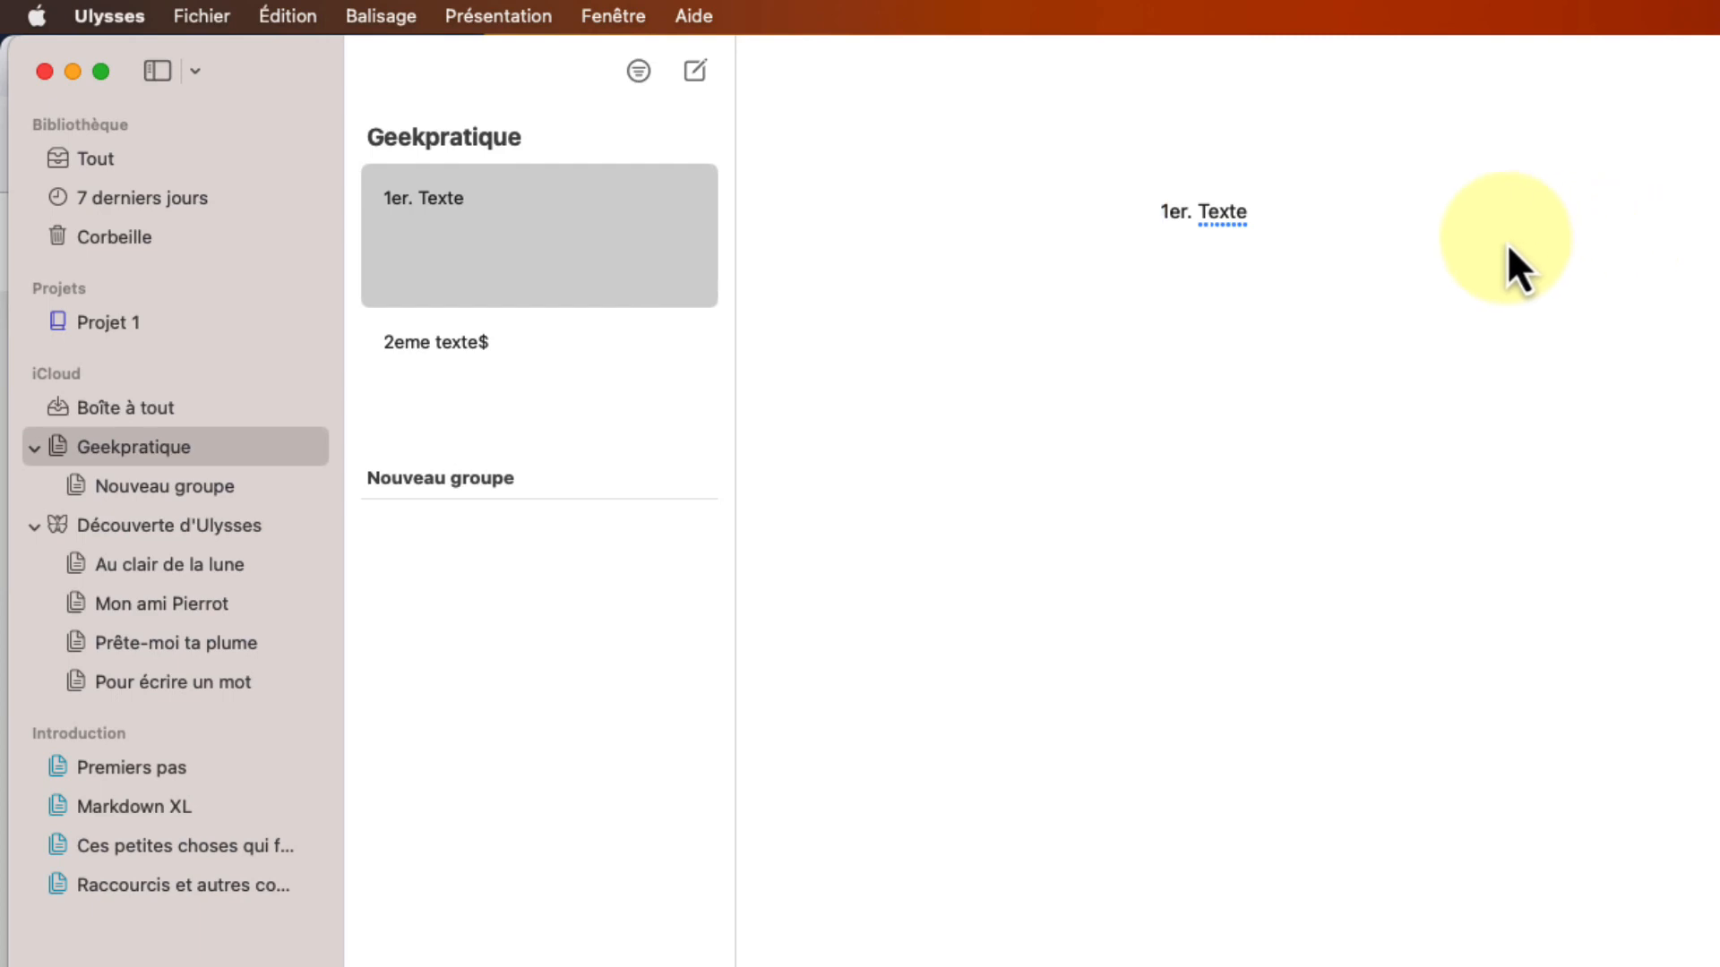
{"action": "left_click", "coordinate": [1259, 218]}
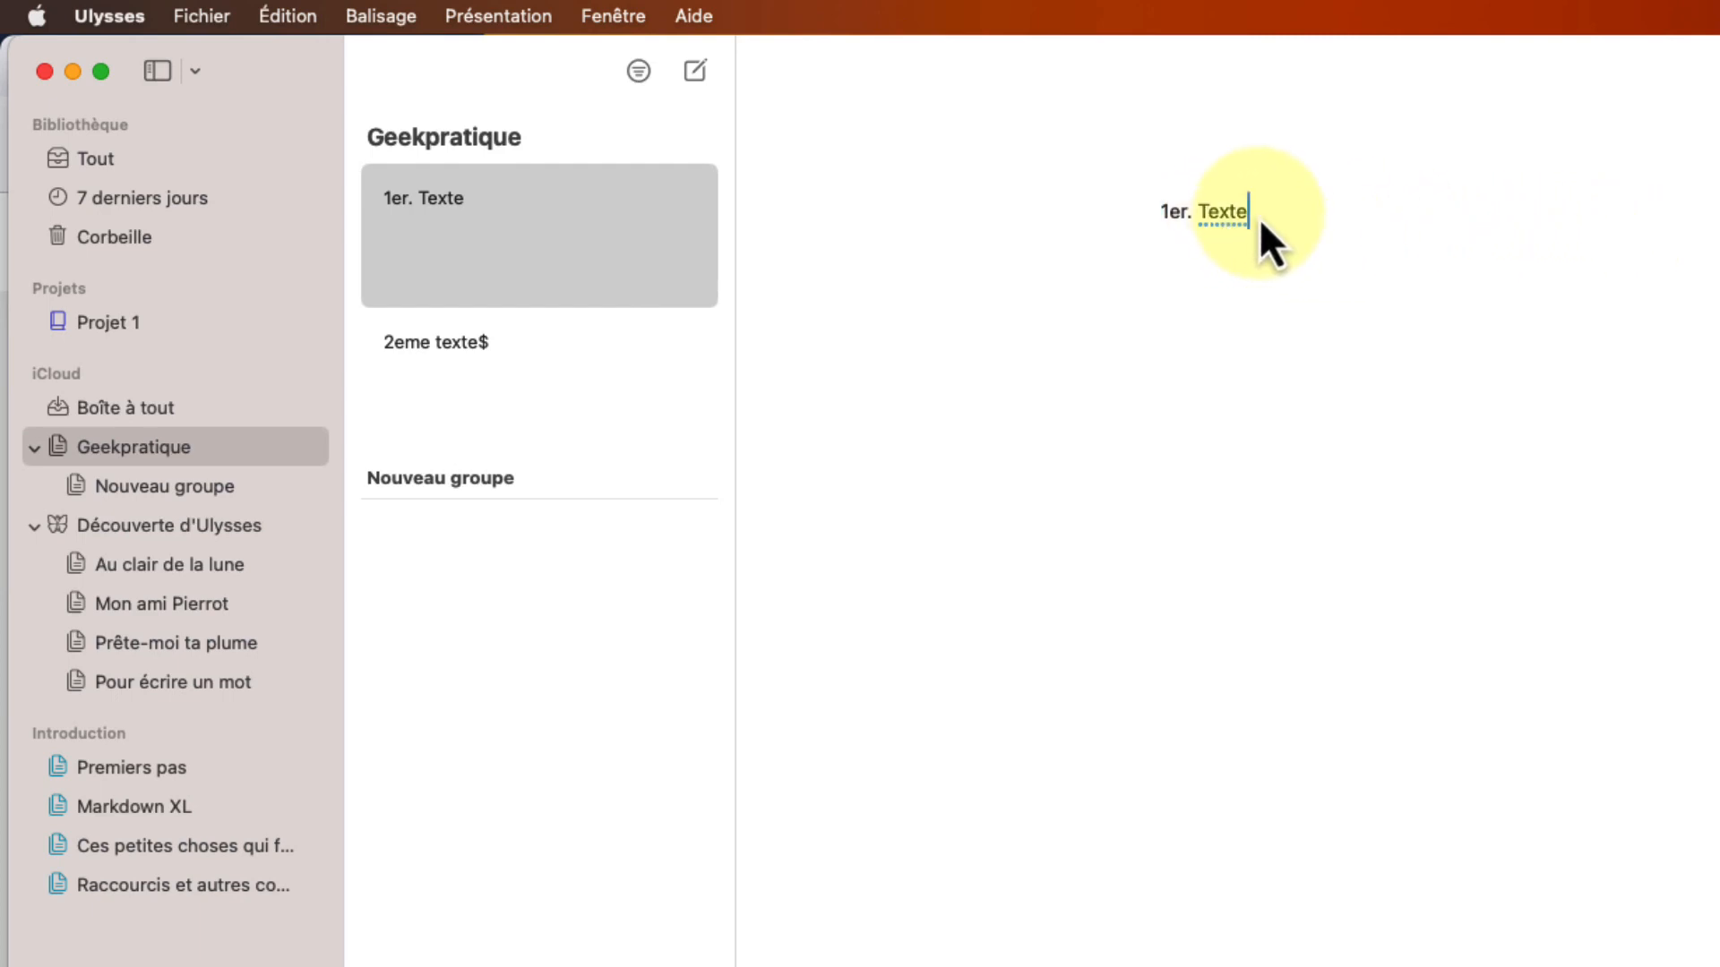
{"action": "type", "text": "-"}
{"action": "key", "text": "BackSpace"}
{"action": "key", "text": "Left"}
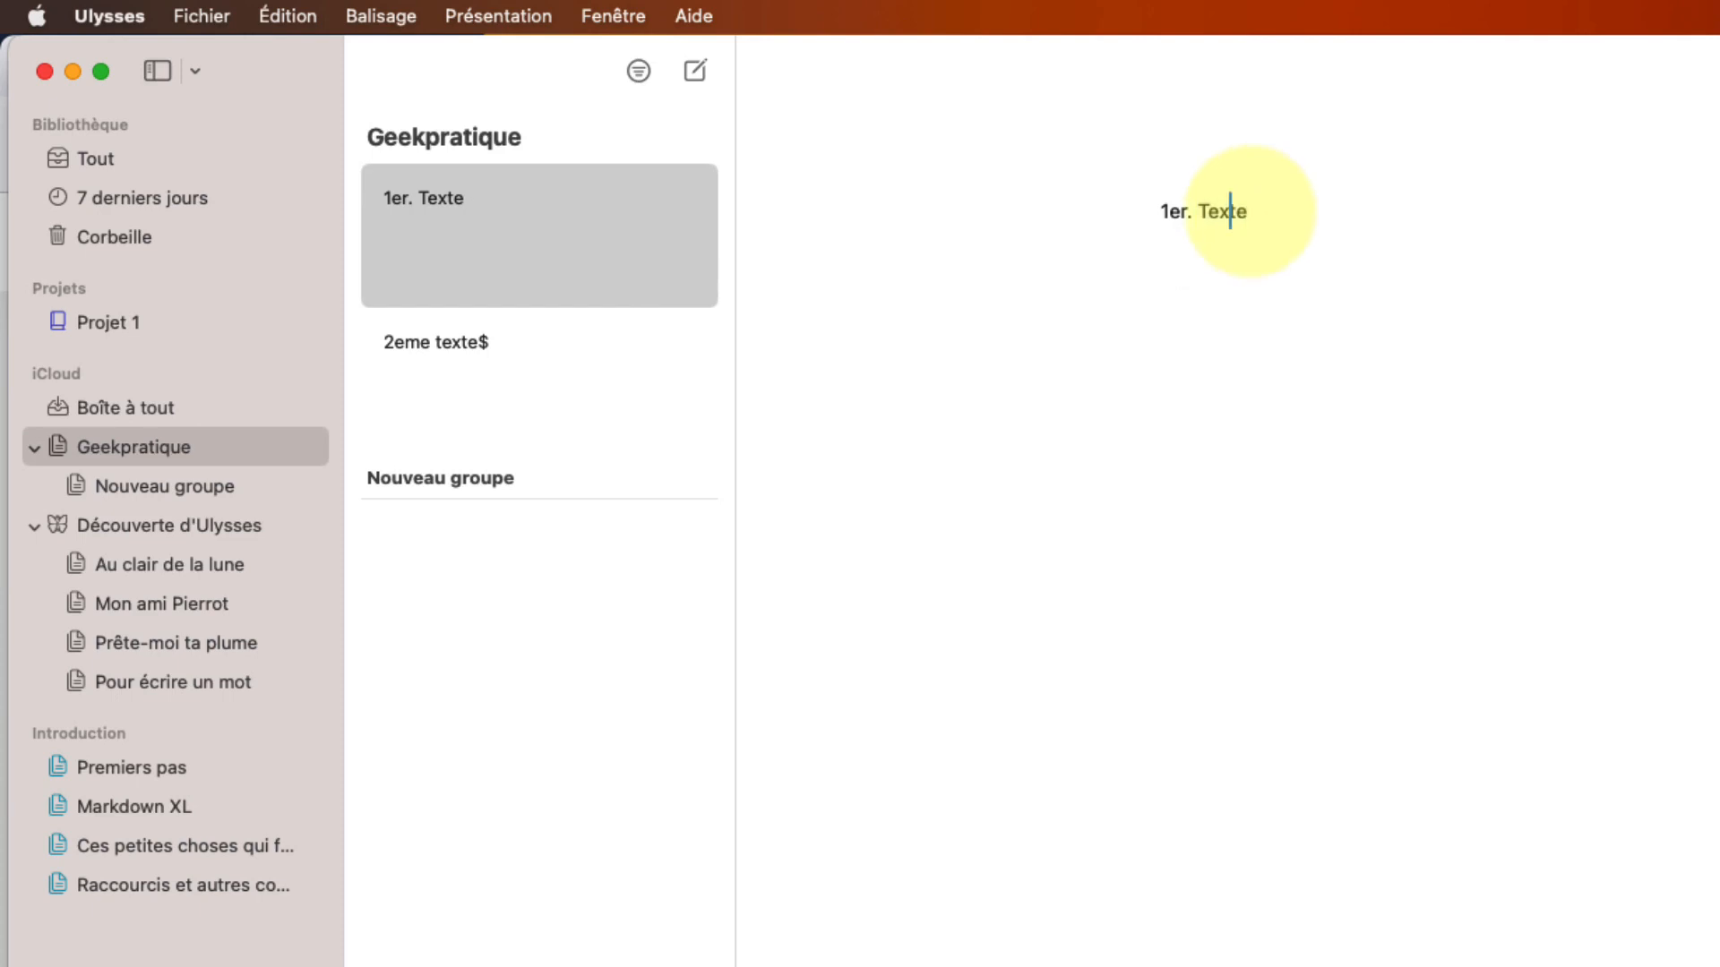
{"action": "key", "text": "super+Left"}
{"action": "type", "text": "#"}
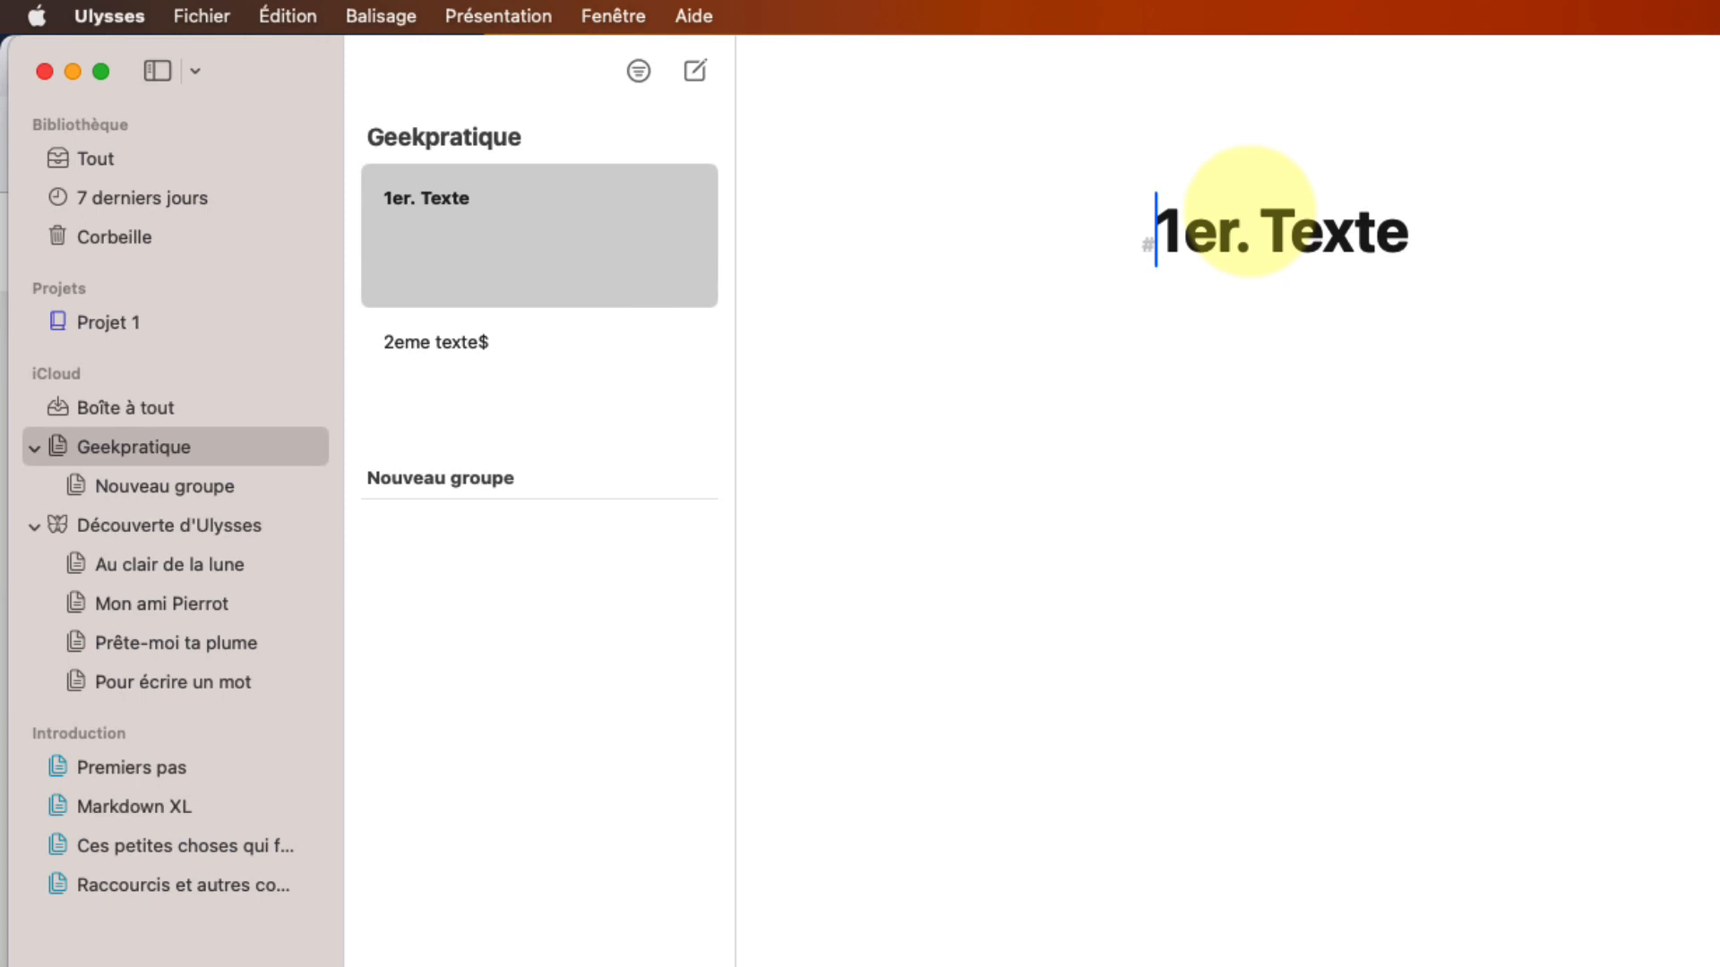
{"action": "left_click", "coordinate": [1474, 240]}
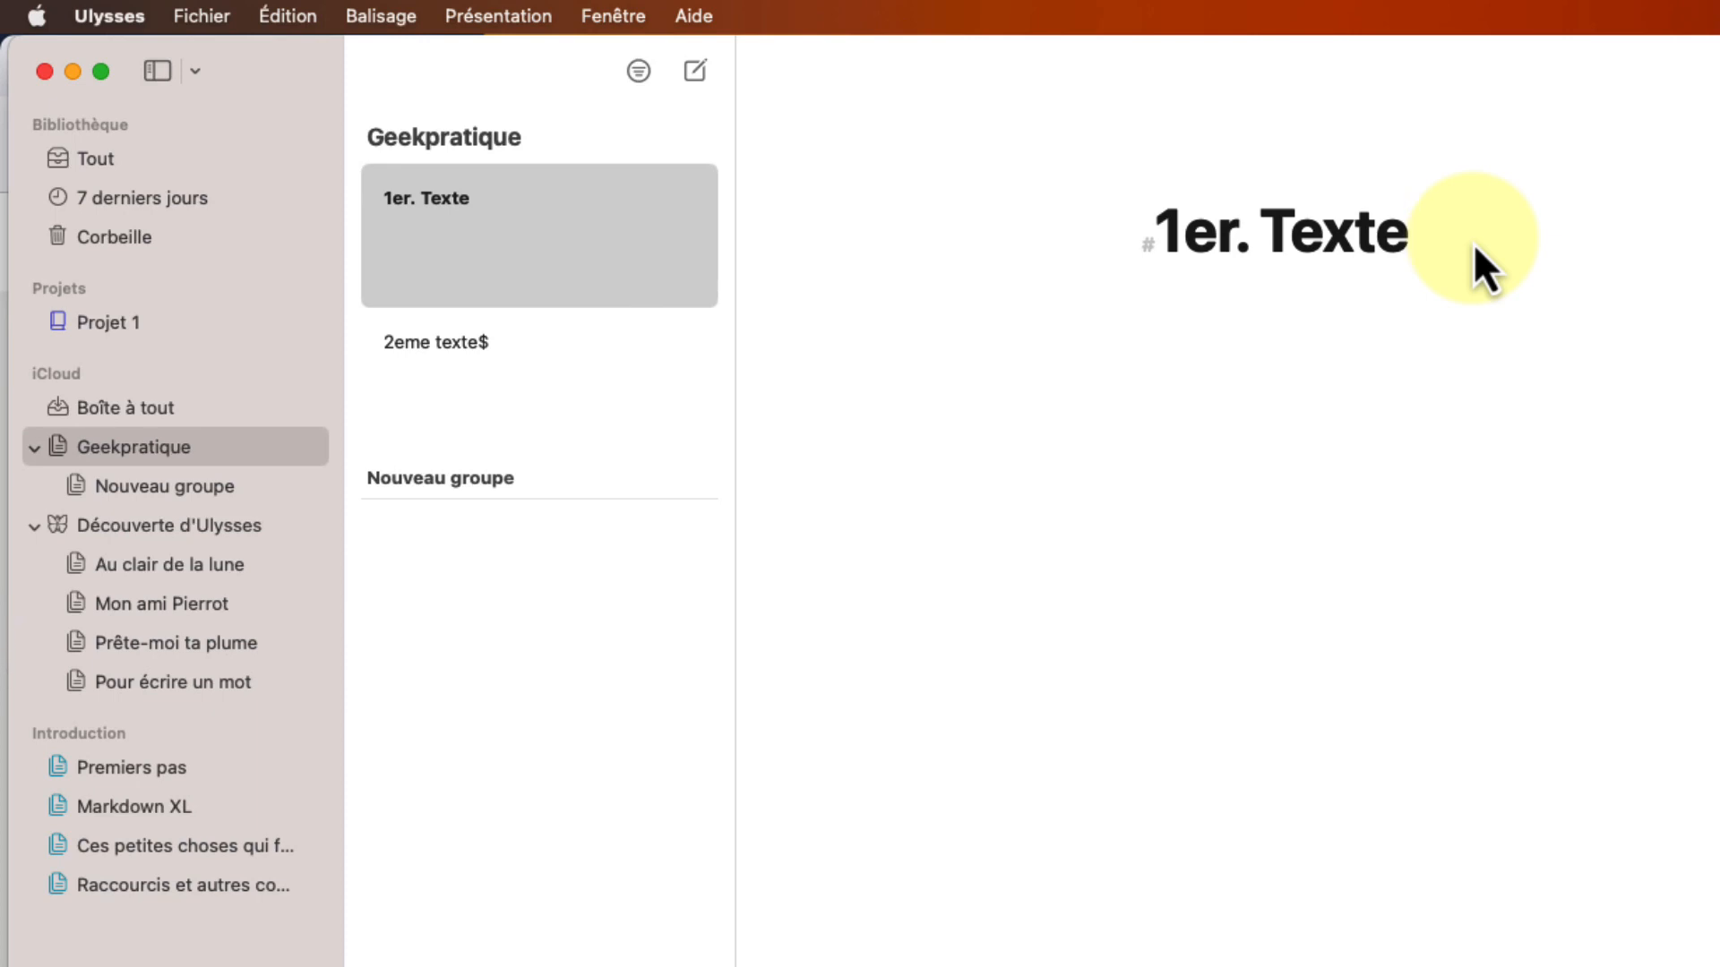
View the sheet in the "Au clair de la lune" group of Découverte d'Ulysses
{"action": "left_click", "coordinate": [199, 568]}
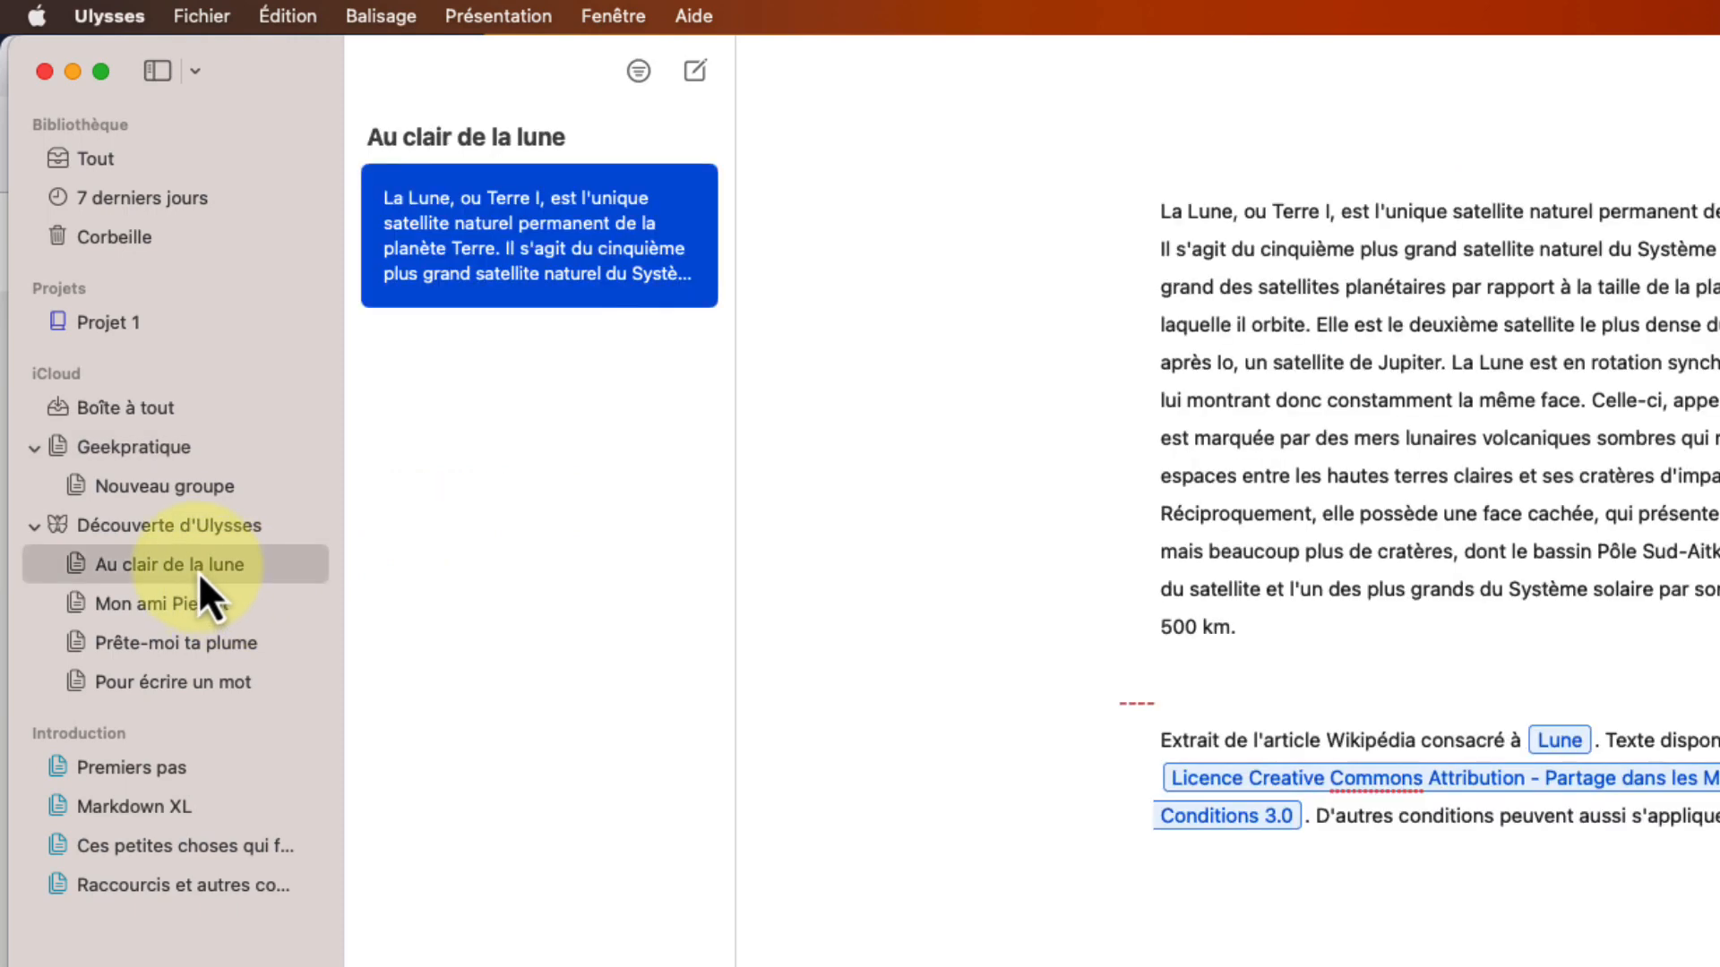
{"action": "left_click", "coordinate": [165, 488]}
{"action": "left_click", "coordinate": [170, 567]}
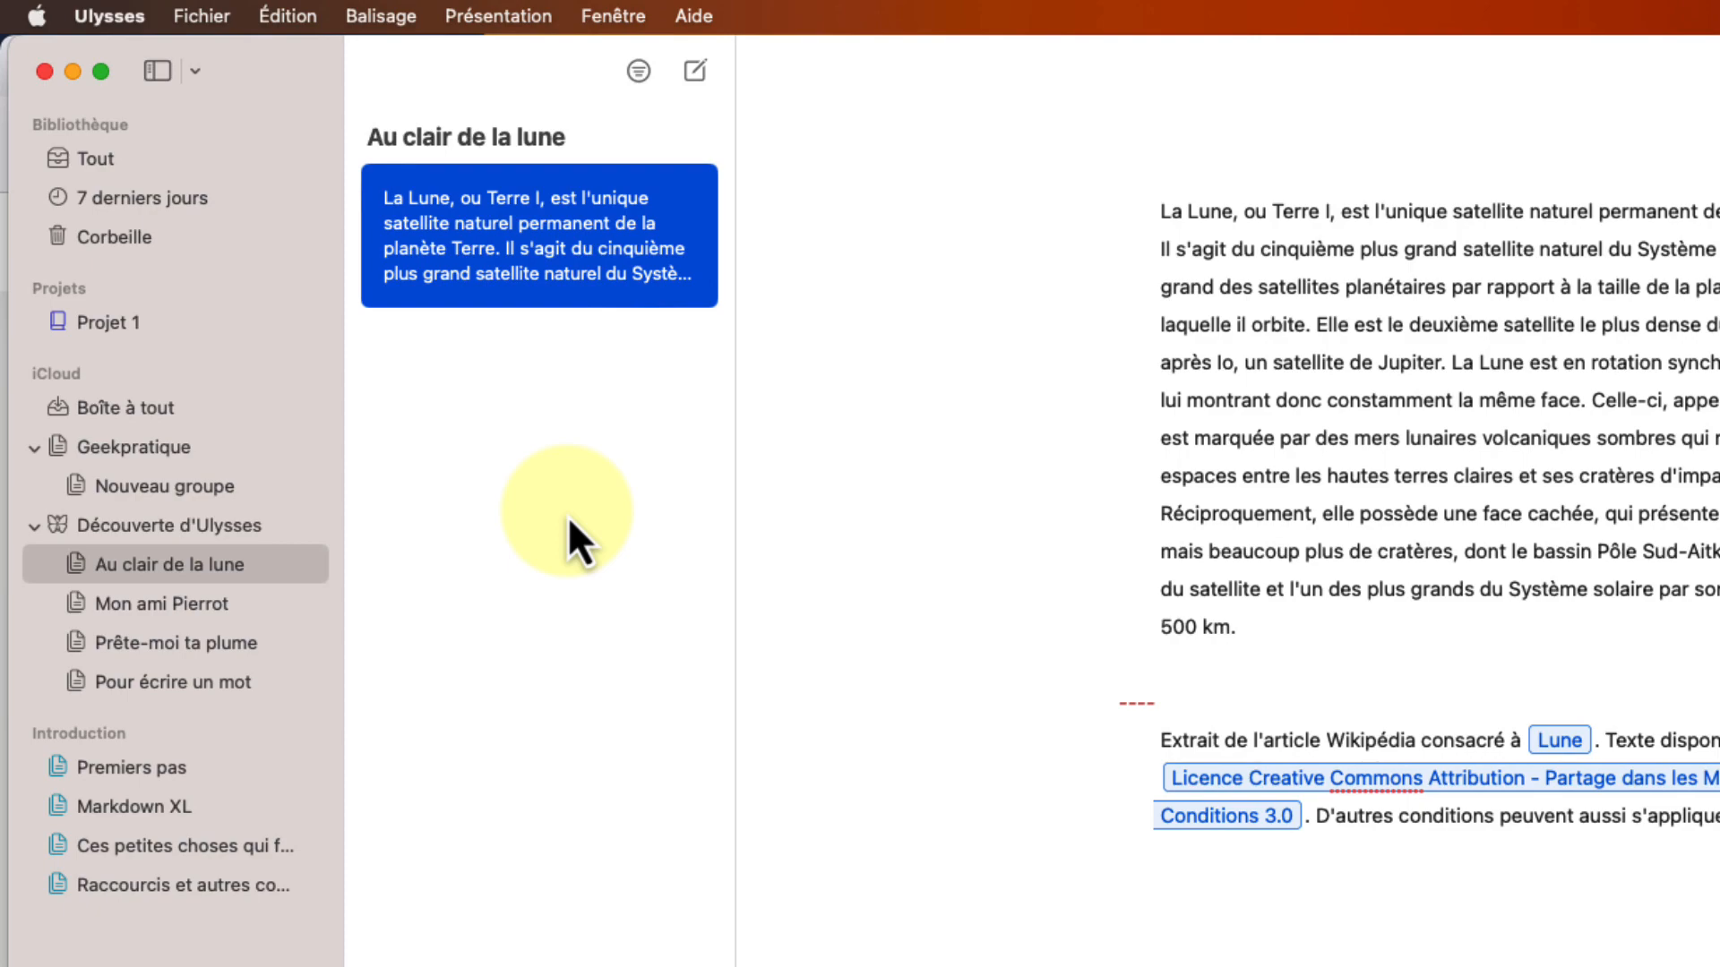
Examine the heading markup in the "Parlez-vous le Markdown XL ?" sheet of the Markdown XL introduction
{"action": "left_click", "coordinate": [134, 807]}
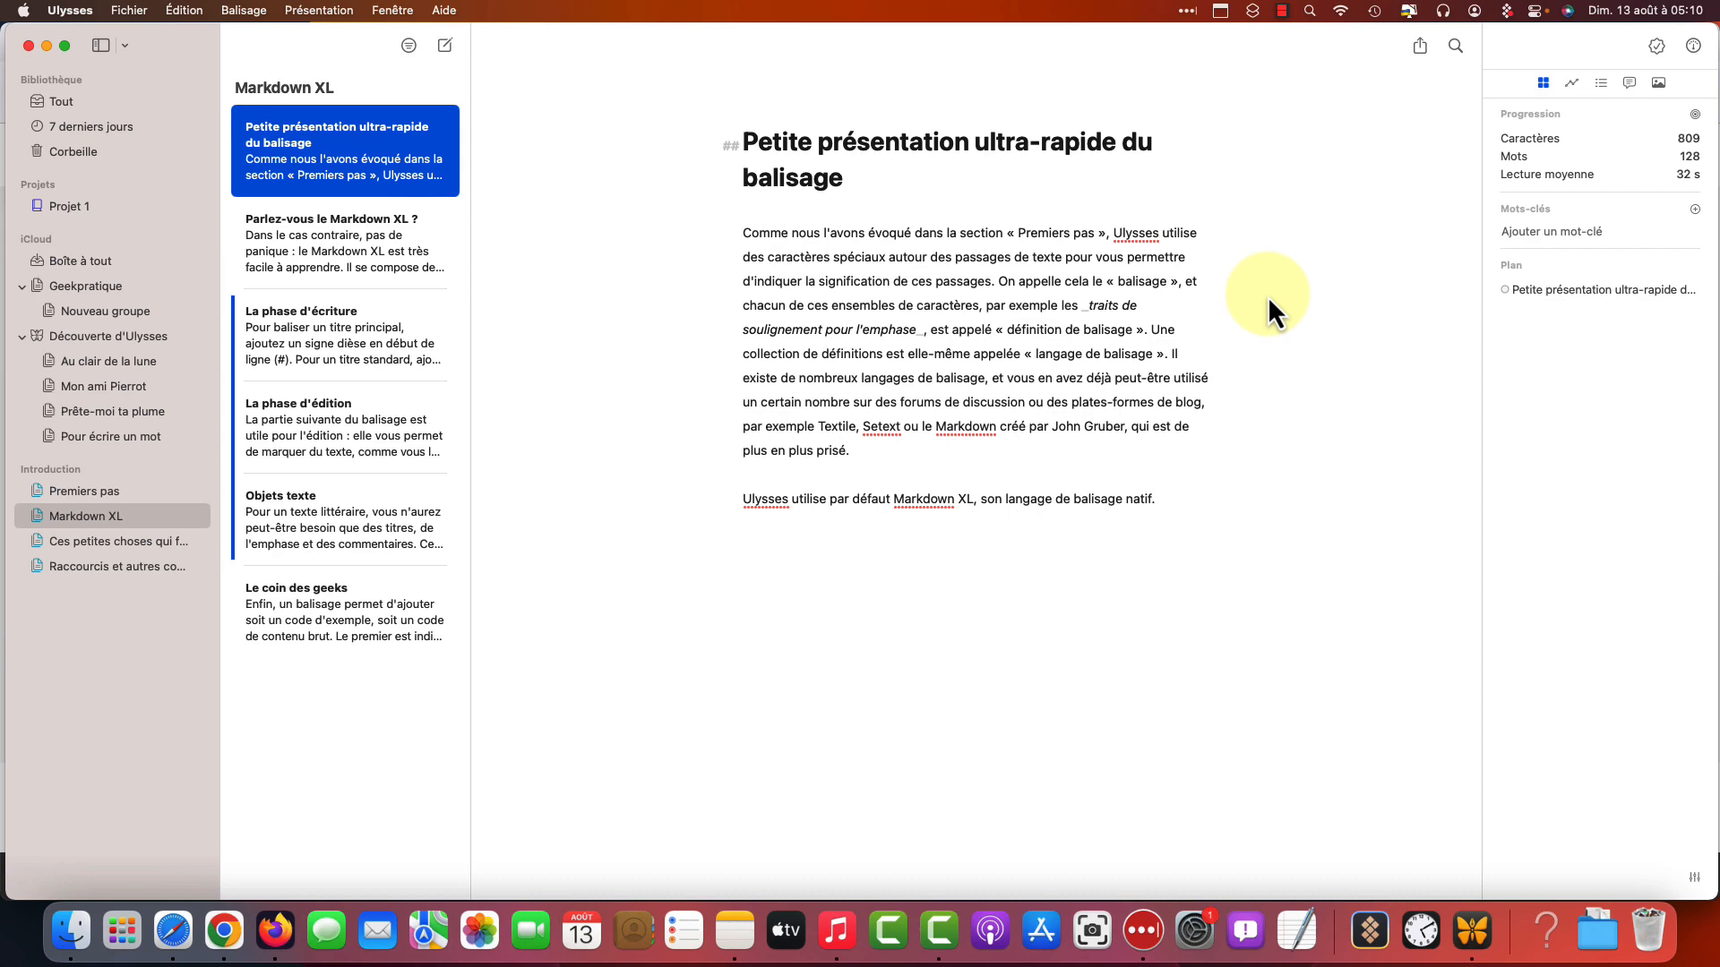
{"action": "key", "text": "Down"}
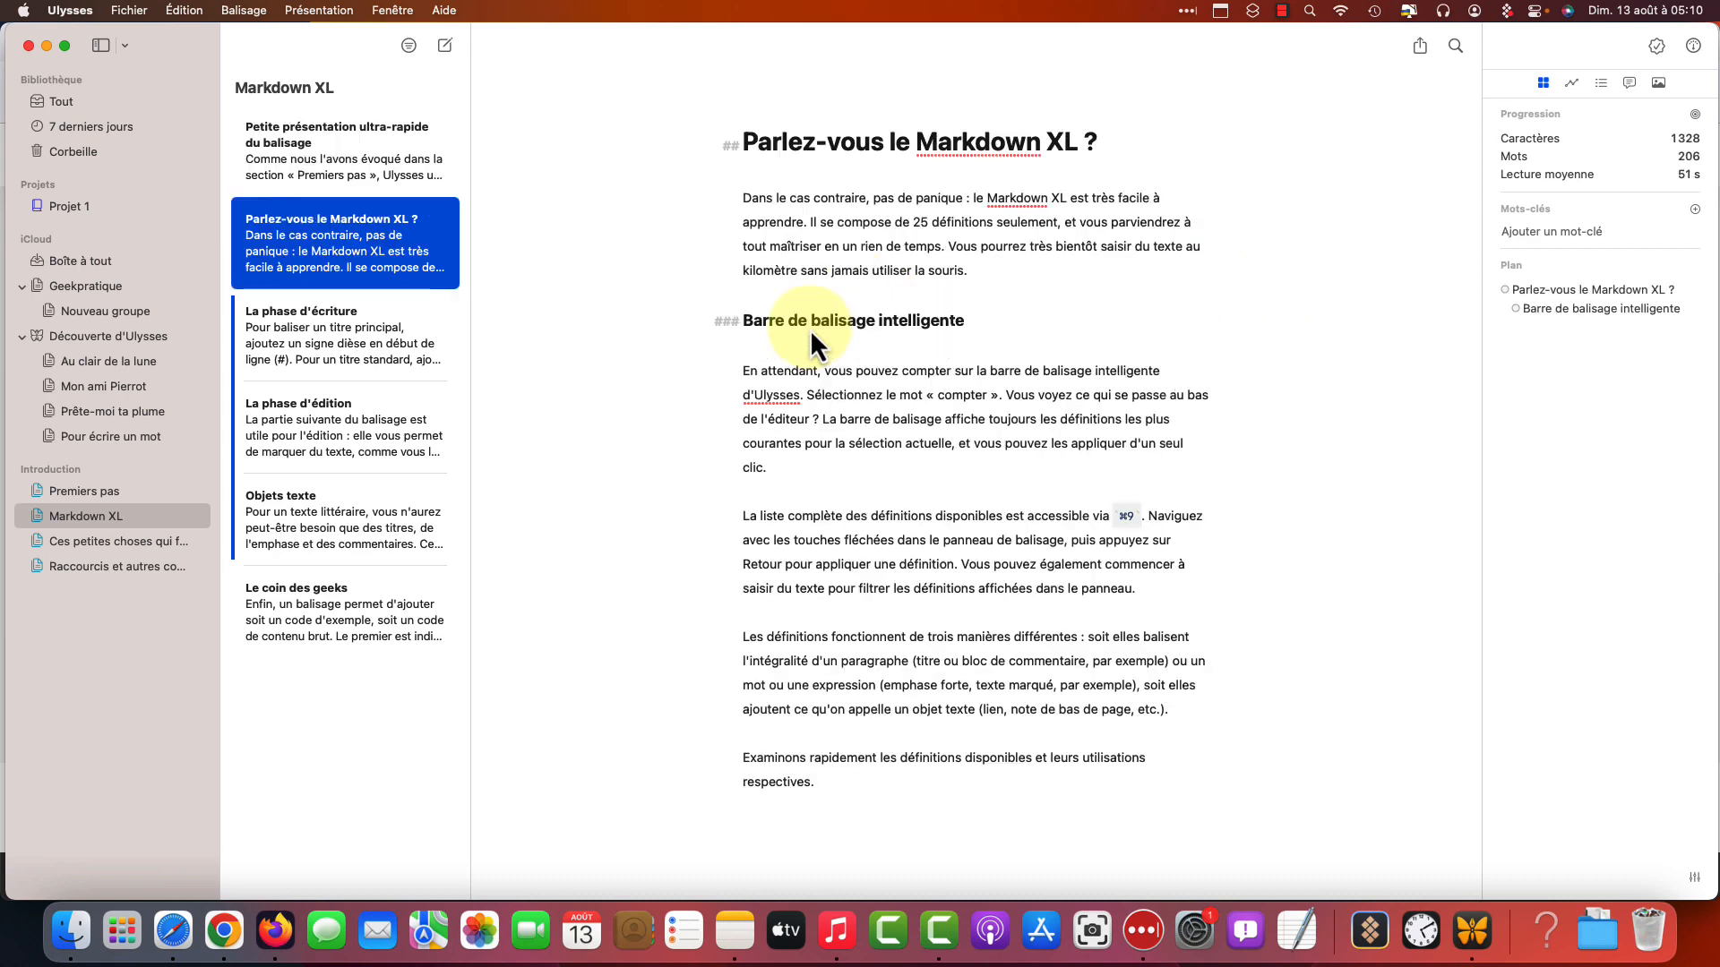
{"action": "left_click", "coordinate": [819, 141]}
{"action": "left_click", "coordinate": [734, 144]}
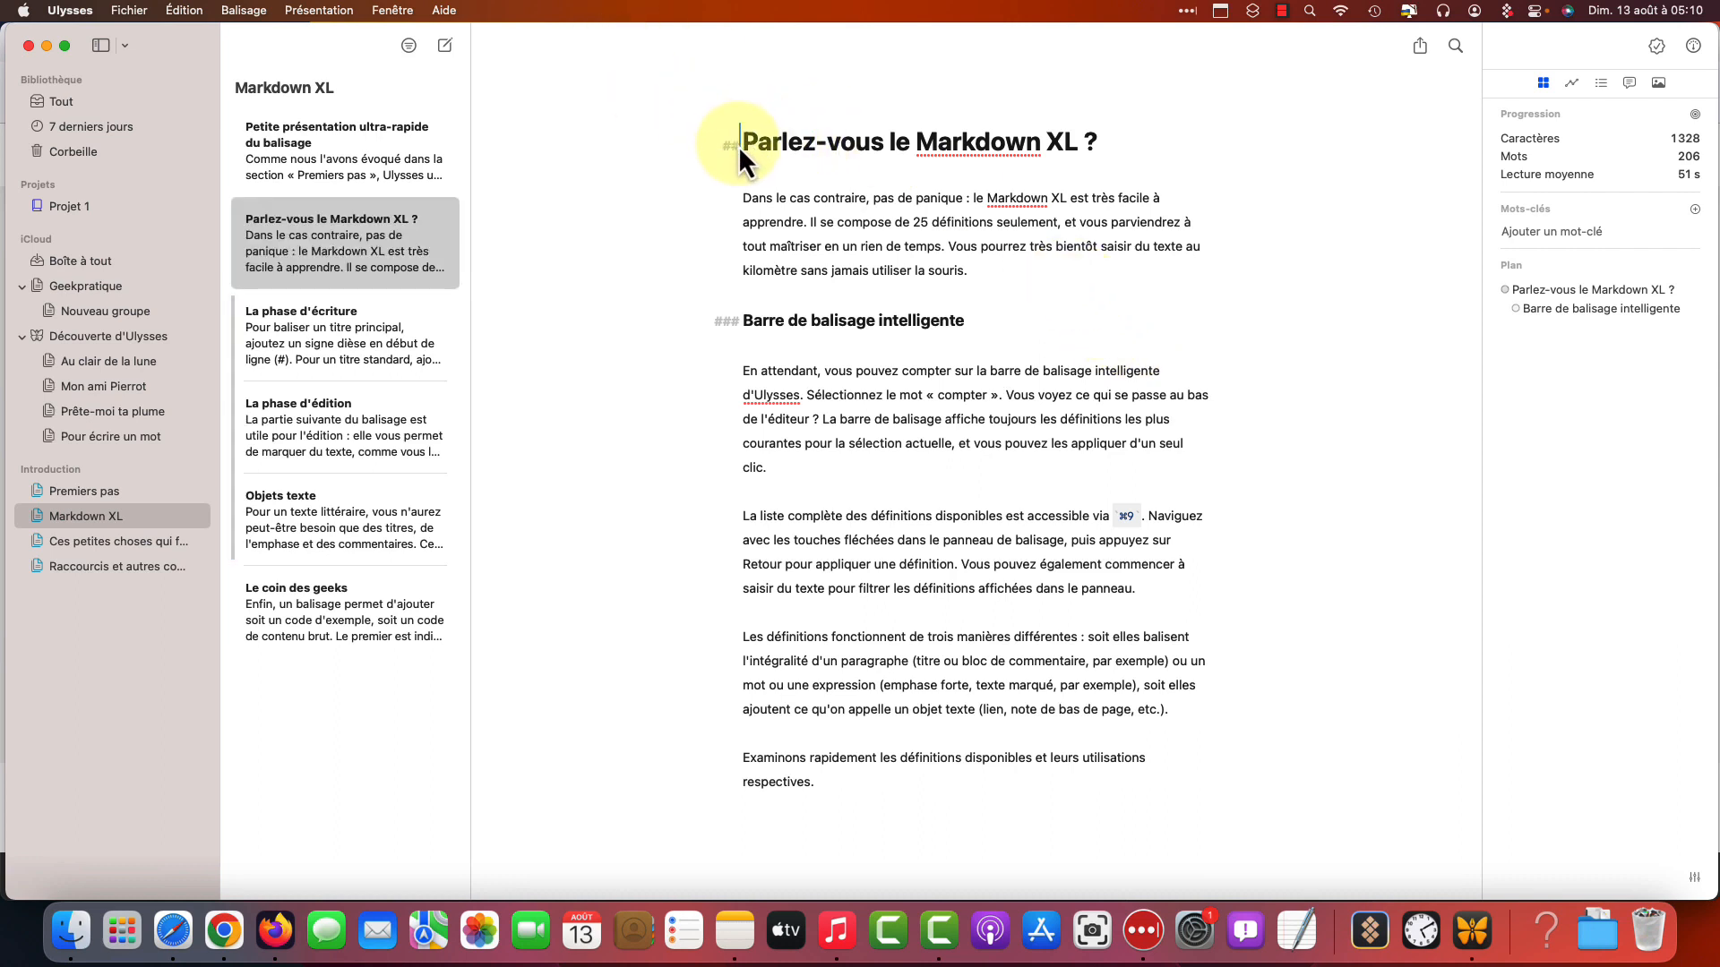
{"action": "key", "text": "Right"}
{"action": "key", "text": "Right"}
{"action": "key", "text": "Right"}
{"action": "key", "text": "Right"}
{"action": "key", "text": "Right"}
{"action": "key", "text": "Right"}
{"action": "key", "text": "Right"}
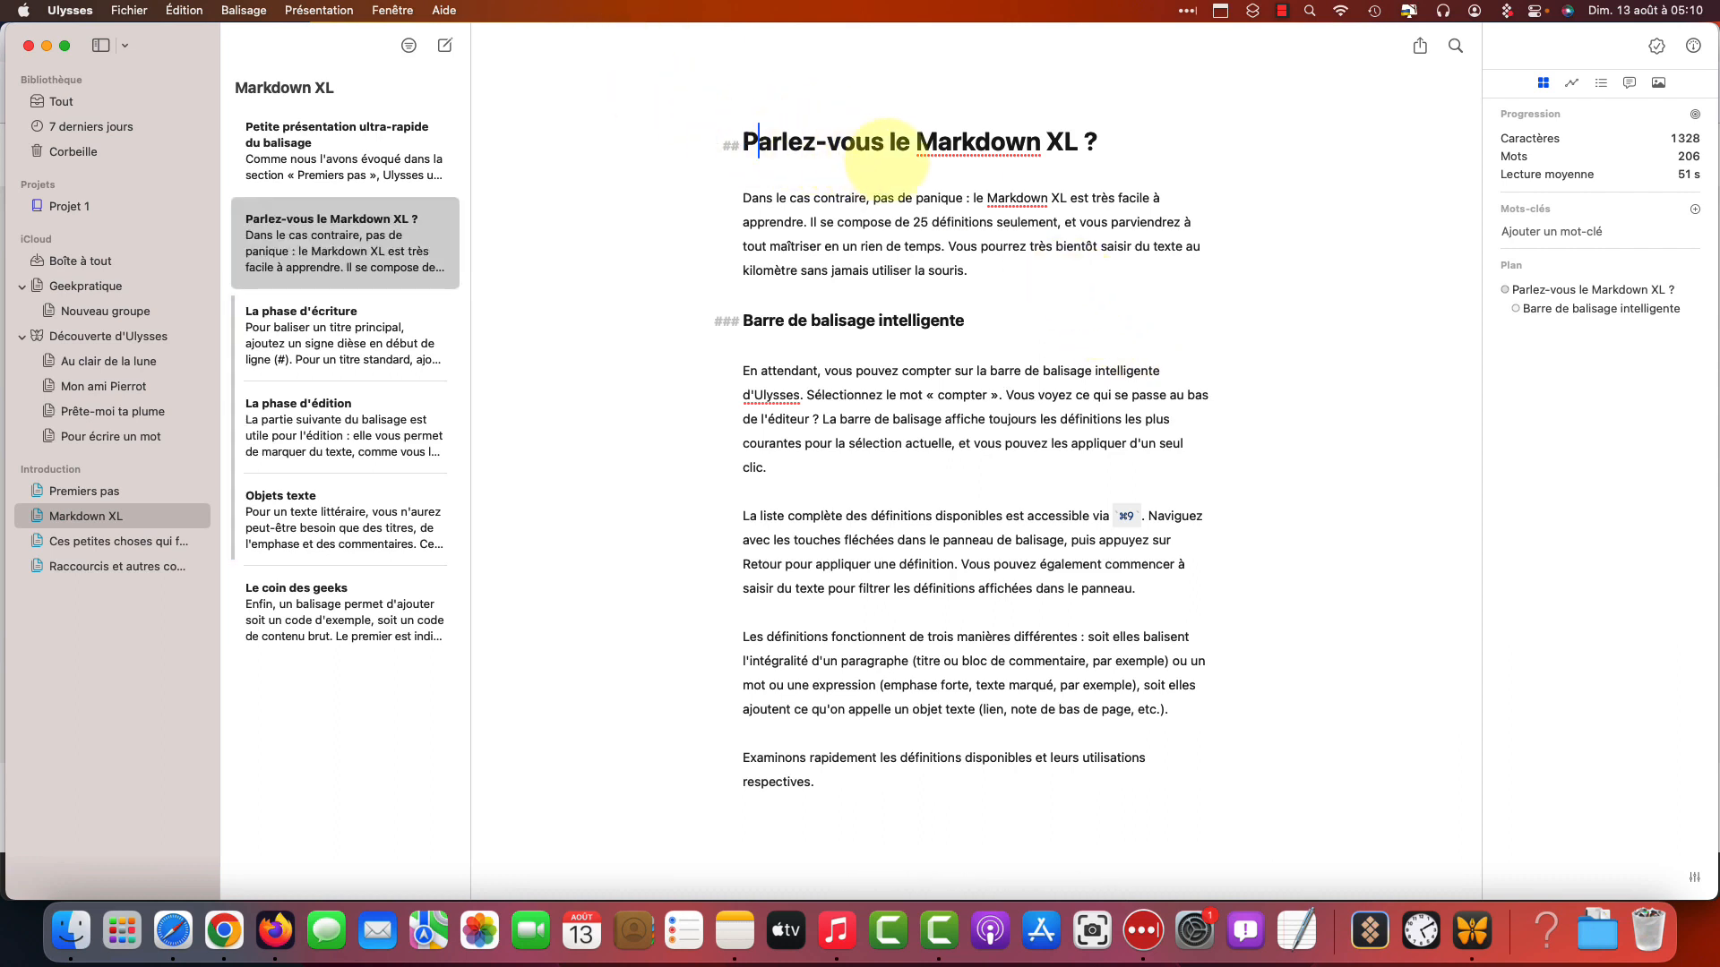
{"action": "key", "text": "Right"}
{"action": "key", "text": "Right"}
{"action": "key", "text": "Right"}
{"action": "key", "text": "Right"}
{"action": "key", "text": "Right"}
{"action": "key", "text": "Right"}
{"action": "key", "text": "Right"}
{"action": "left_click", "coordinate": [737, 324]}
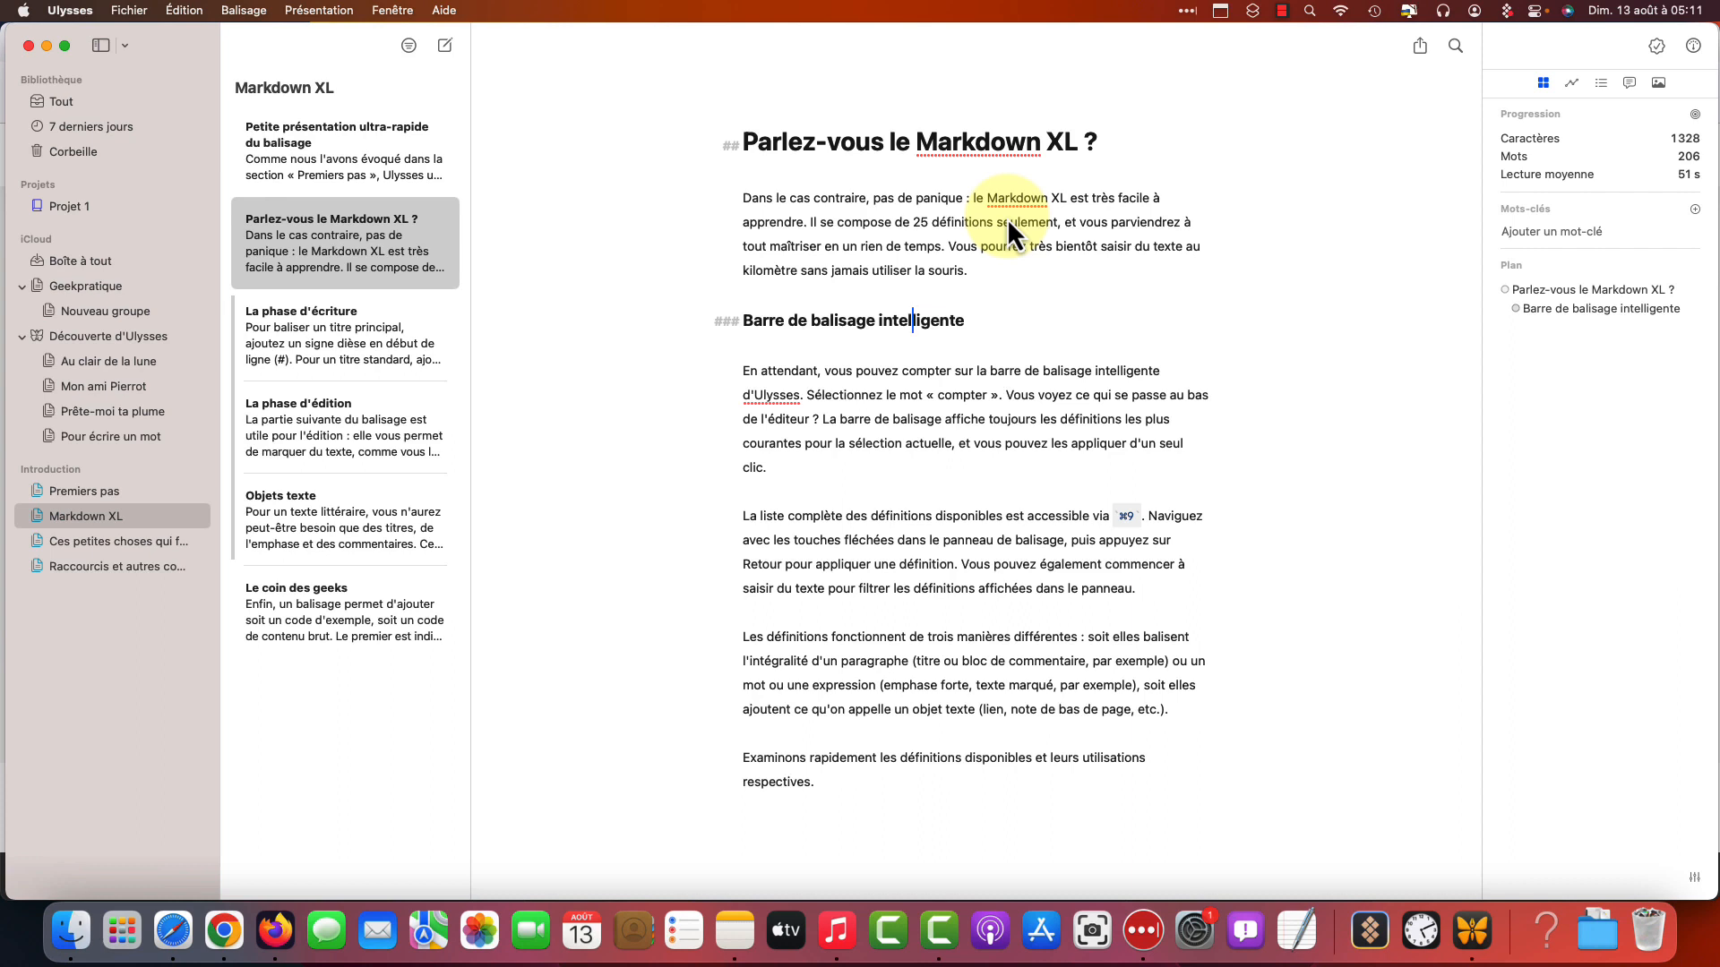
Preview the "Parlez-vous le Markdown XL ?" sheet for PDF export and review the available export formats
{"action": "left_click", "coordinate": [1420, 46]}
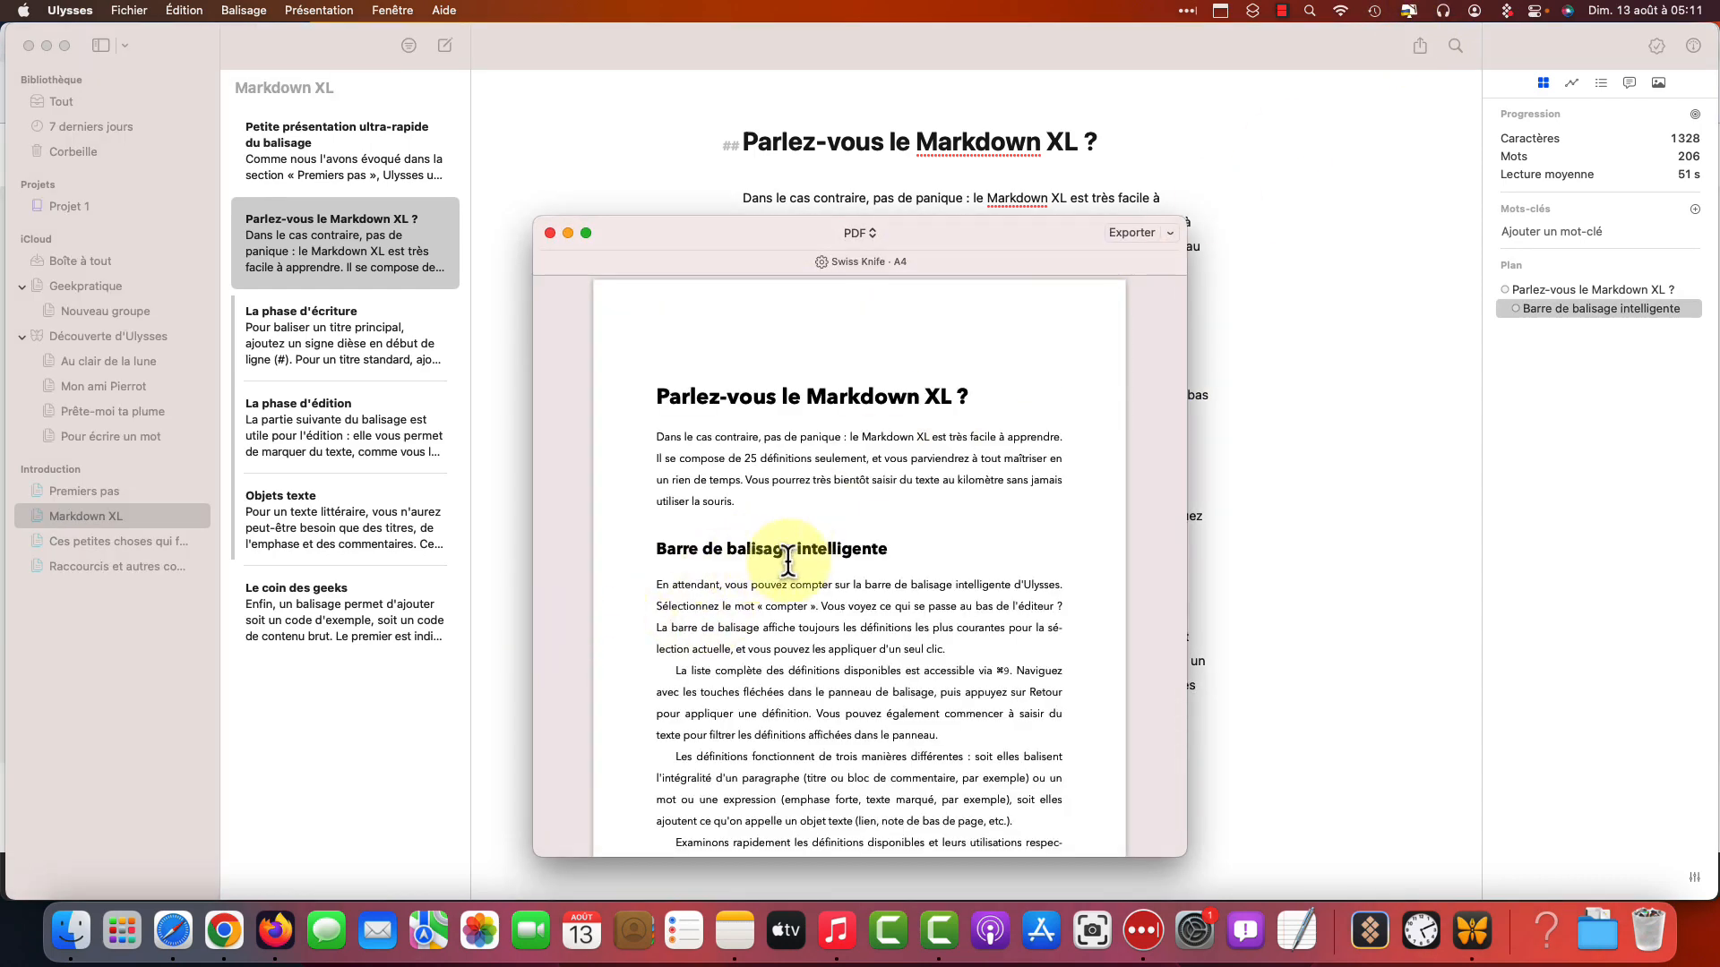
{"action": "scroll", "coordinate": [827, 524], "scroll_direction": "down", "scroll_amount": 2}
{"action": "scroll", "coordinate": [826, 517], "scroll_direction": "down", "scroll_amount": 3}
{"action": "scroll", "coordinate": [824, 506], "scroll_direction": "up", "scroll_amount": 4}
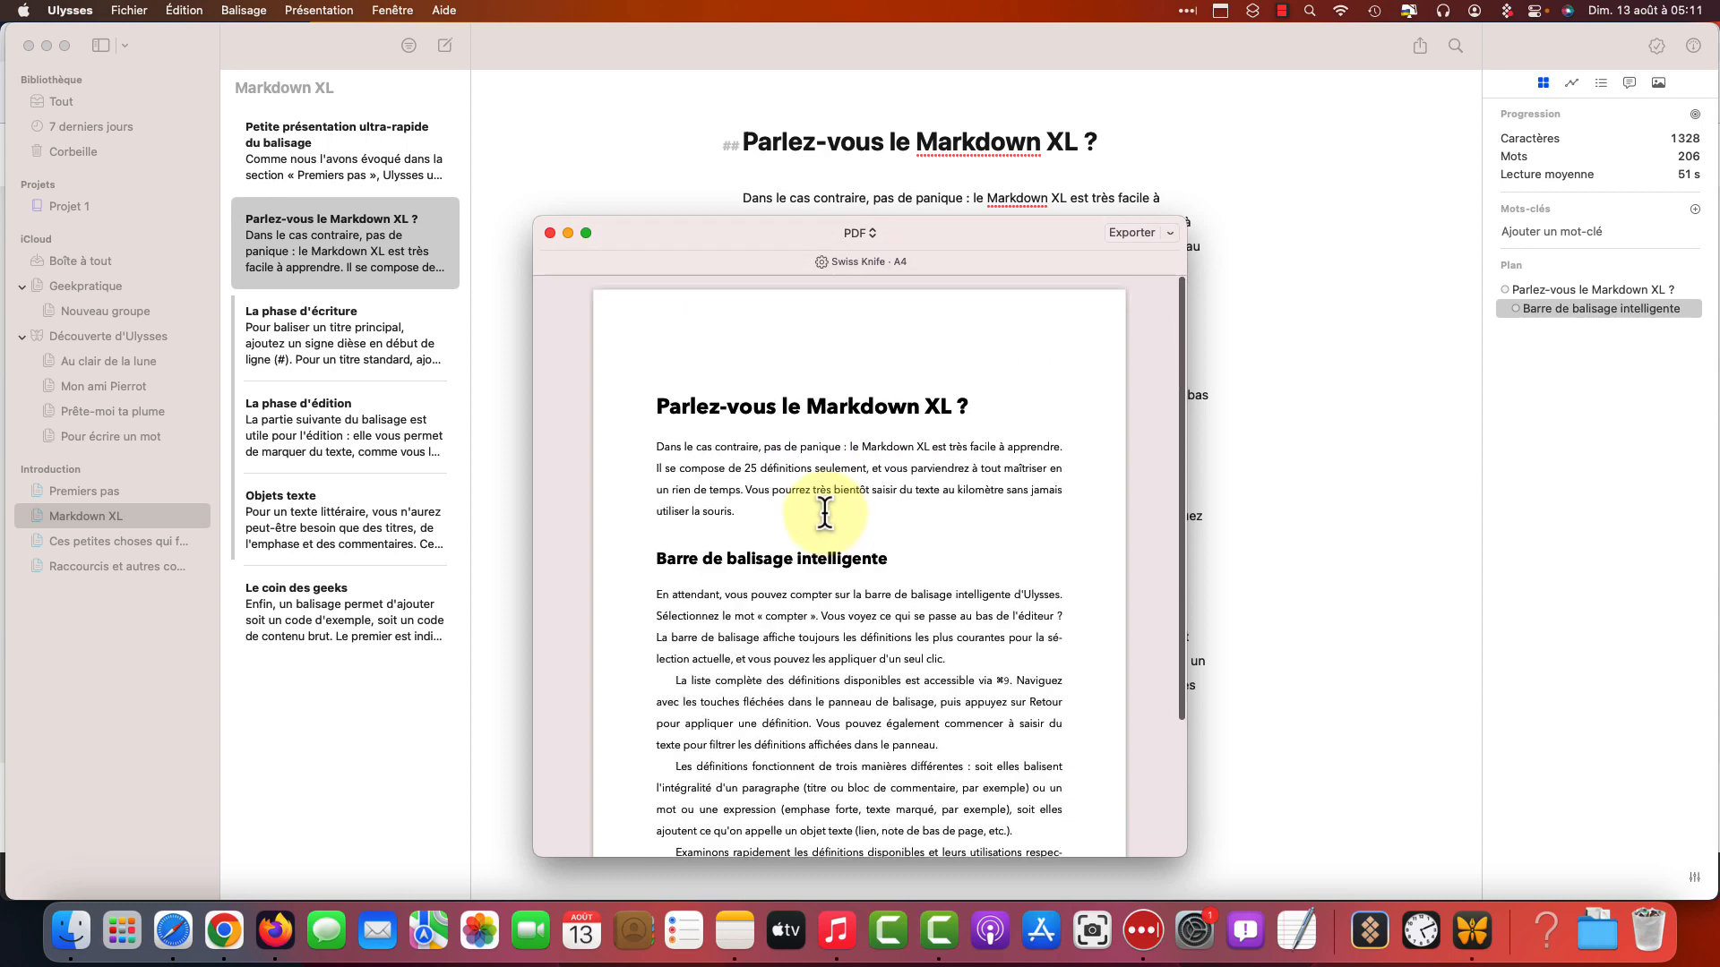
{"action": "left_click", "coordinate": [860, 233]}
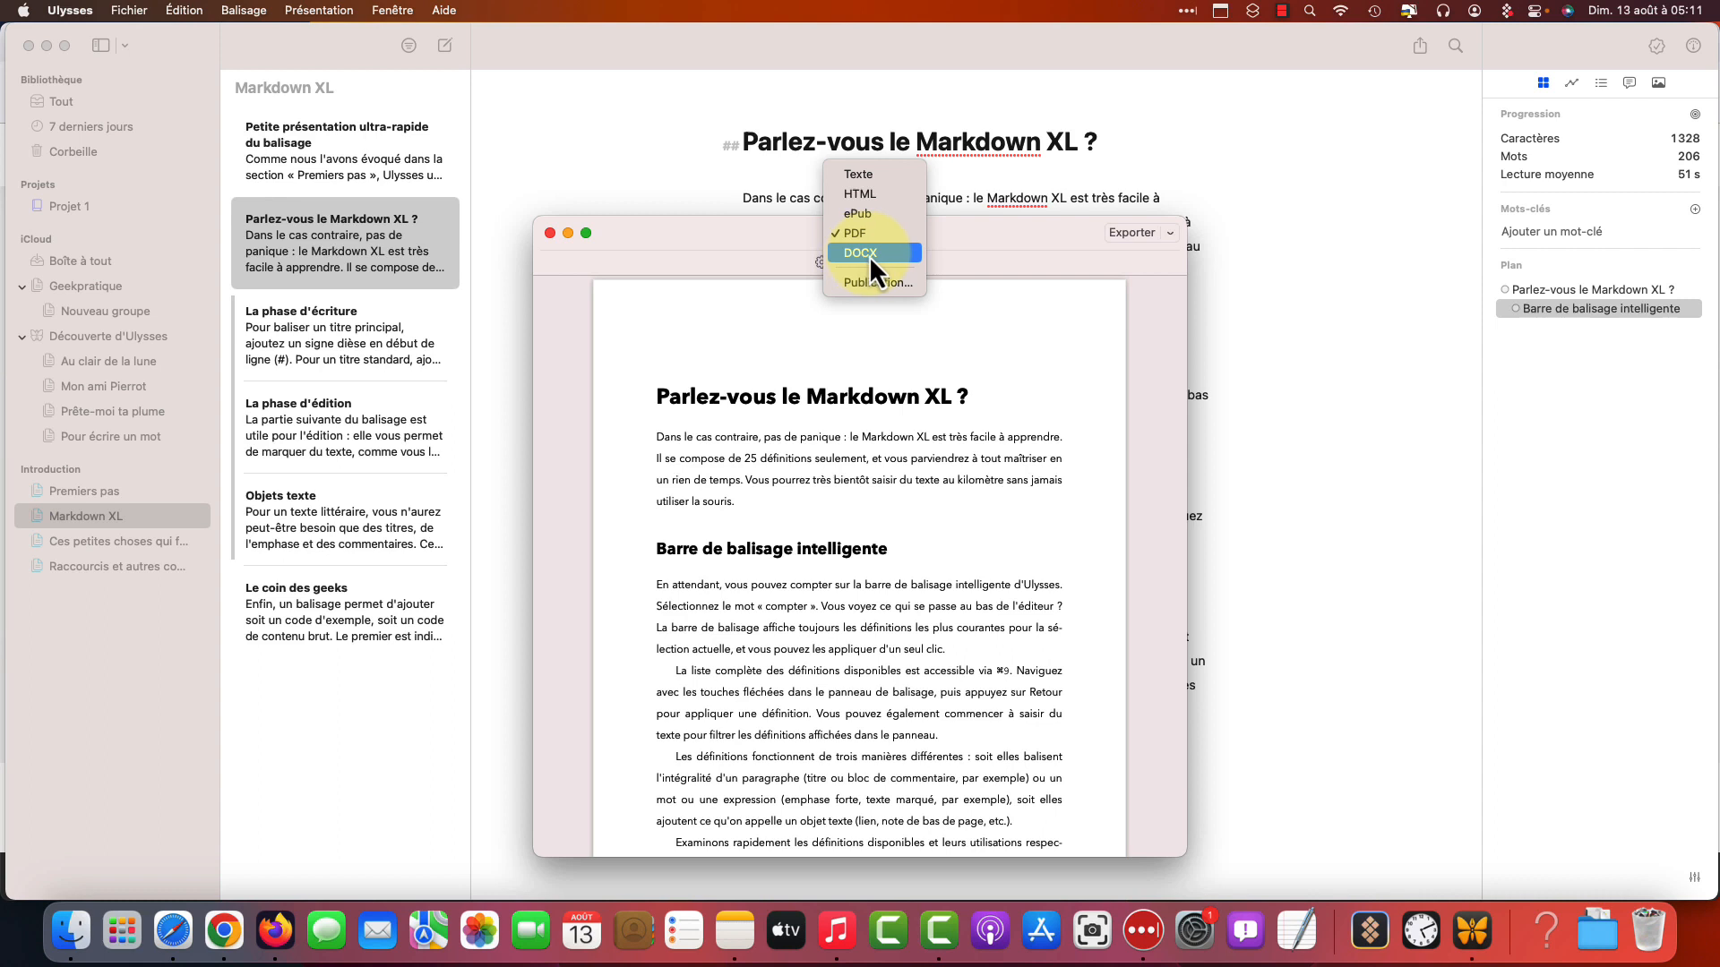
{"action": "left_click", "coordinate": [965, 405]}
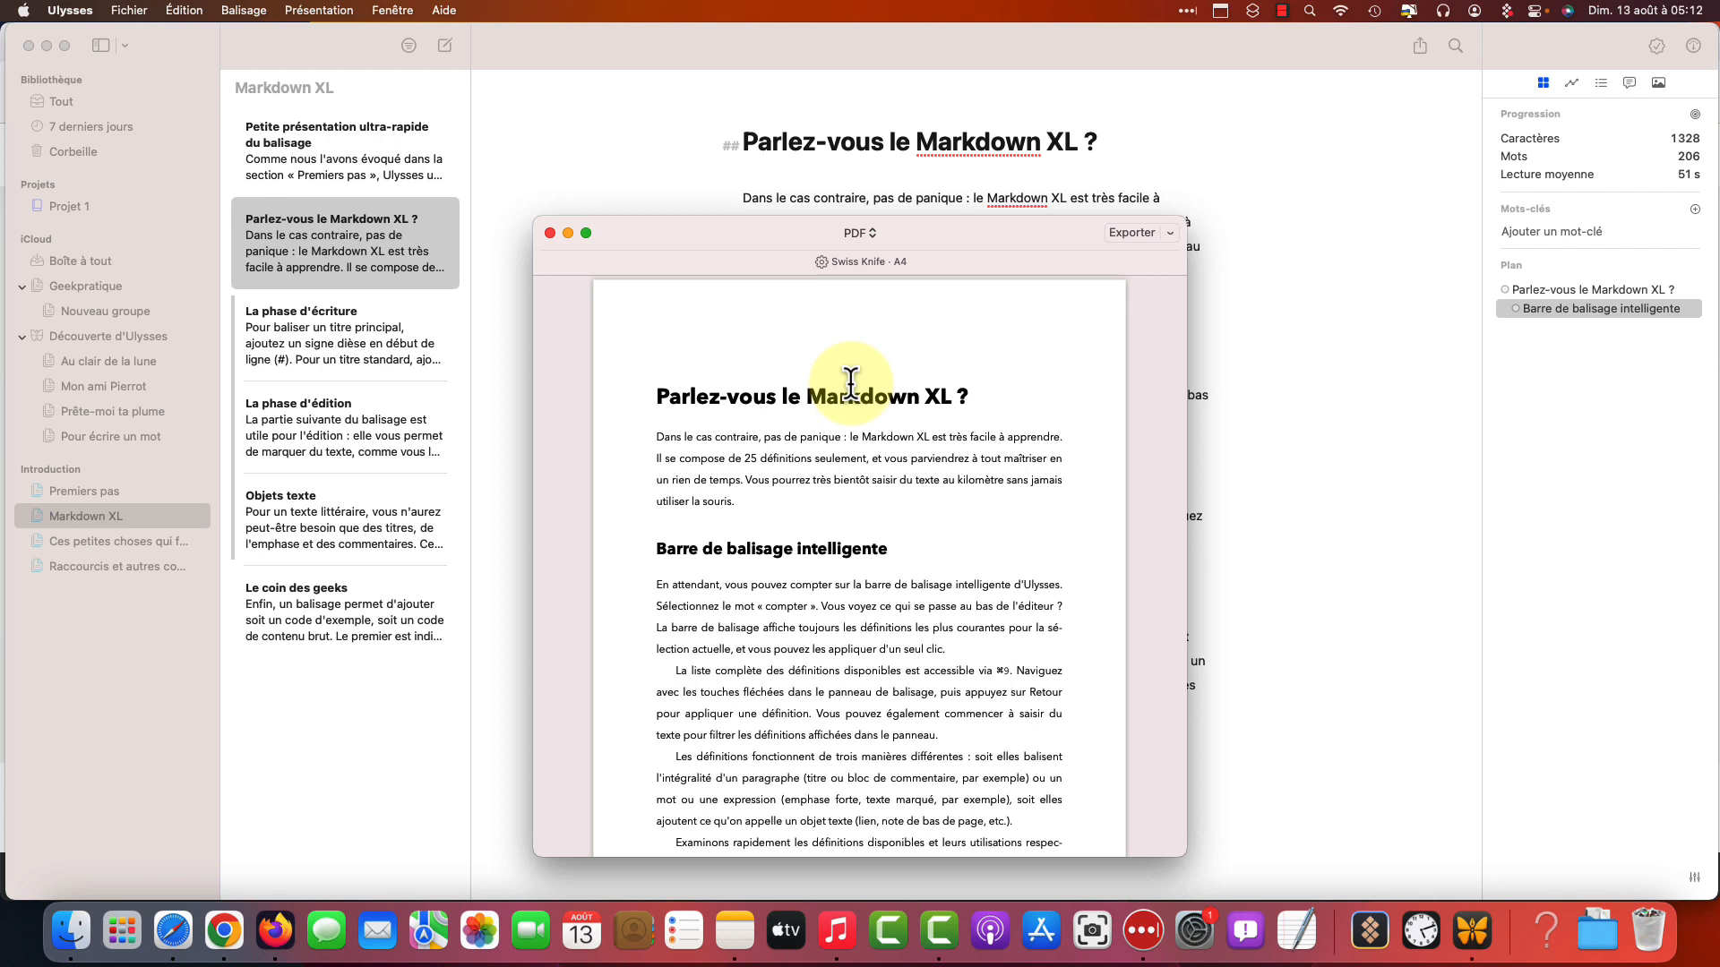
Export the sheet as a PDF named "Parlez-vous le Markdown XL" to the Téléchargements folder
{"action": "left_click", "coordinate": [1132, 234]}
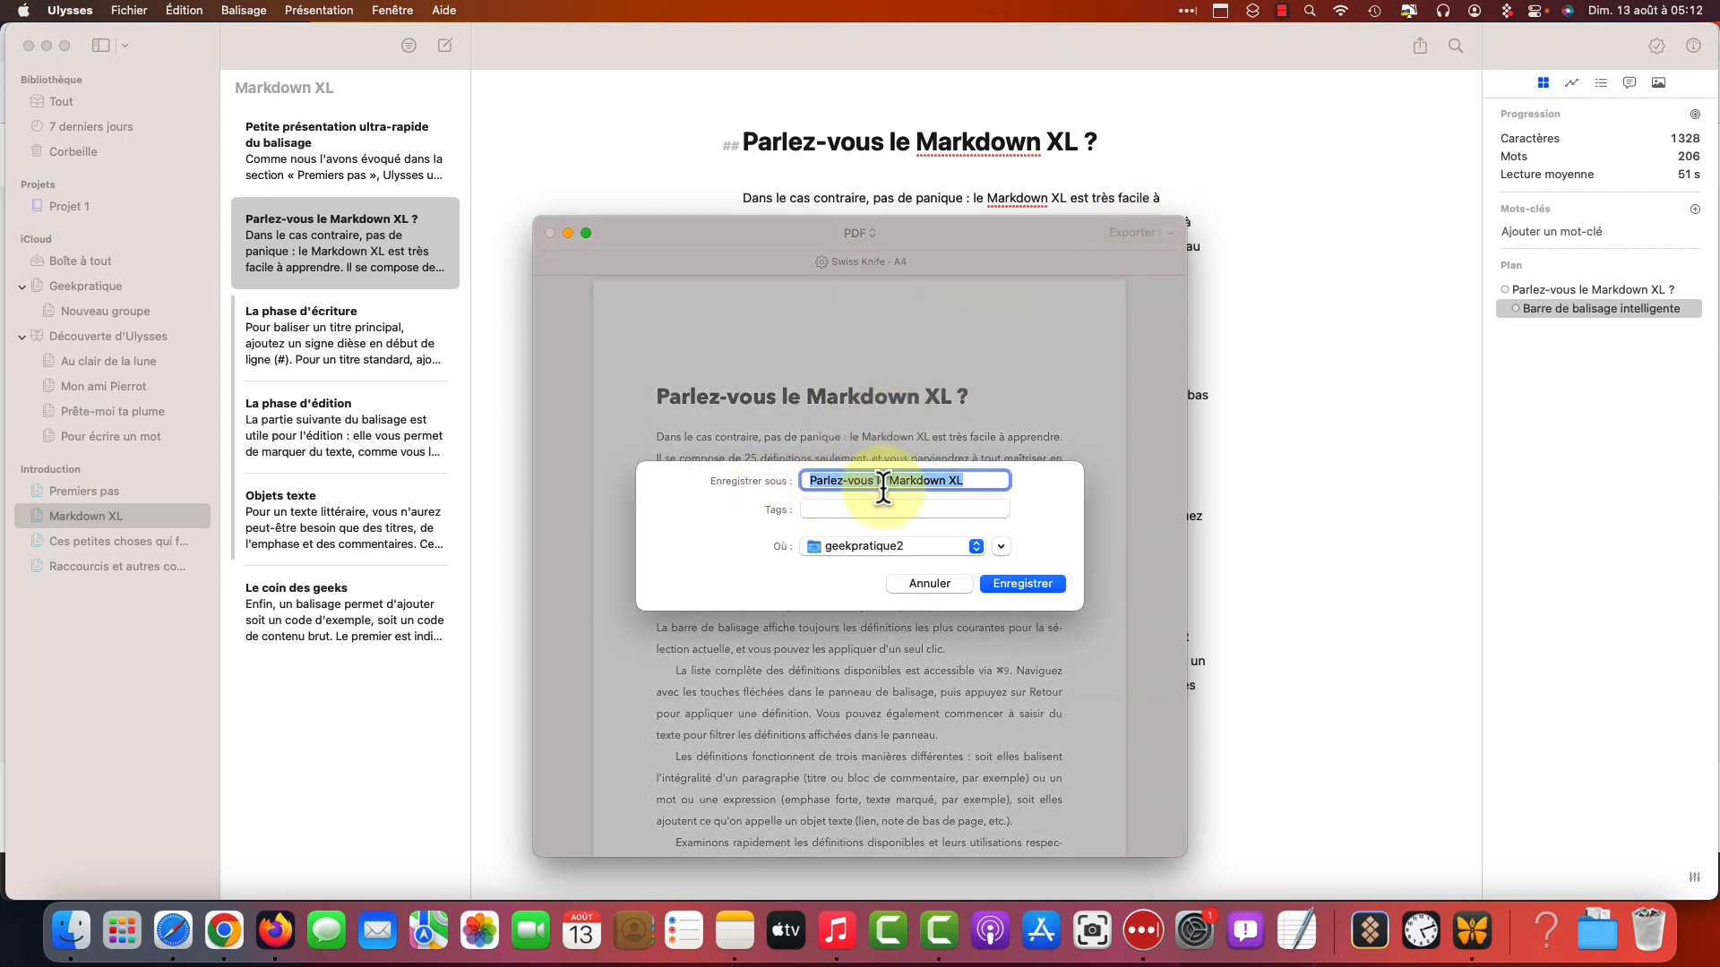
{"action": "left_click", "coordinate": [999, 546]}
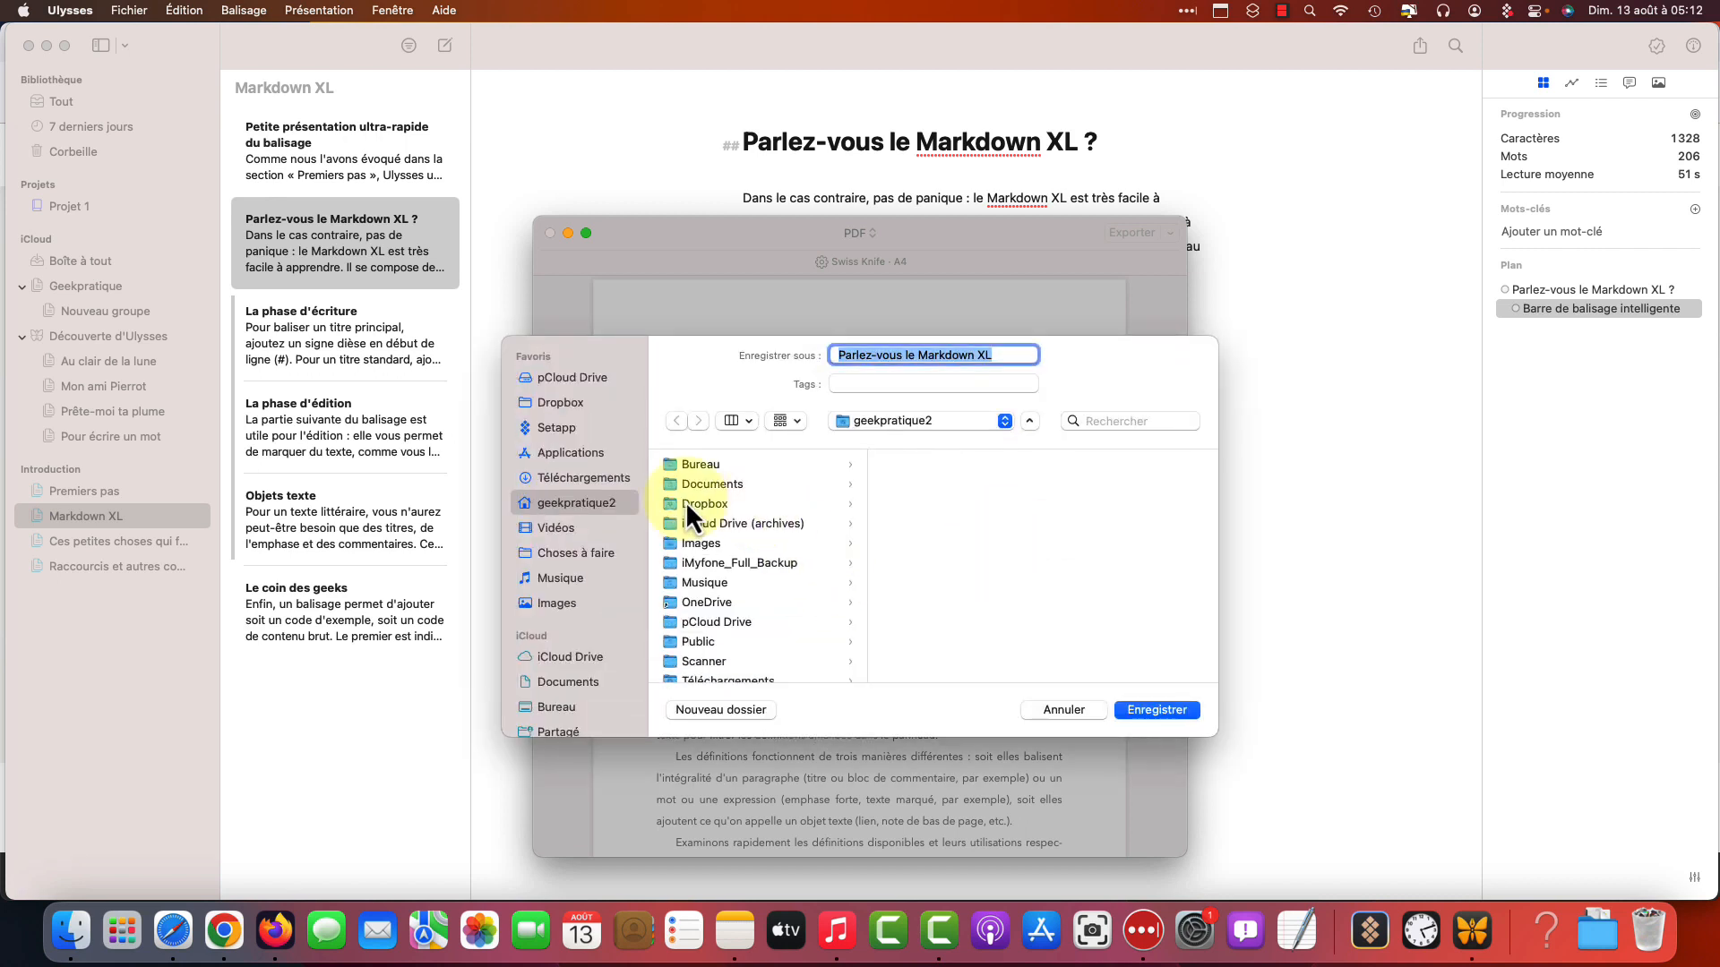
{"action": "left_click", "coordinate": [587, 478]}
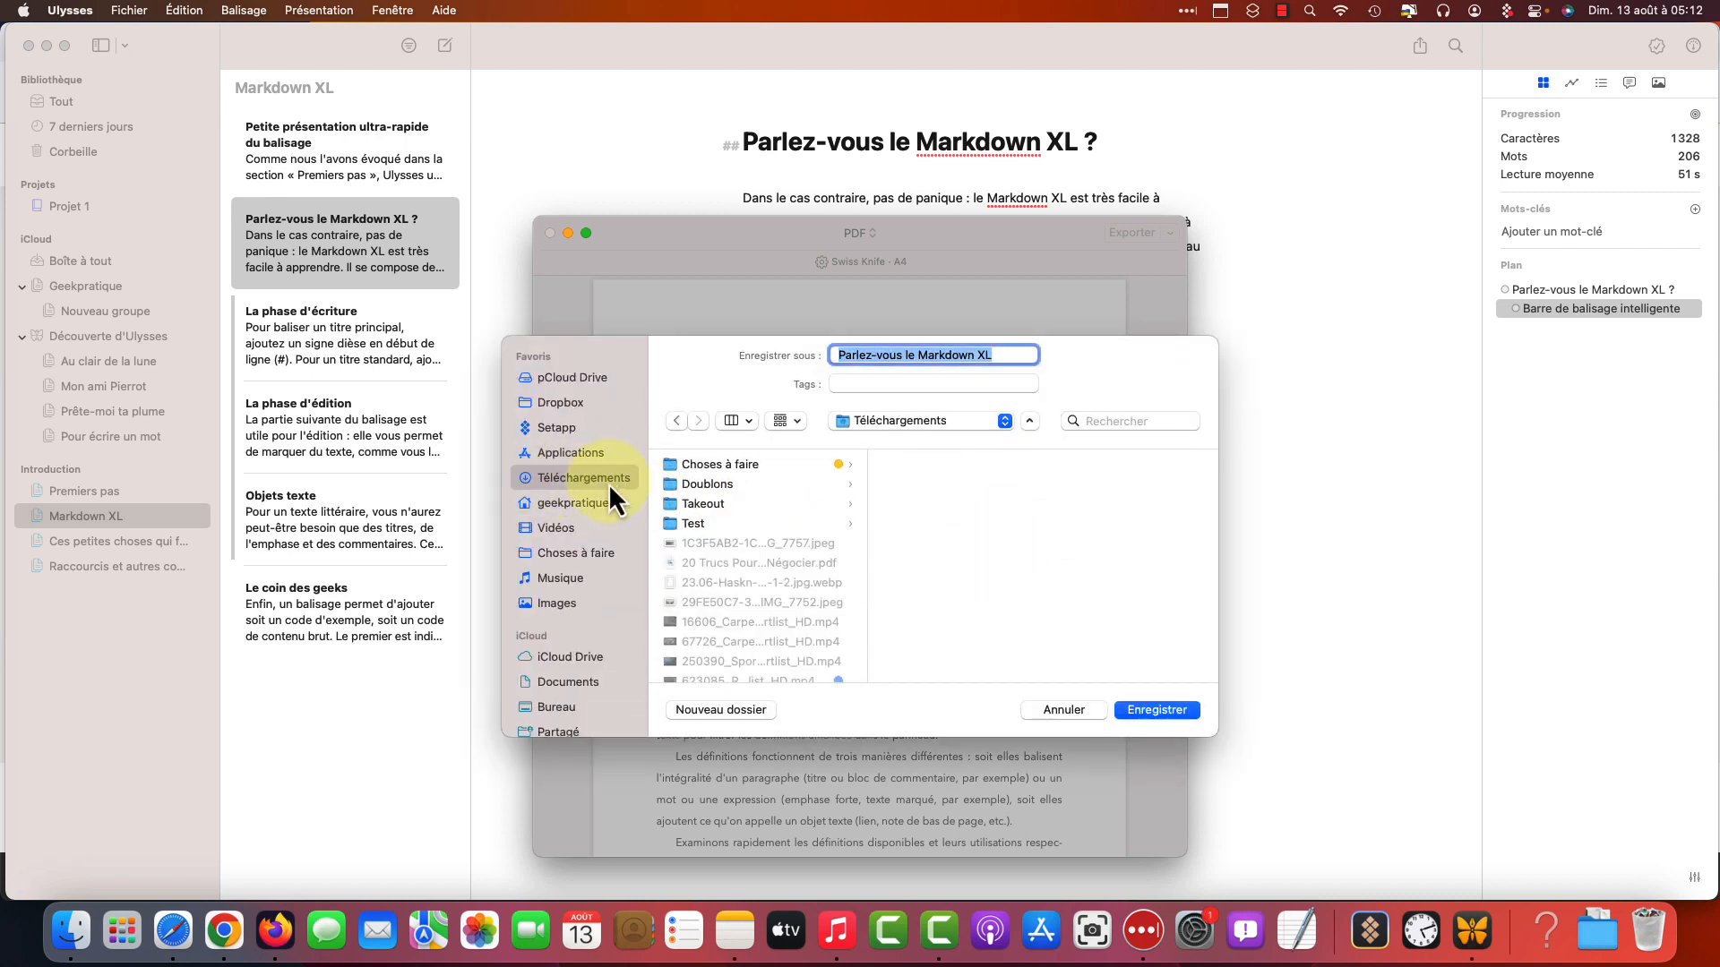
{"action": "left_click", "coordinate": [1164, 716]}
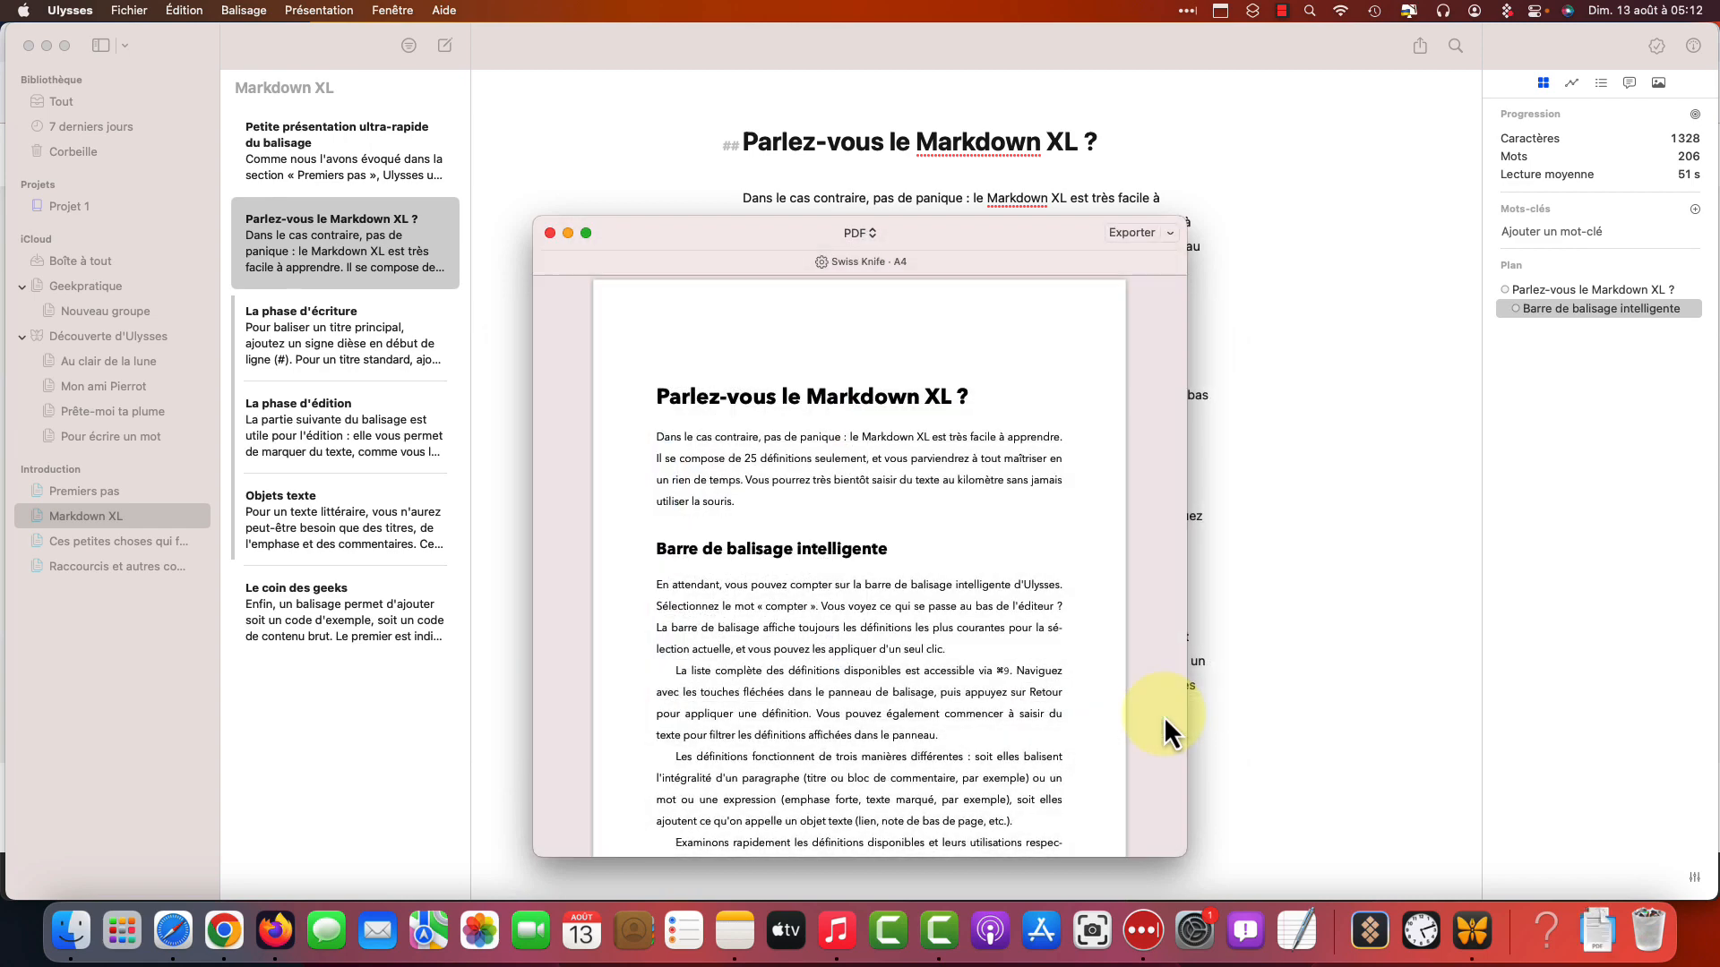
Switch to Finder, show the Téléchargements folder as a list, and open "Parlez-vous le Markdown XL.pdf"
{"action": "left_click", "coordinate": [76, 931]}
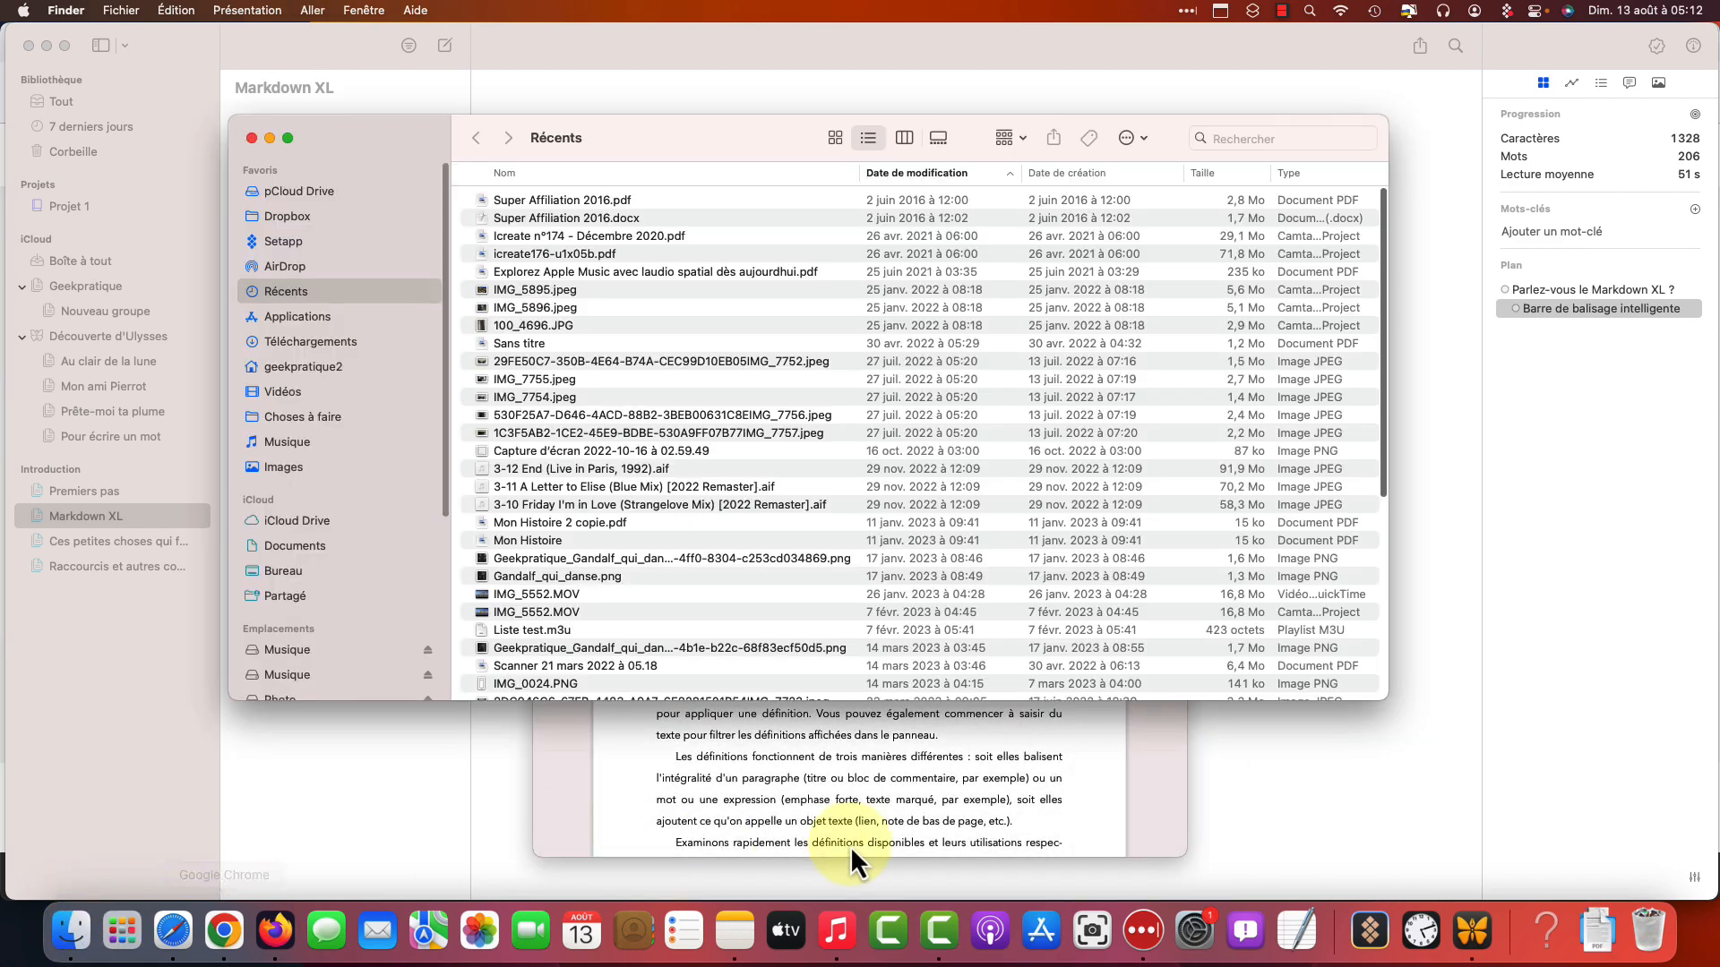
{"action": "left_click", "coordinate": [362, 348]}
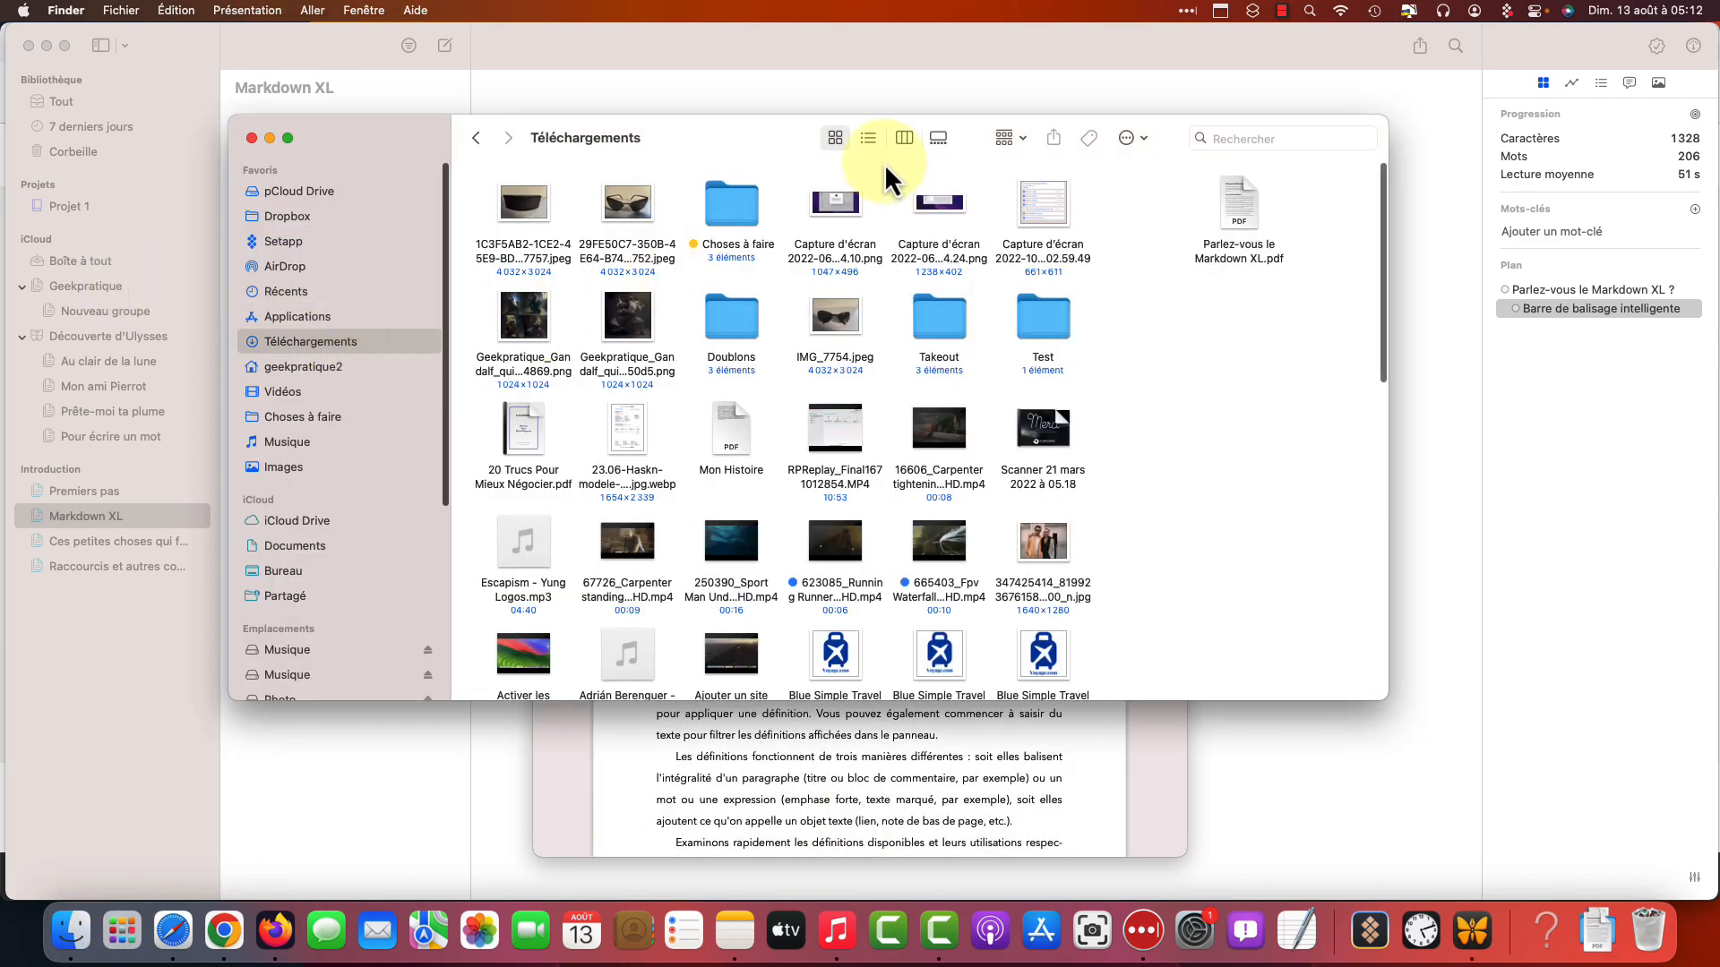
{"action": "left_click", "coordinate": [868, 138]}
{"action": "left_click", "coordinate": [606, 199]}
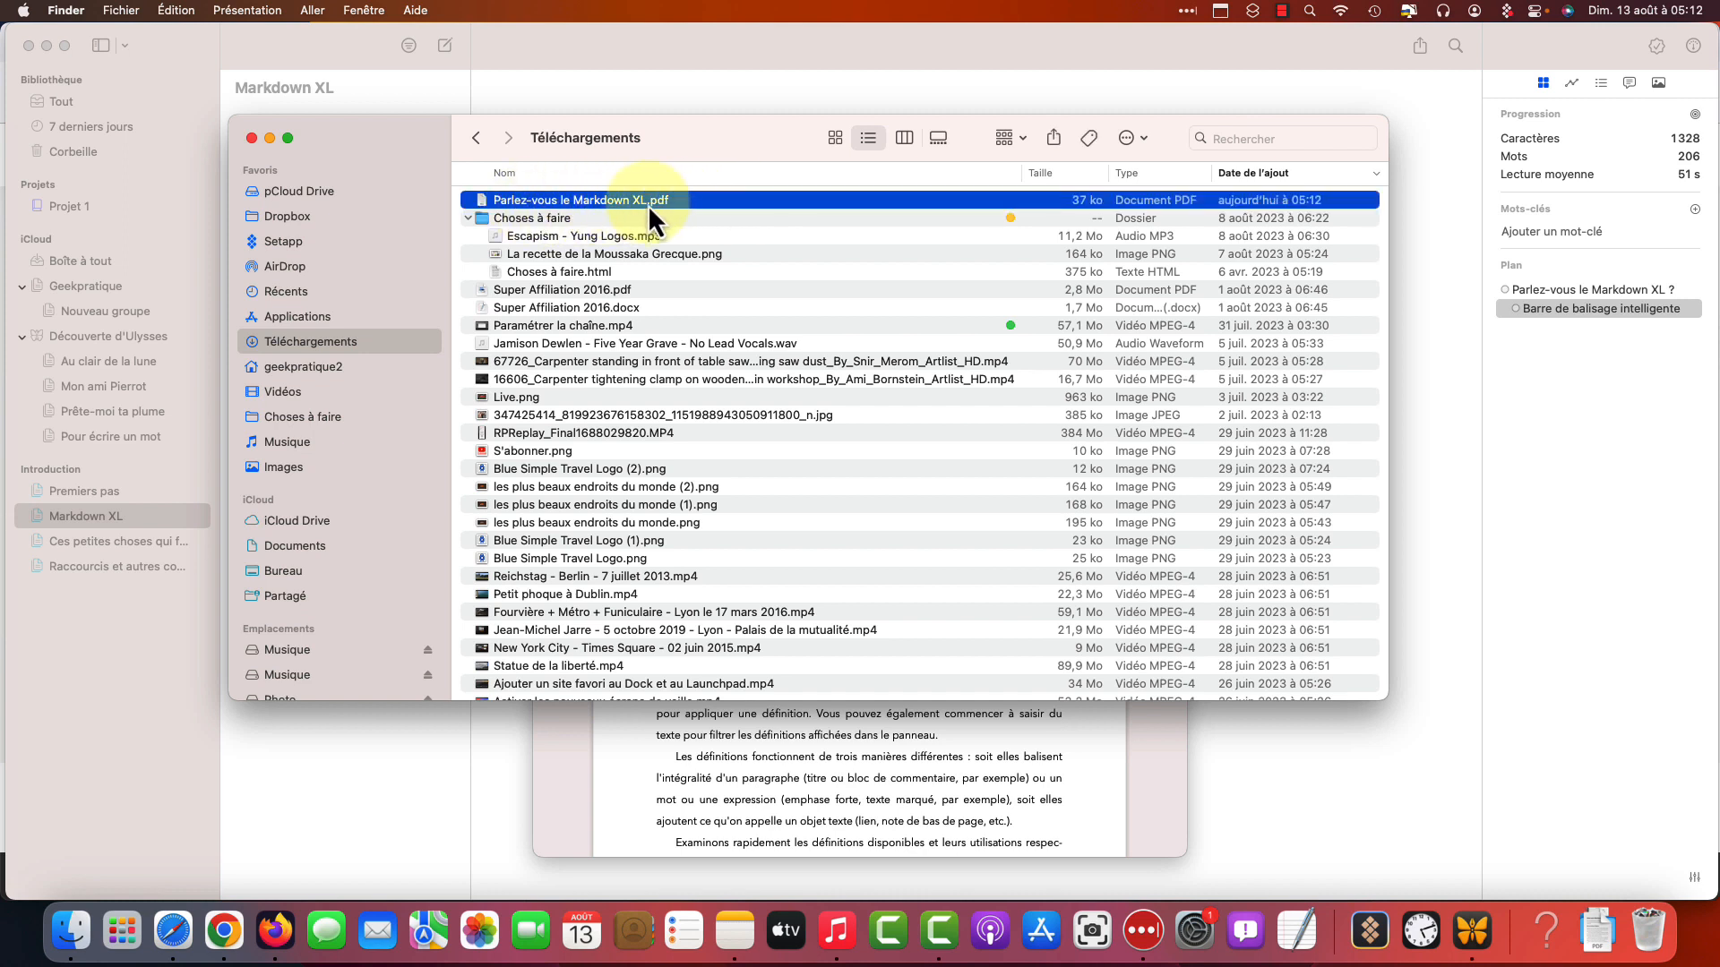
{"action": "double_click", "coordinate": [670, 200]}
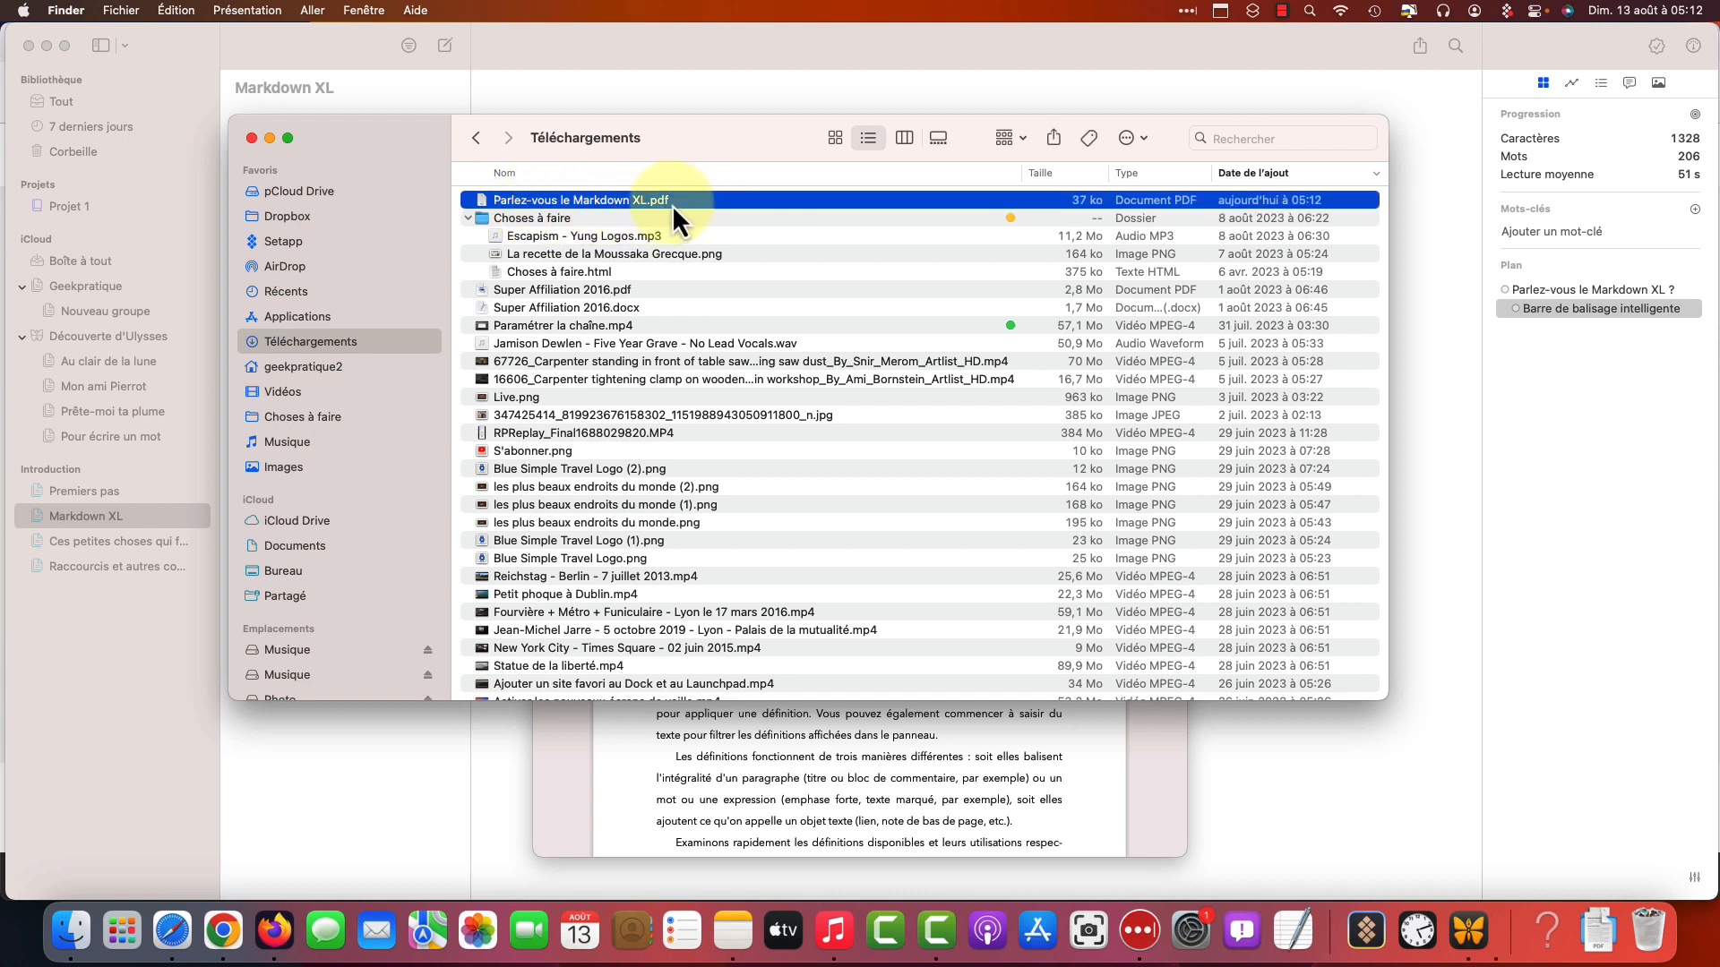
Look through the exported PDF and return to the Ulysses editor
{"action": "scroll", "coordinate": [411, 323], "scroll_direction": "down", "scroll_amount": 3}
{"action": "scroll", "coordinate": [411, 323], "scroll_direction": "up", "scroll_amount": 3}
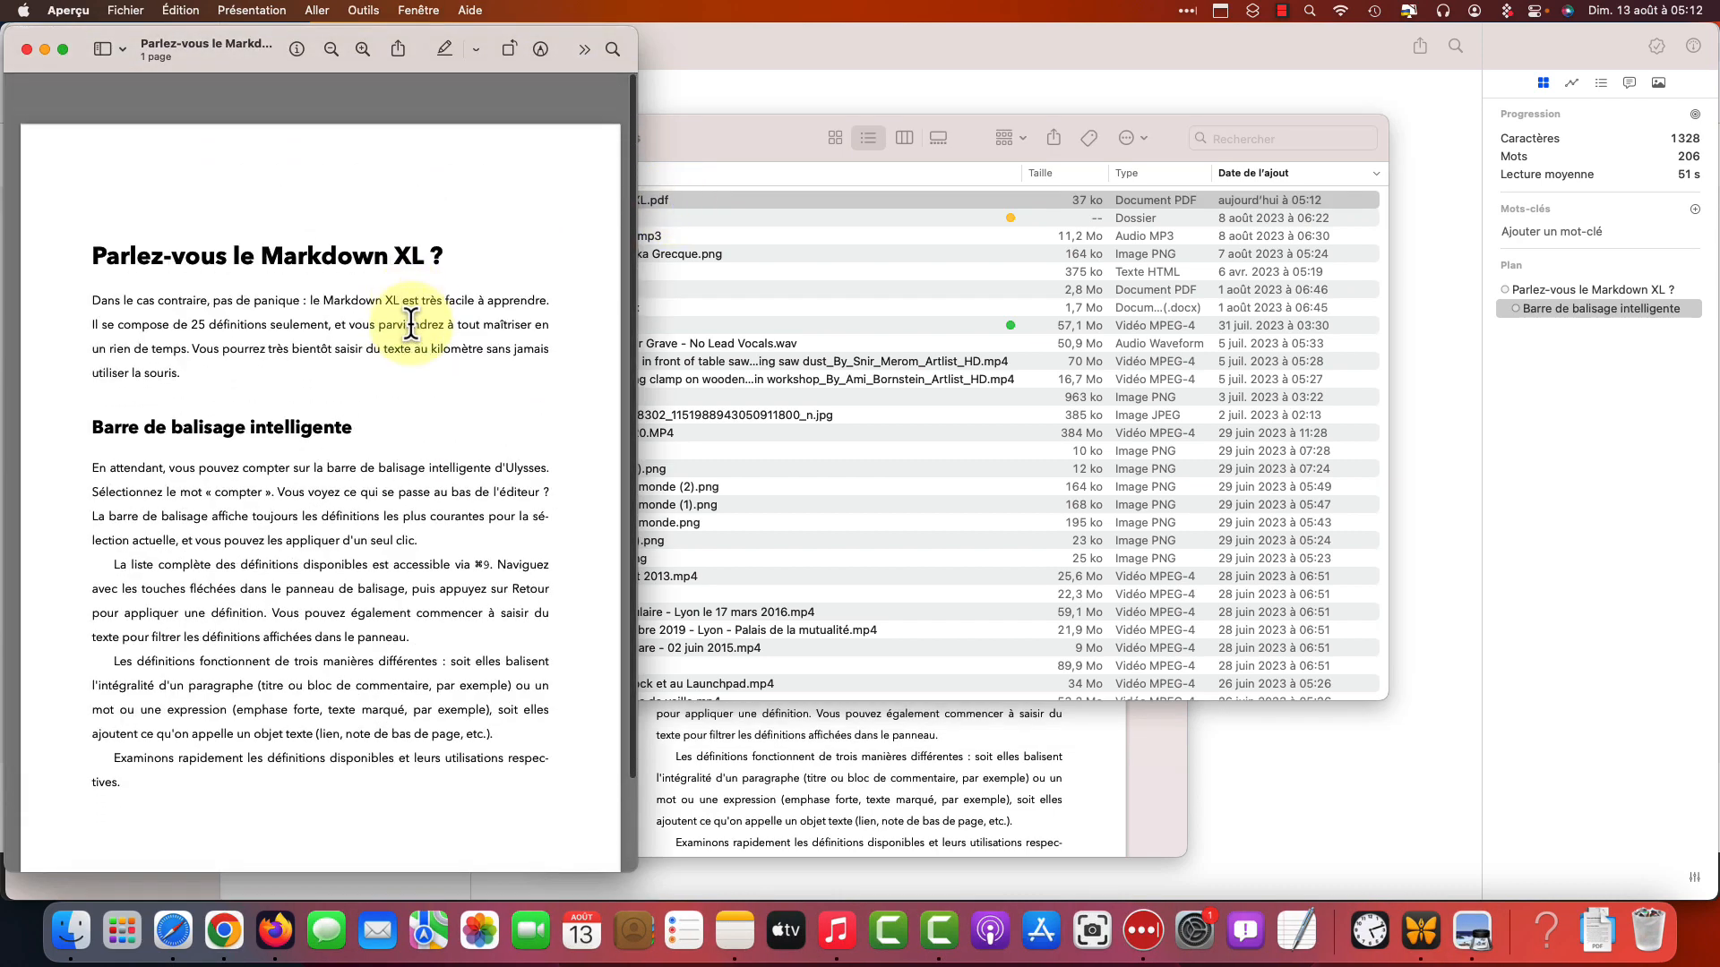
{"action": "left_click", "coordinate": [1533, 673]}
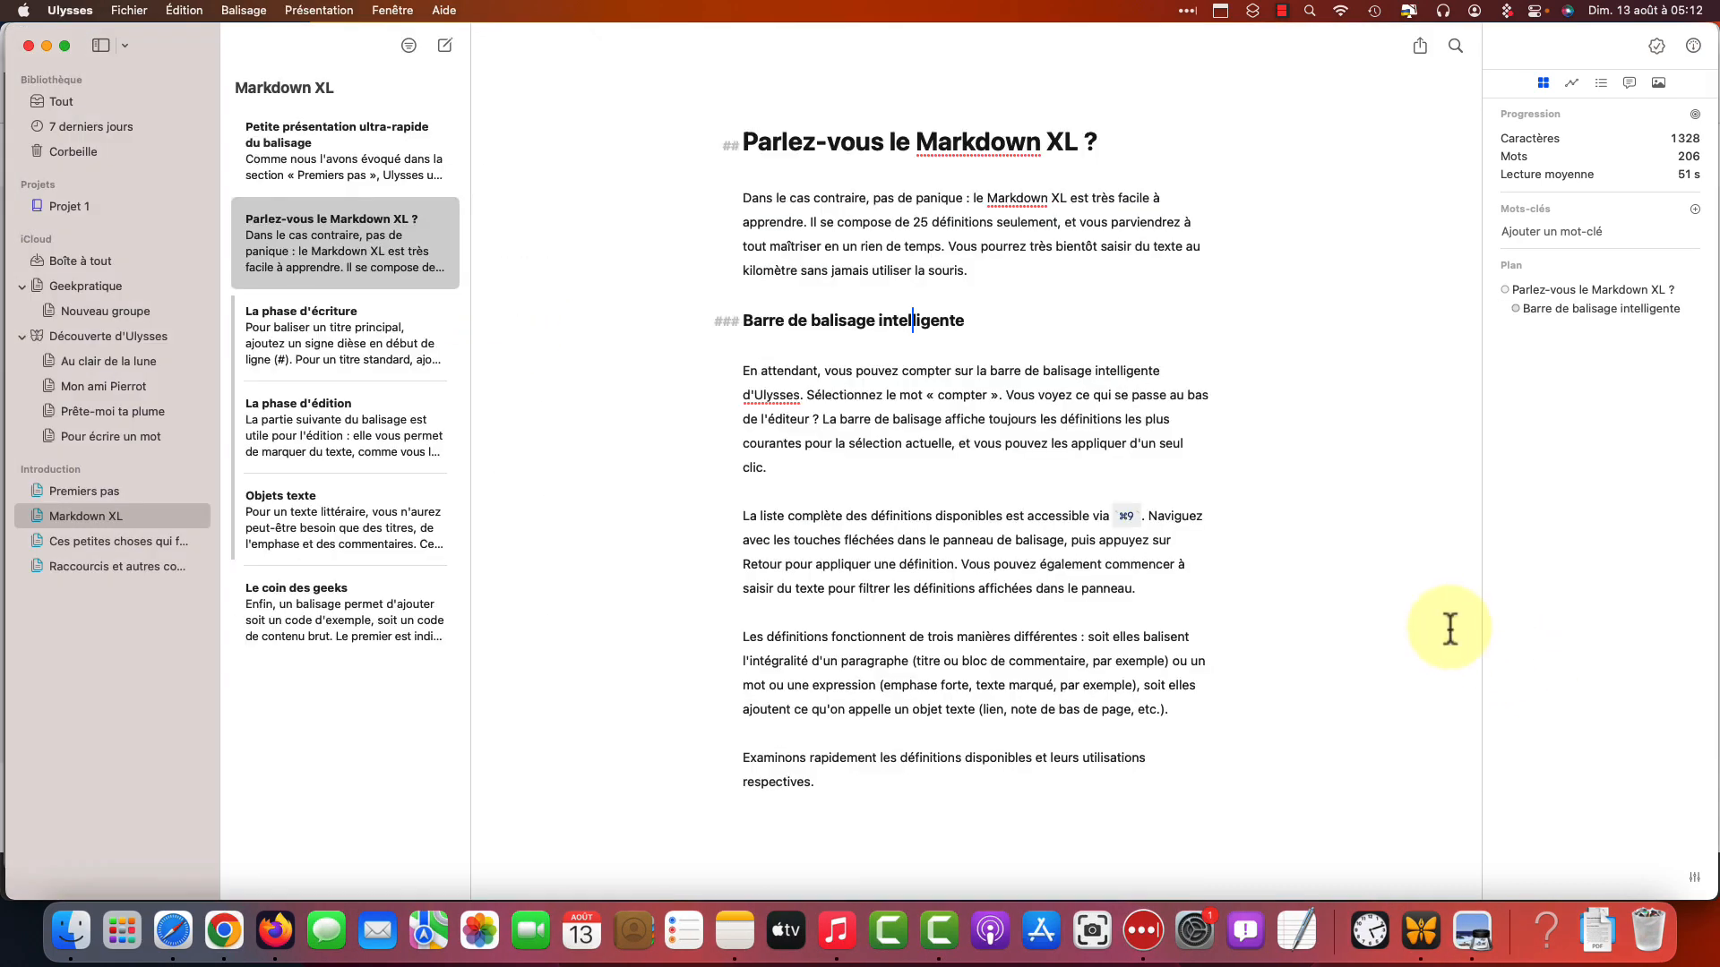
Open the export preview of the "Parlez-vous le Markdown XL ?" sheet and switch its format from PDF to HTML
{"action": "left_click", "coordinate": [1420, 44]}
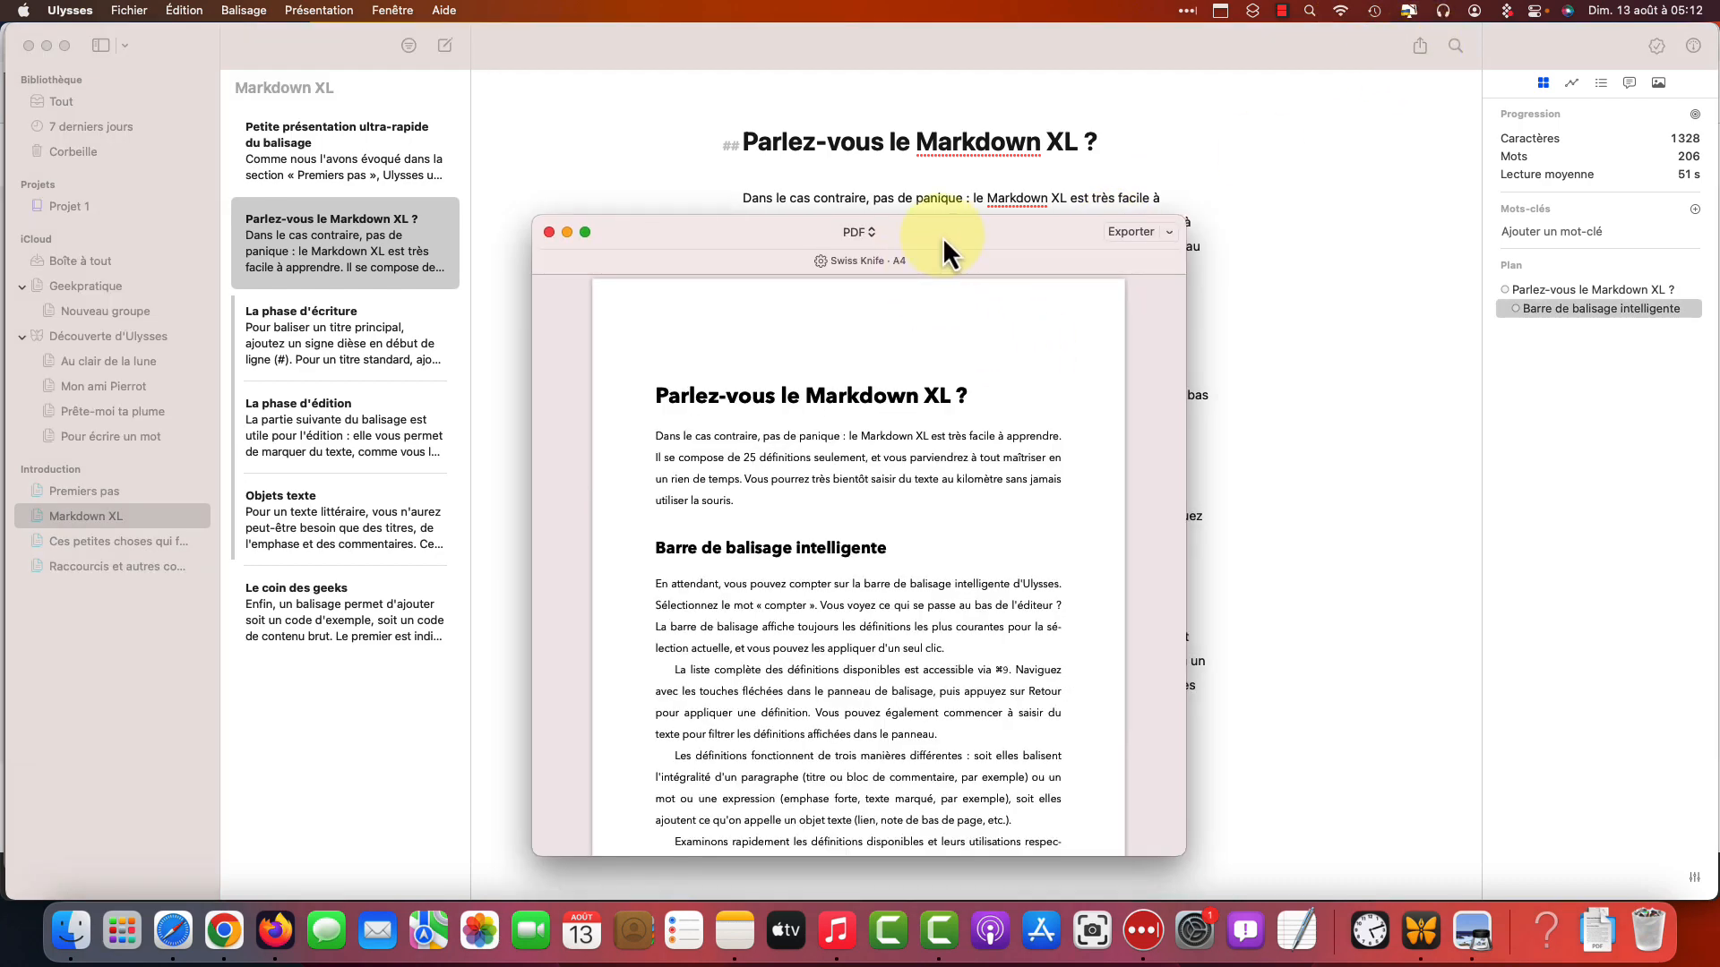
{"action": "left_click_drag", "start_coordinate": [942, 236], "coordinate": [938, 158]}
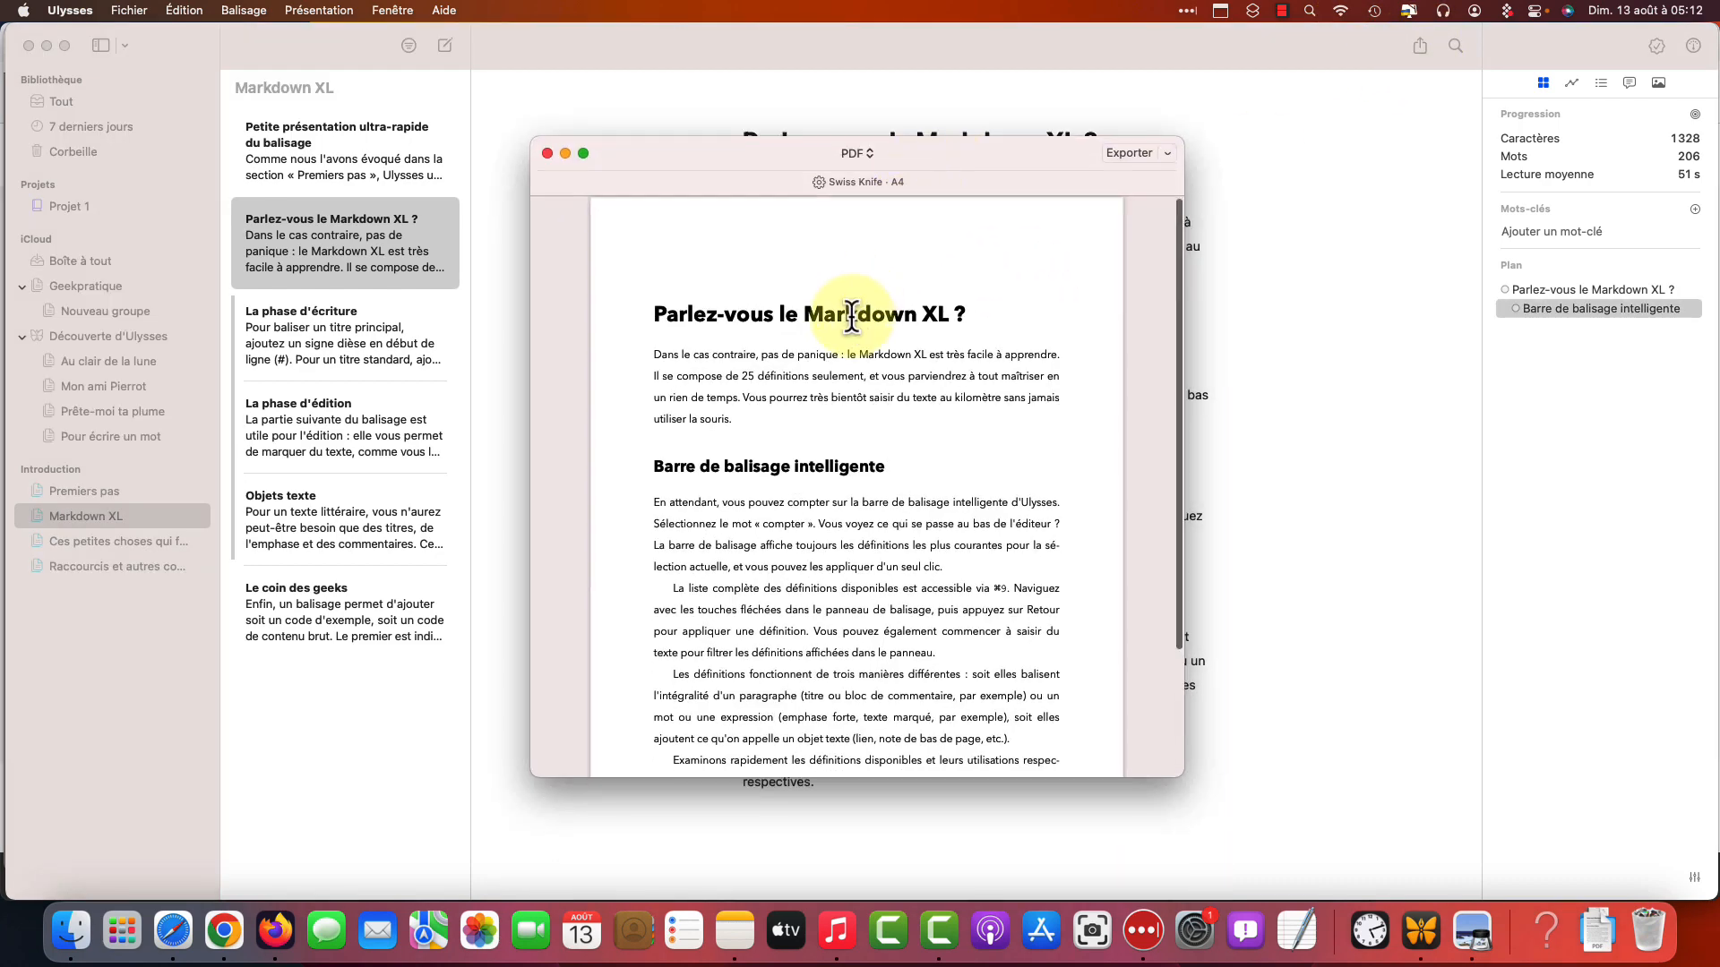
{"action": "scroll", "coordinate": [852, 316], "scroll_direction": "down", "scroll_amount": 5}
{"action": "scroll", "coordinate": [849, 323], "scroll_direction": "up", "scroll_amount": 5}
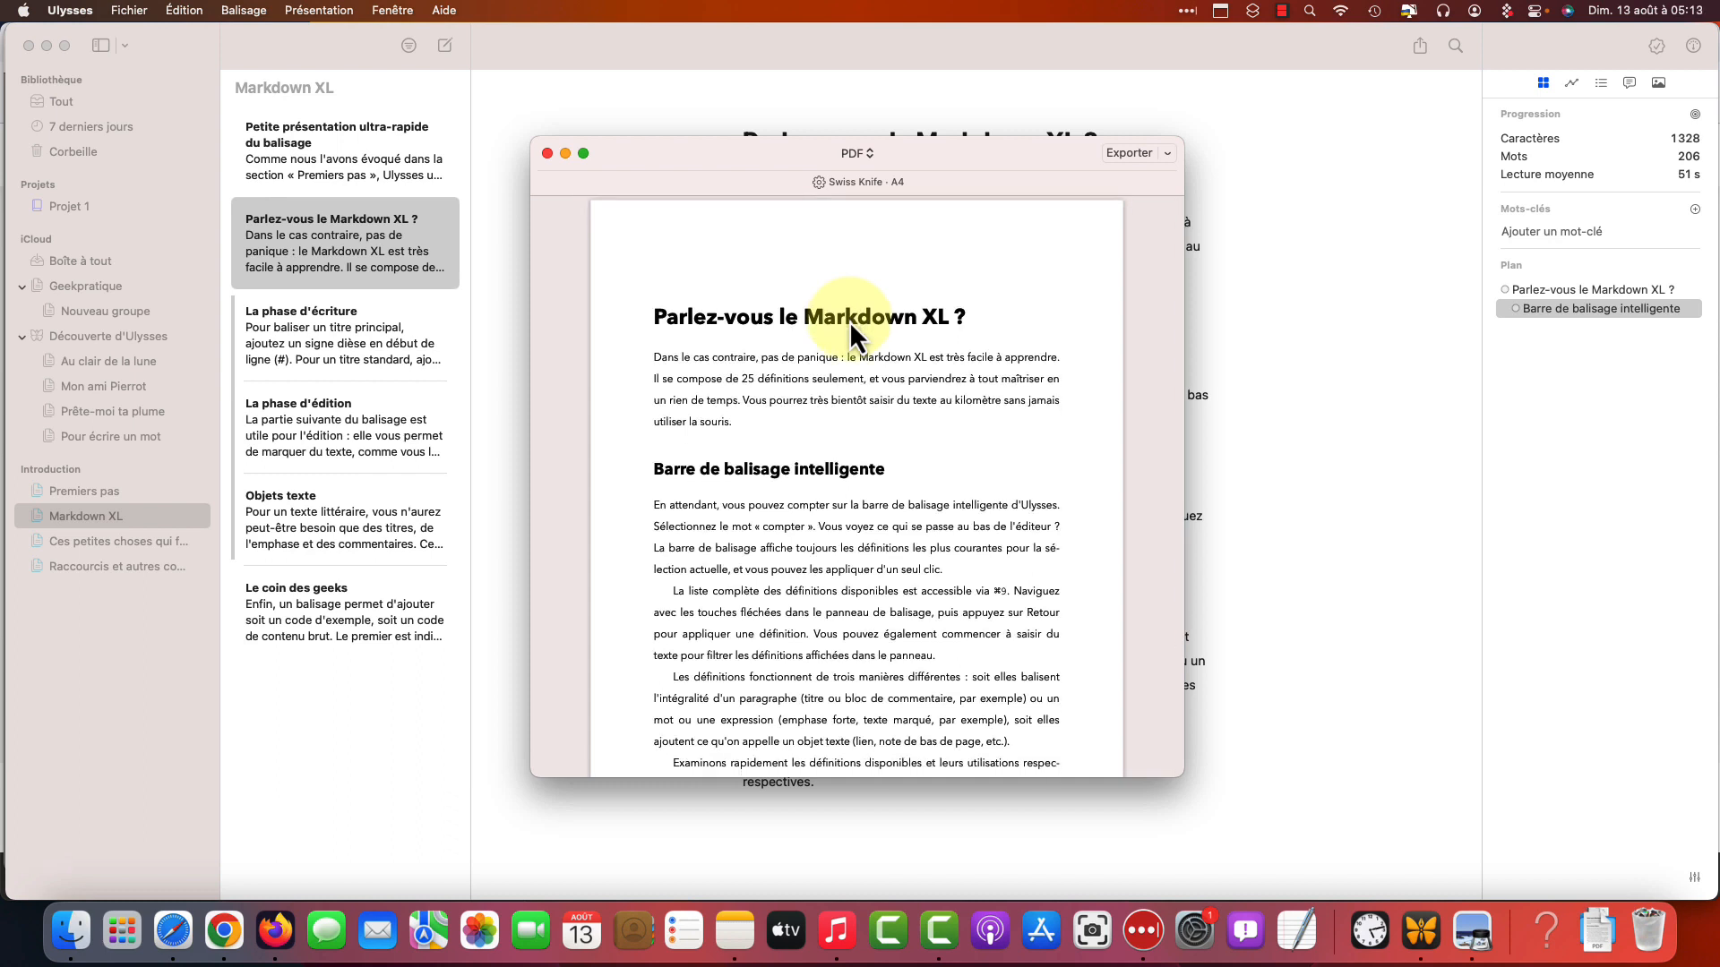
{"action": "left_click", "coordinate": [867, 151]}
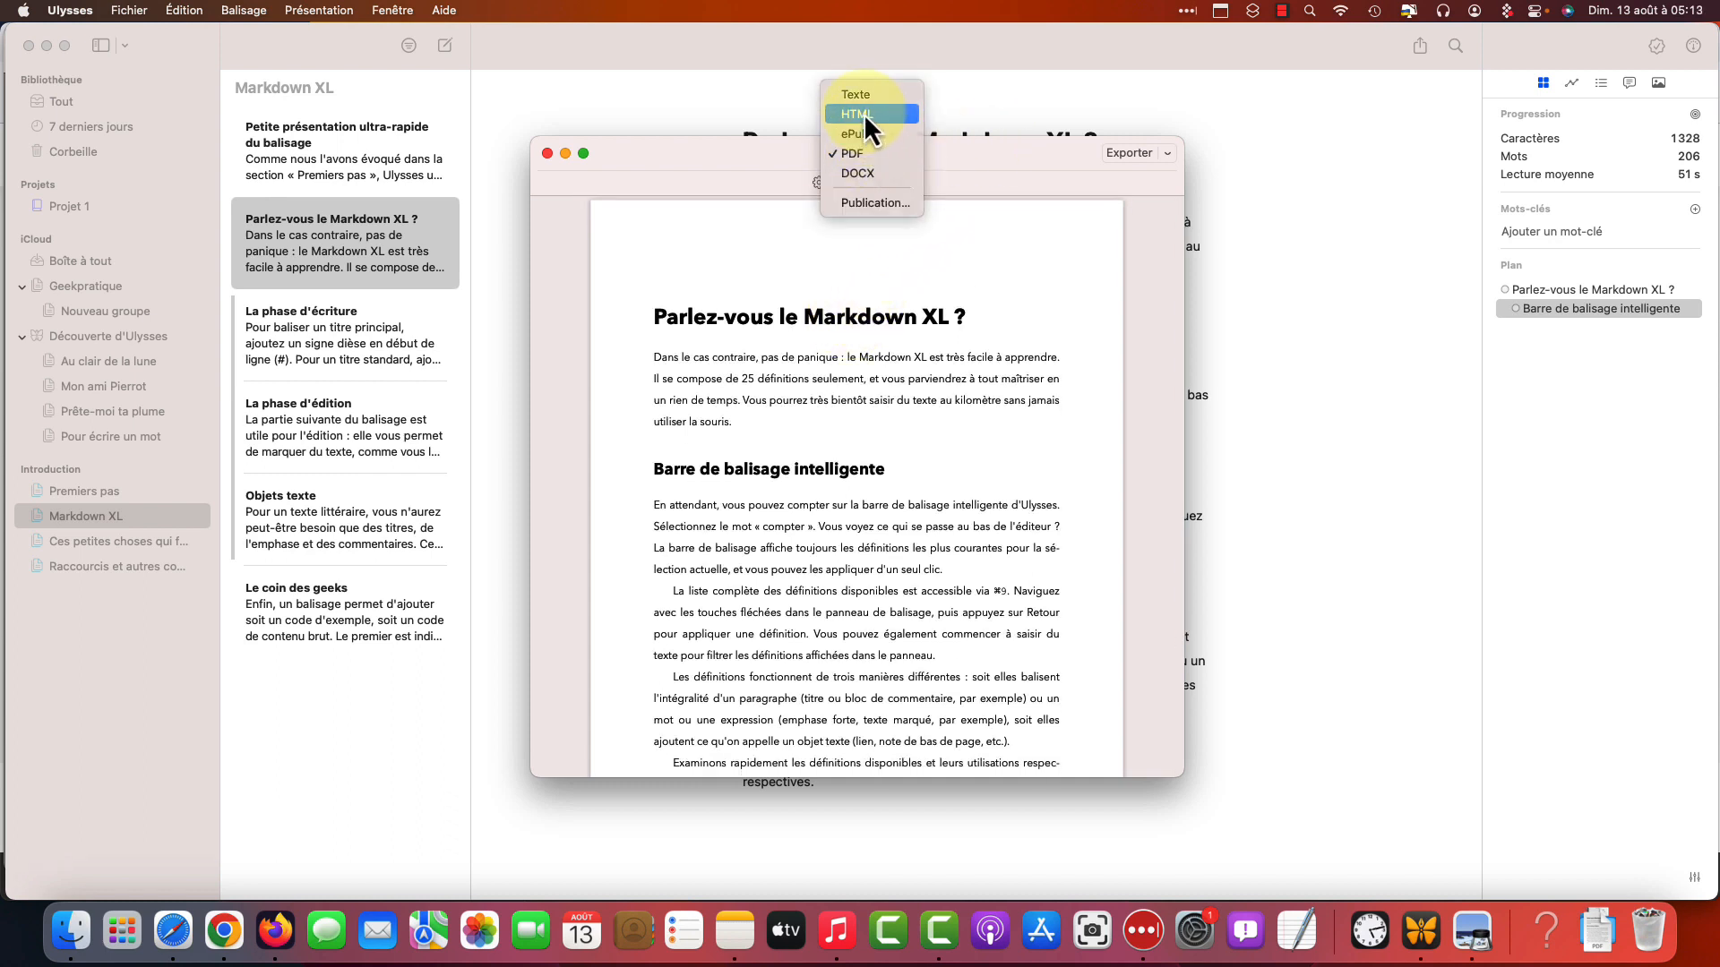
{"action": "left_click", "coordinate": [863, 113]}
{"action": "scroll", "coordinate": [829, 324], "scroll_direction": "down", "scroll_amount": 2}
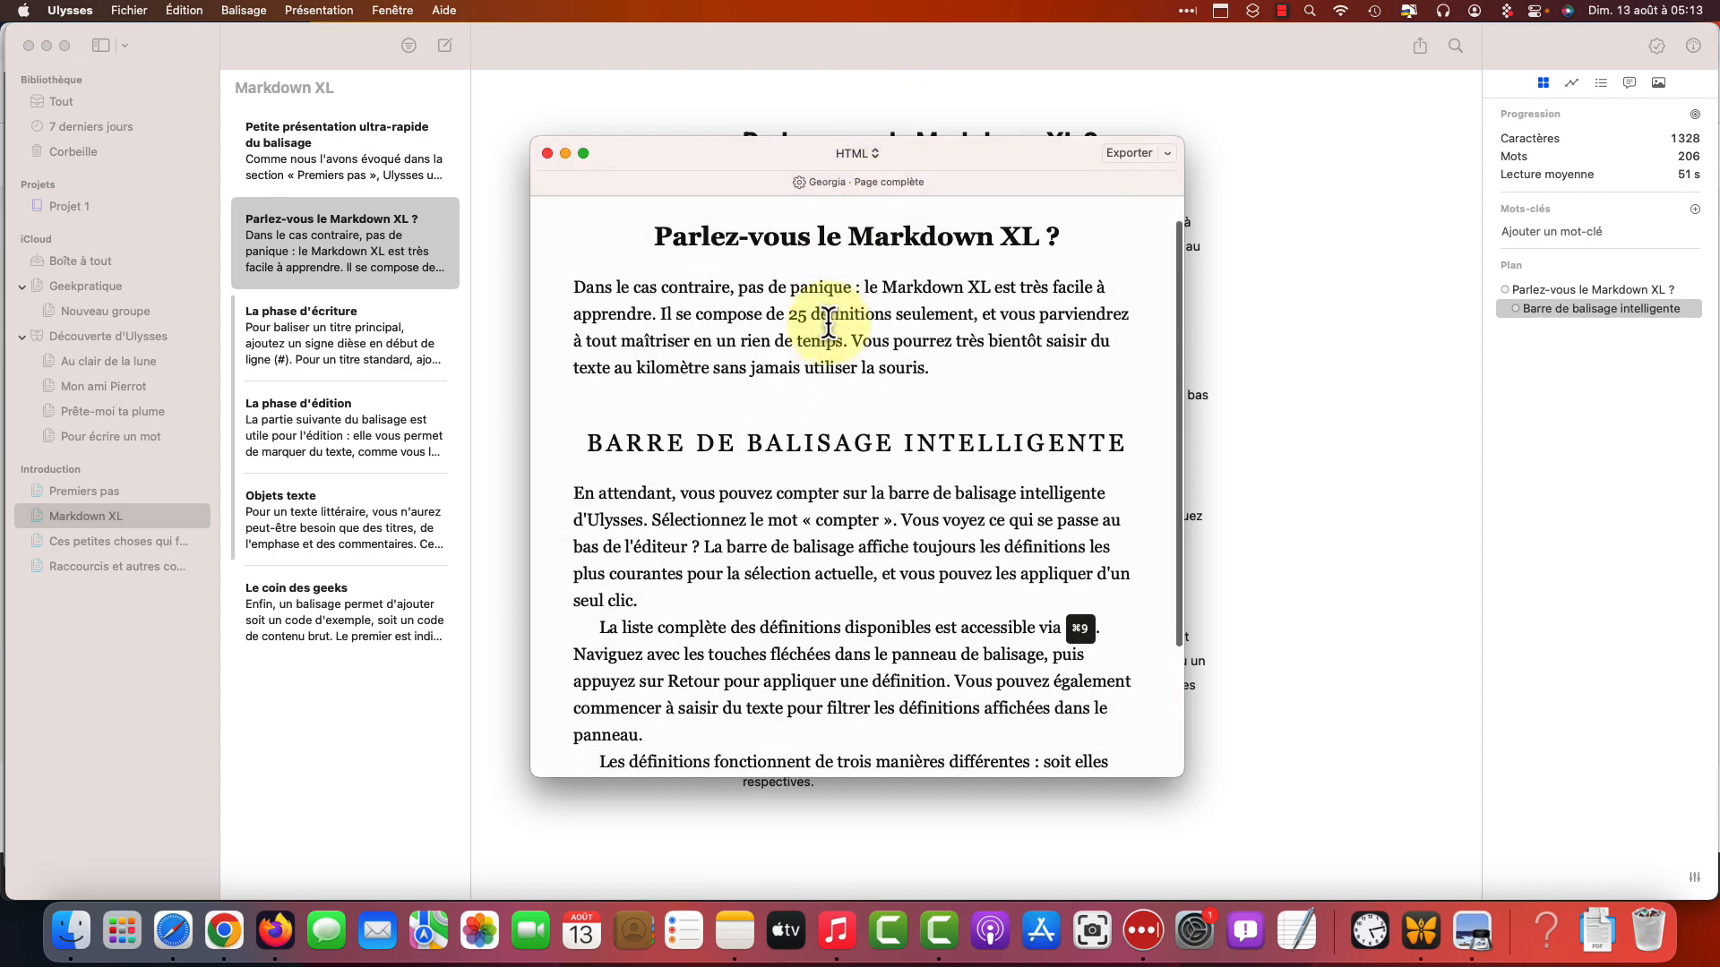
Look through the HTML preview of the sheet and export it to the Téléchargements folder
{"action": "scroll", "coordinate": [829, 325], "scroll_direction": "down", "scroll_amount": 4}
{"action": "scroll", "coordinate": [826, 323], "scroll_direction": "up", "scroll_amount": 5}
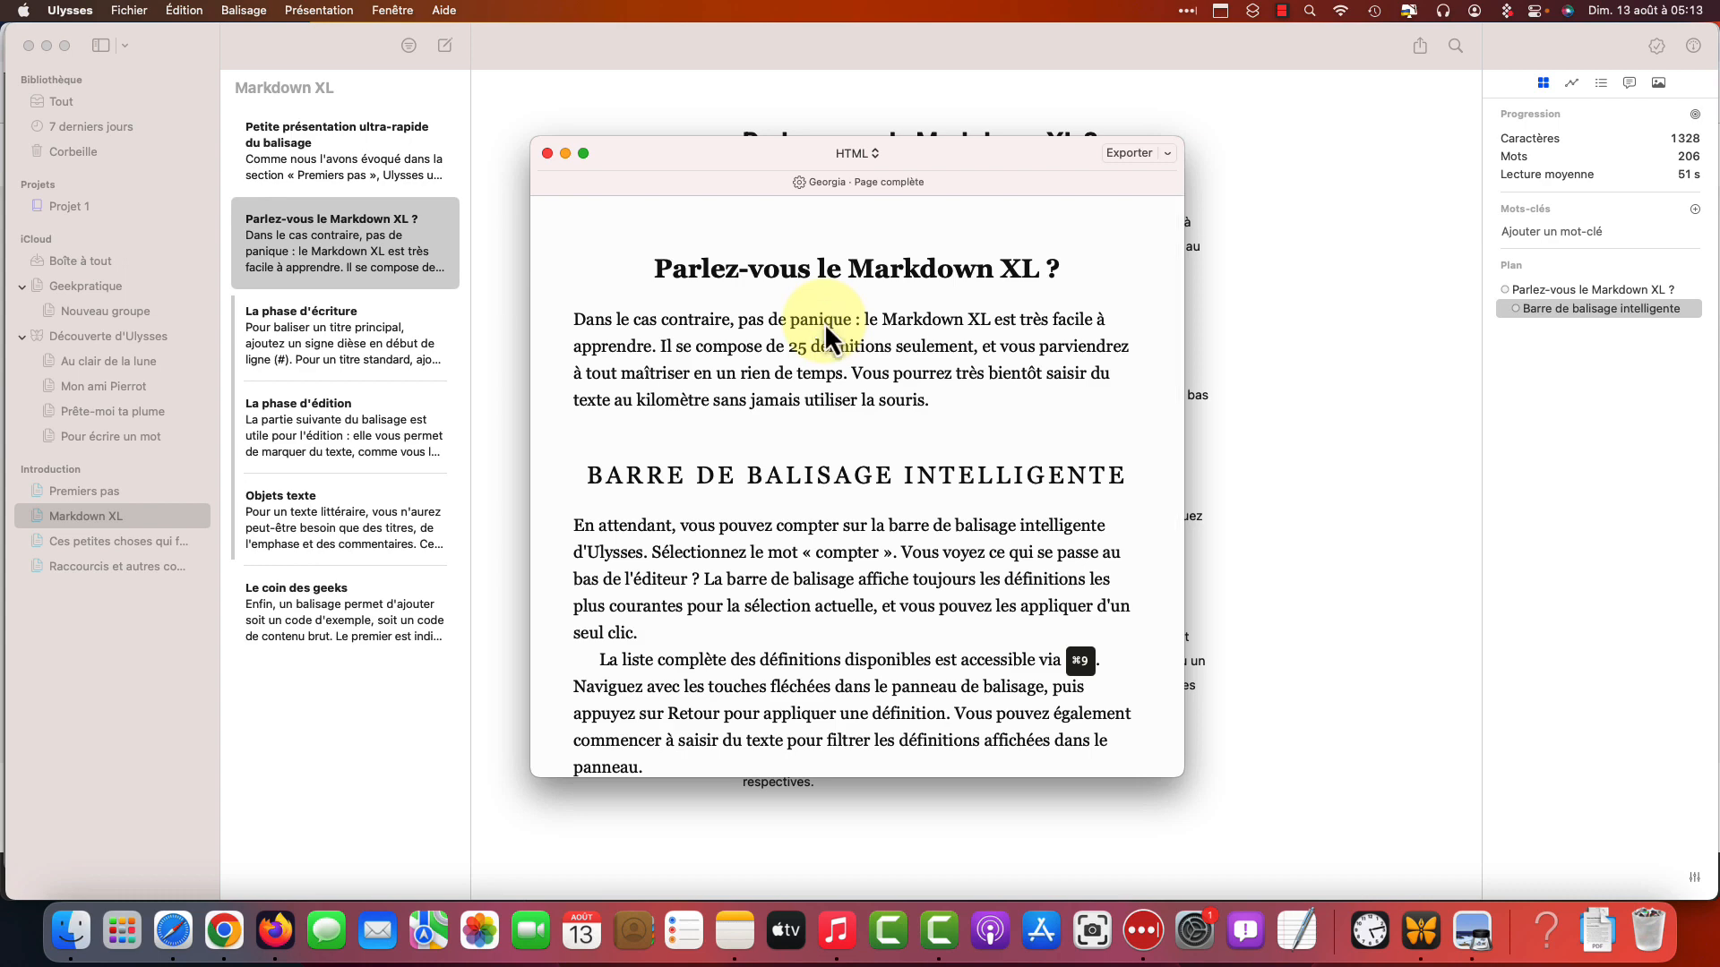
{"action": "scroll", "coordinate": [866, 434], "scroll_direction": "down", "scroll_amount": 4}
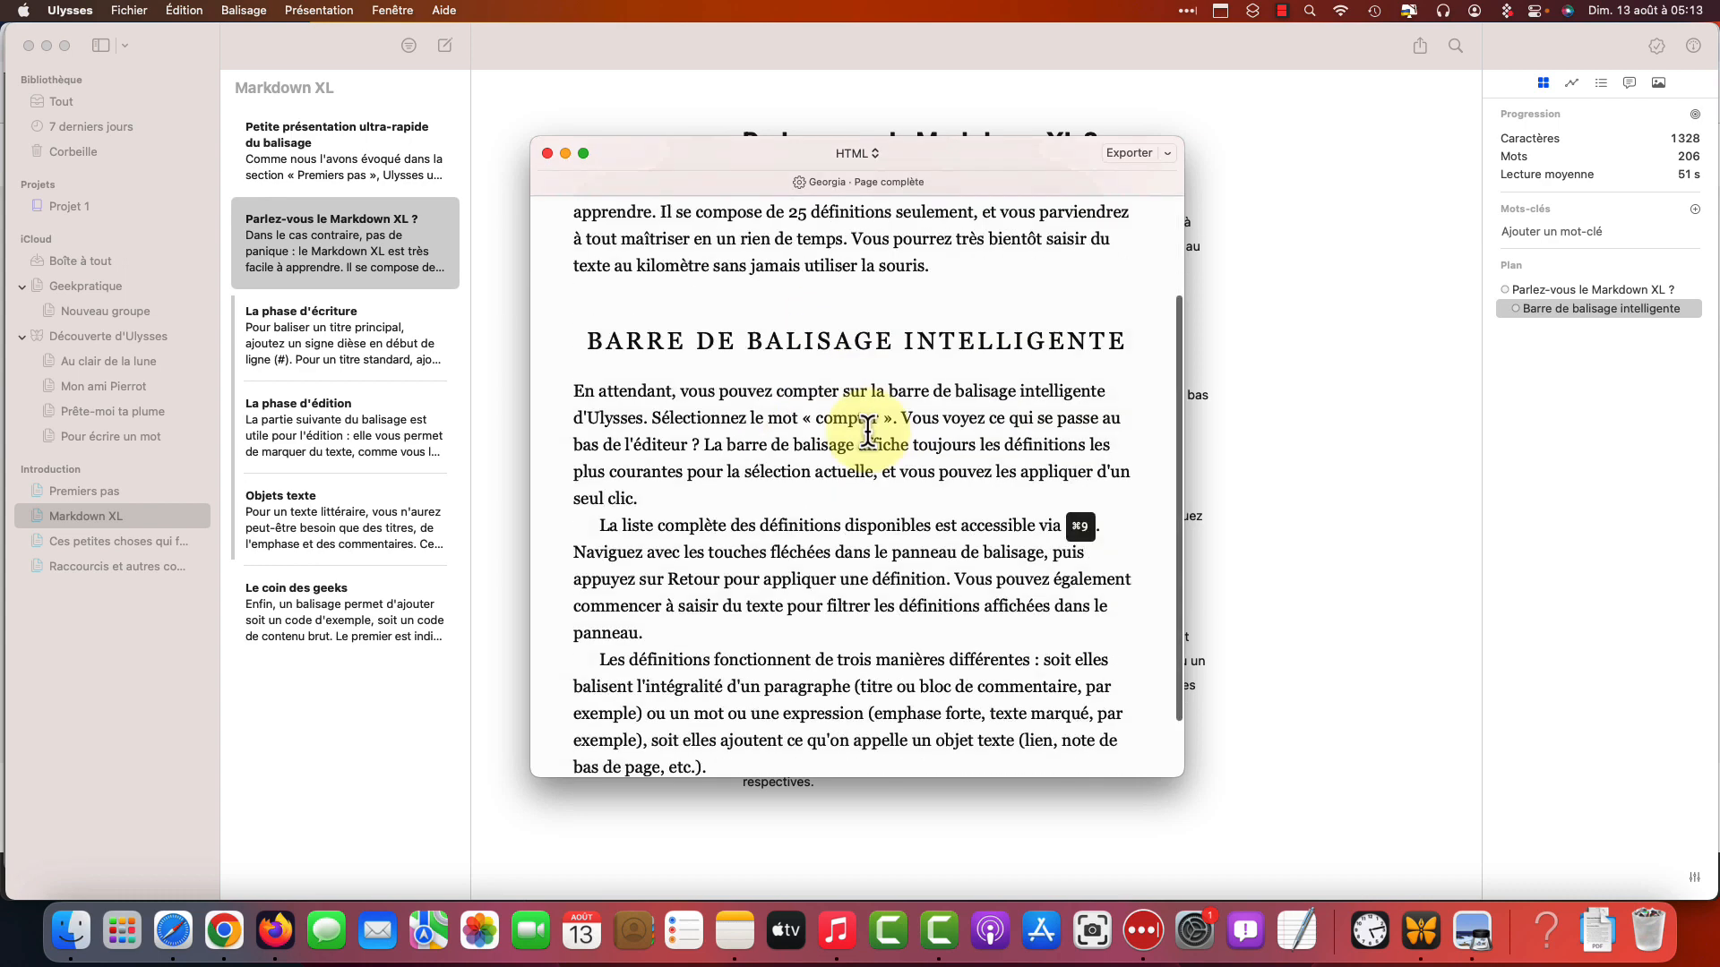
{"action": "scroll", "coordinate": [863, 435], "scroll_direction": "up", "scroll_amount": 4}
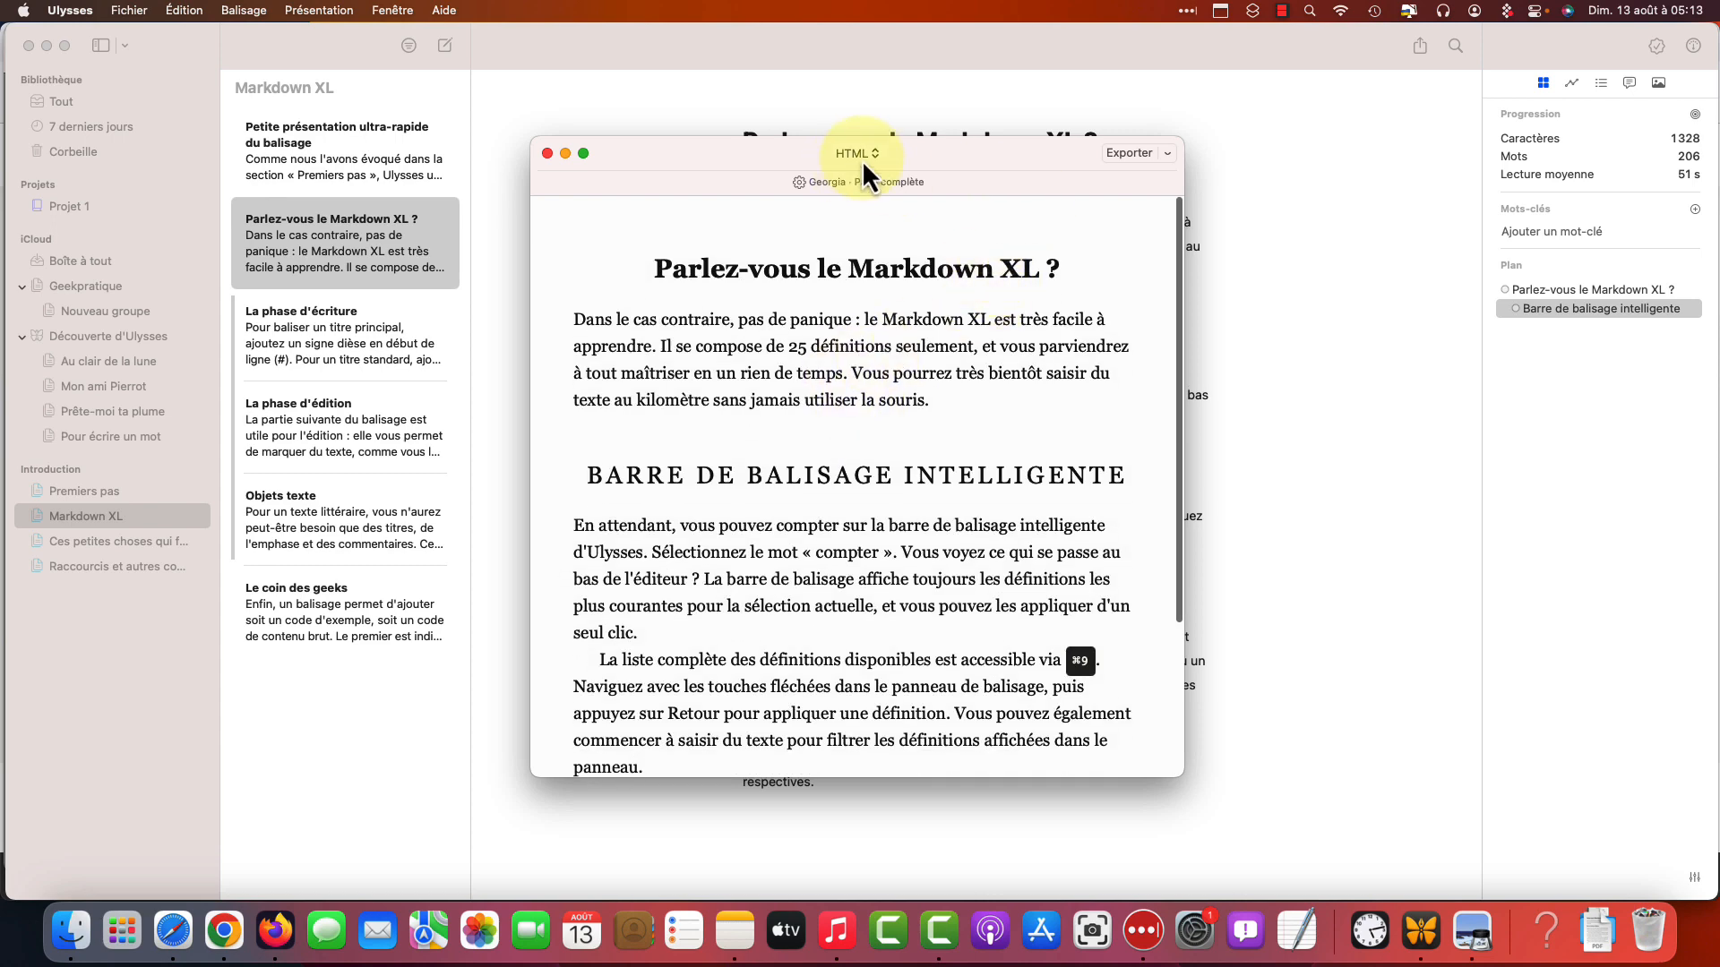
{"action": "left_click", "coordinate": [1130, 154]}
{"action": "left_click", "coordinate": [1141, 628]}
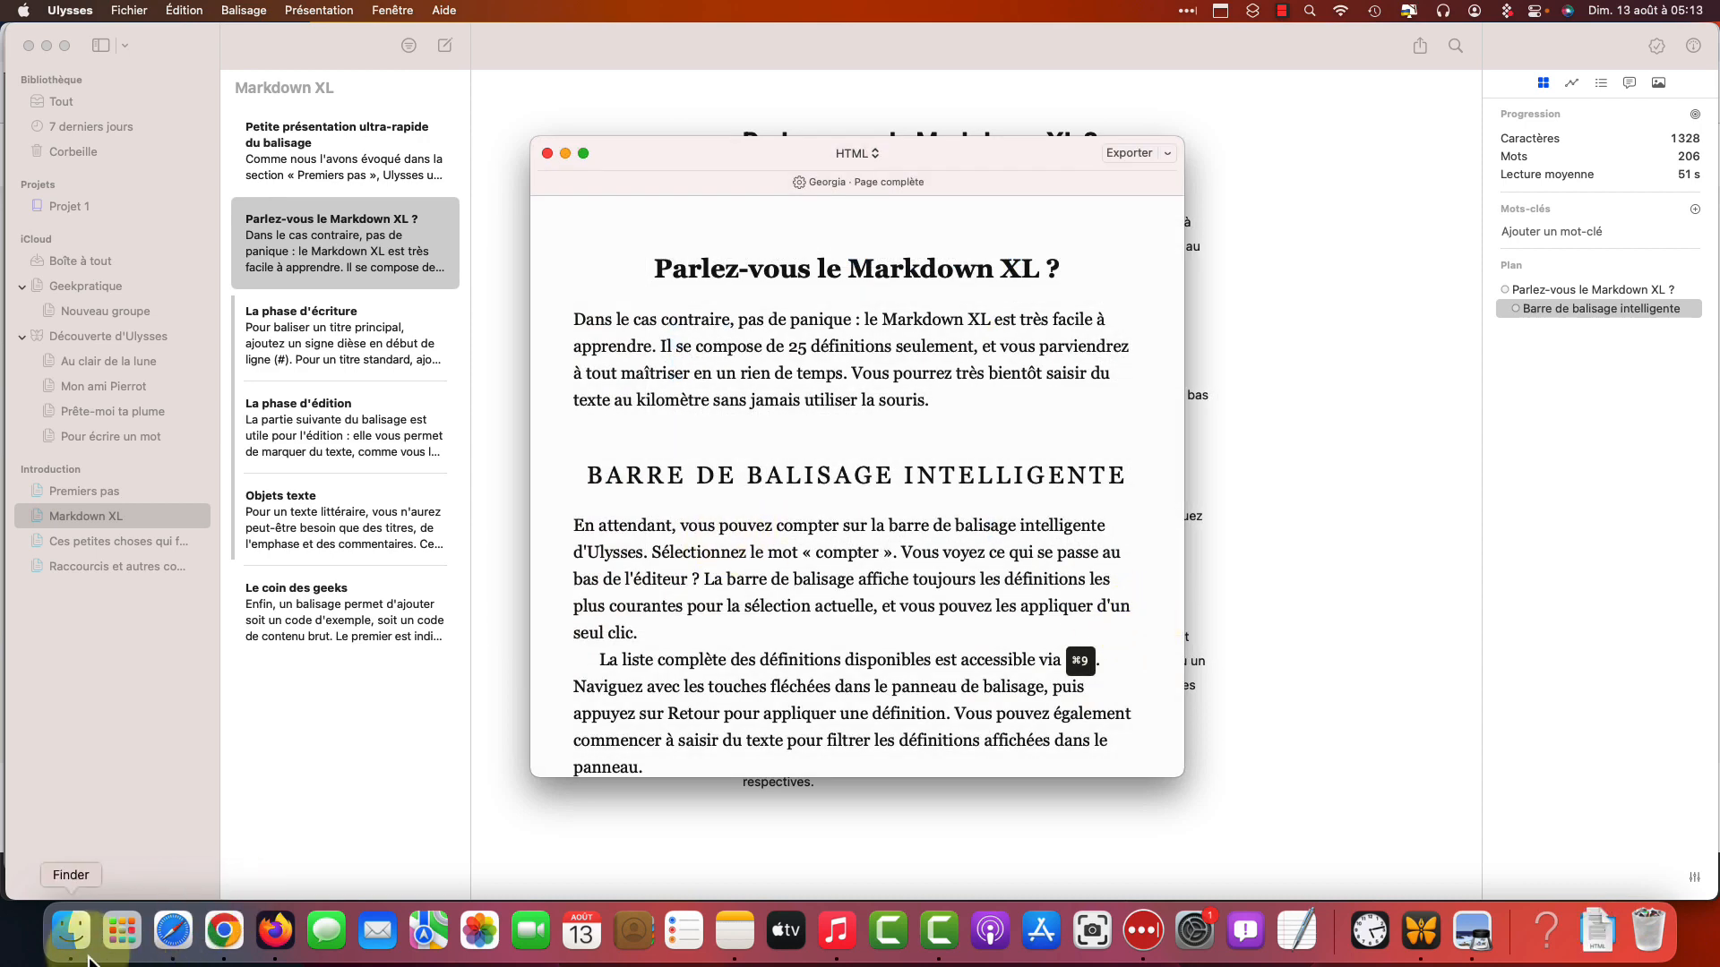
Switch to Finder and expand the exported css folder in Téléchargements to view its contents
{"action": "left_click", "coordinate": [71, 929]}
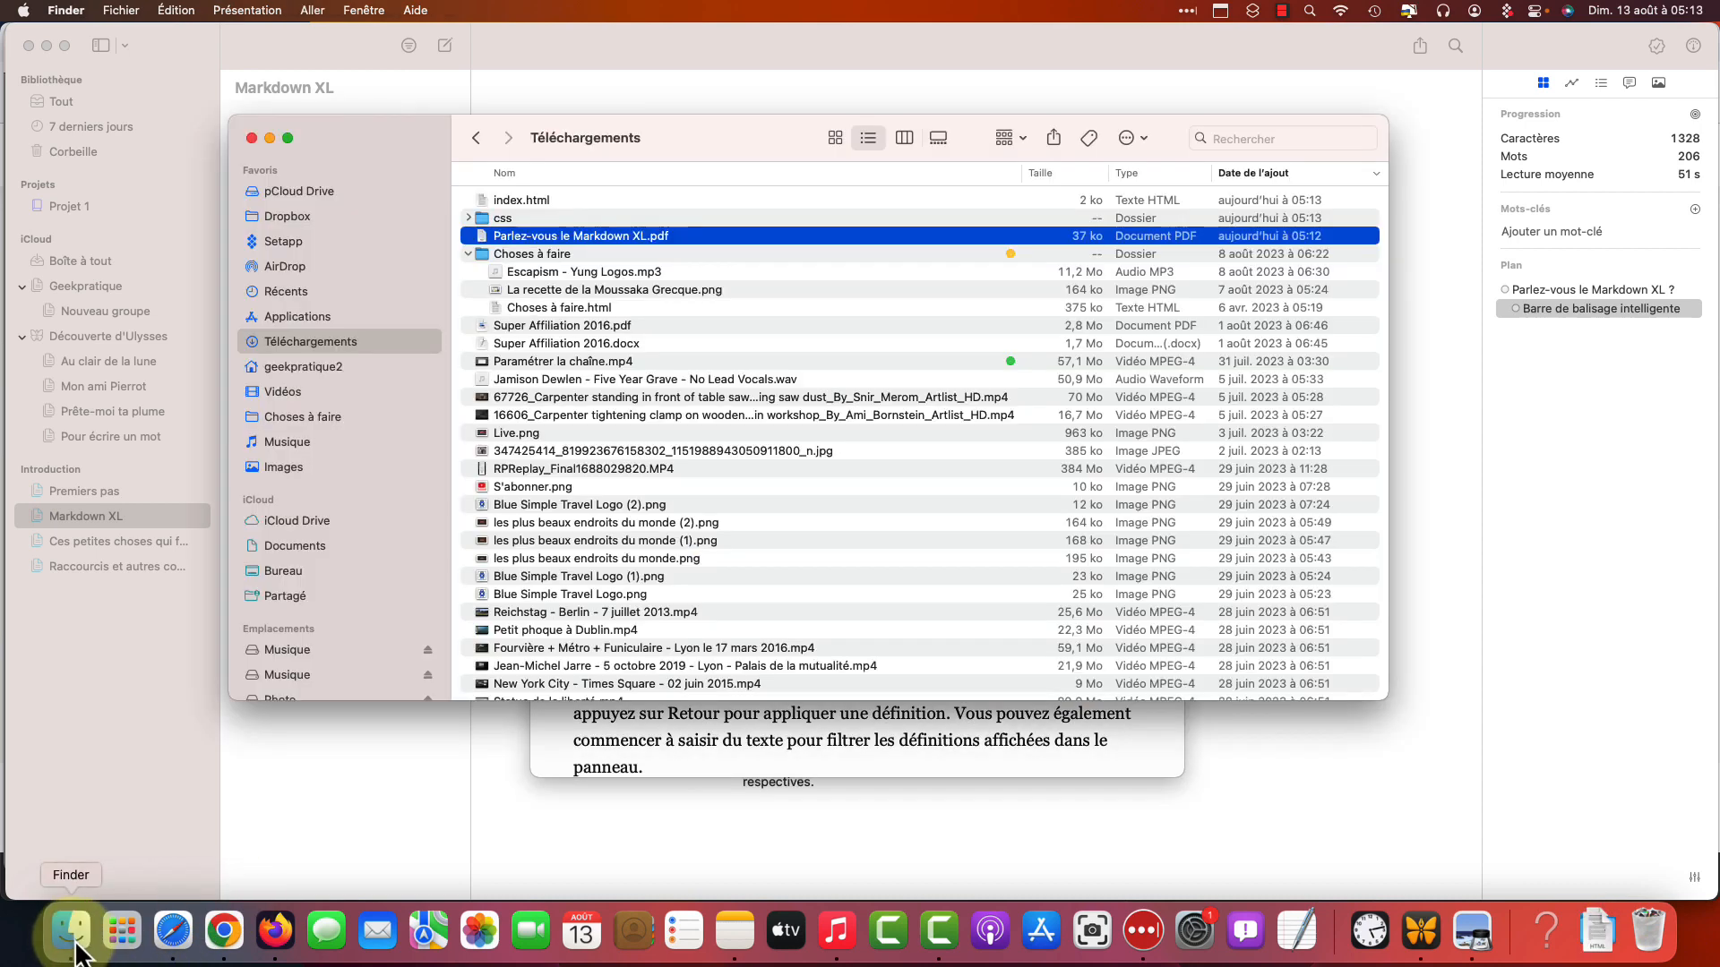
{"action": "left_click", "coordinate": [569, 200]}
{"action": "left_click", "coordinate": [488, 218]}
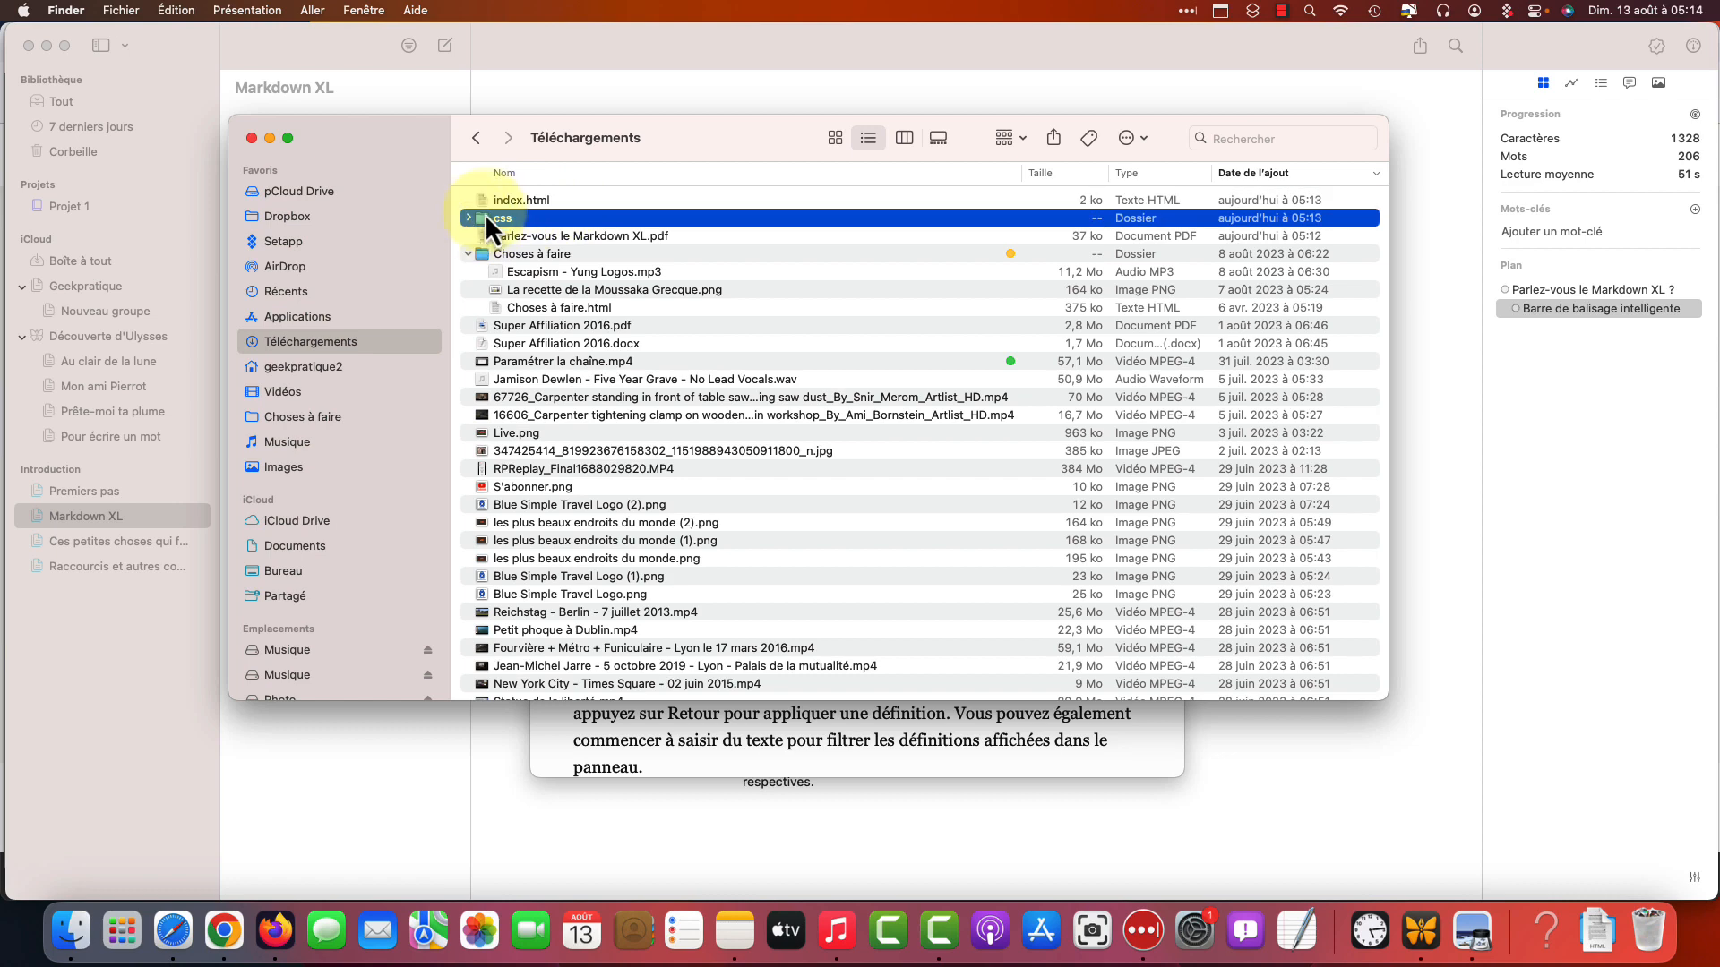
{"action": "left_click", "coordinate": [468, 220]}
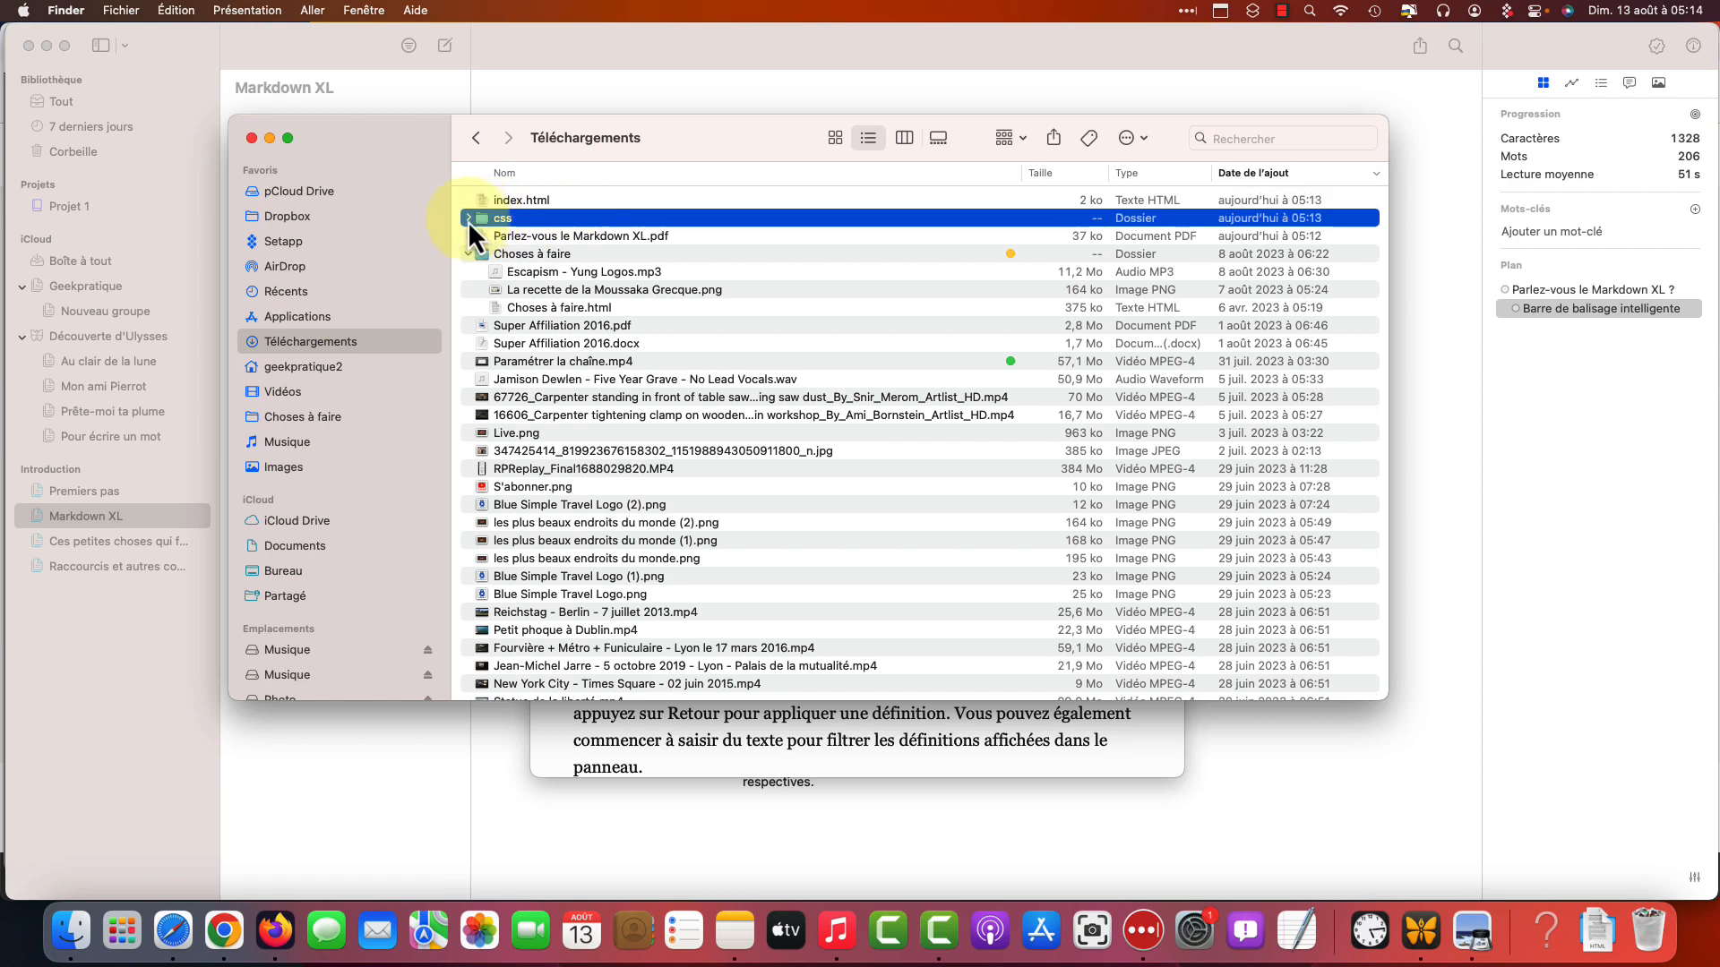
Open the exported index.html in Safari, view the page and return to Ulysses
{"action": "left_click", "coordinate": [550, 199]}
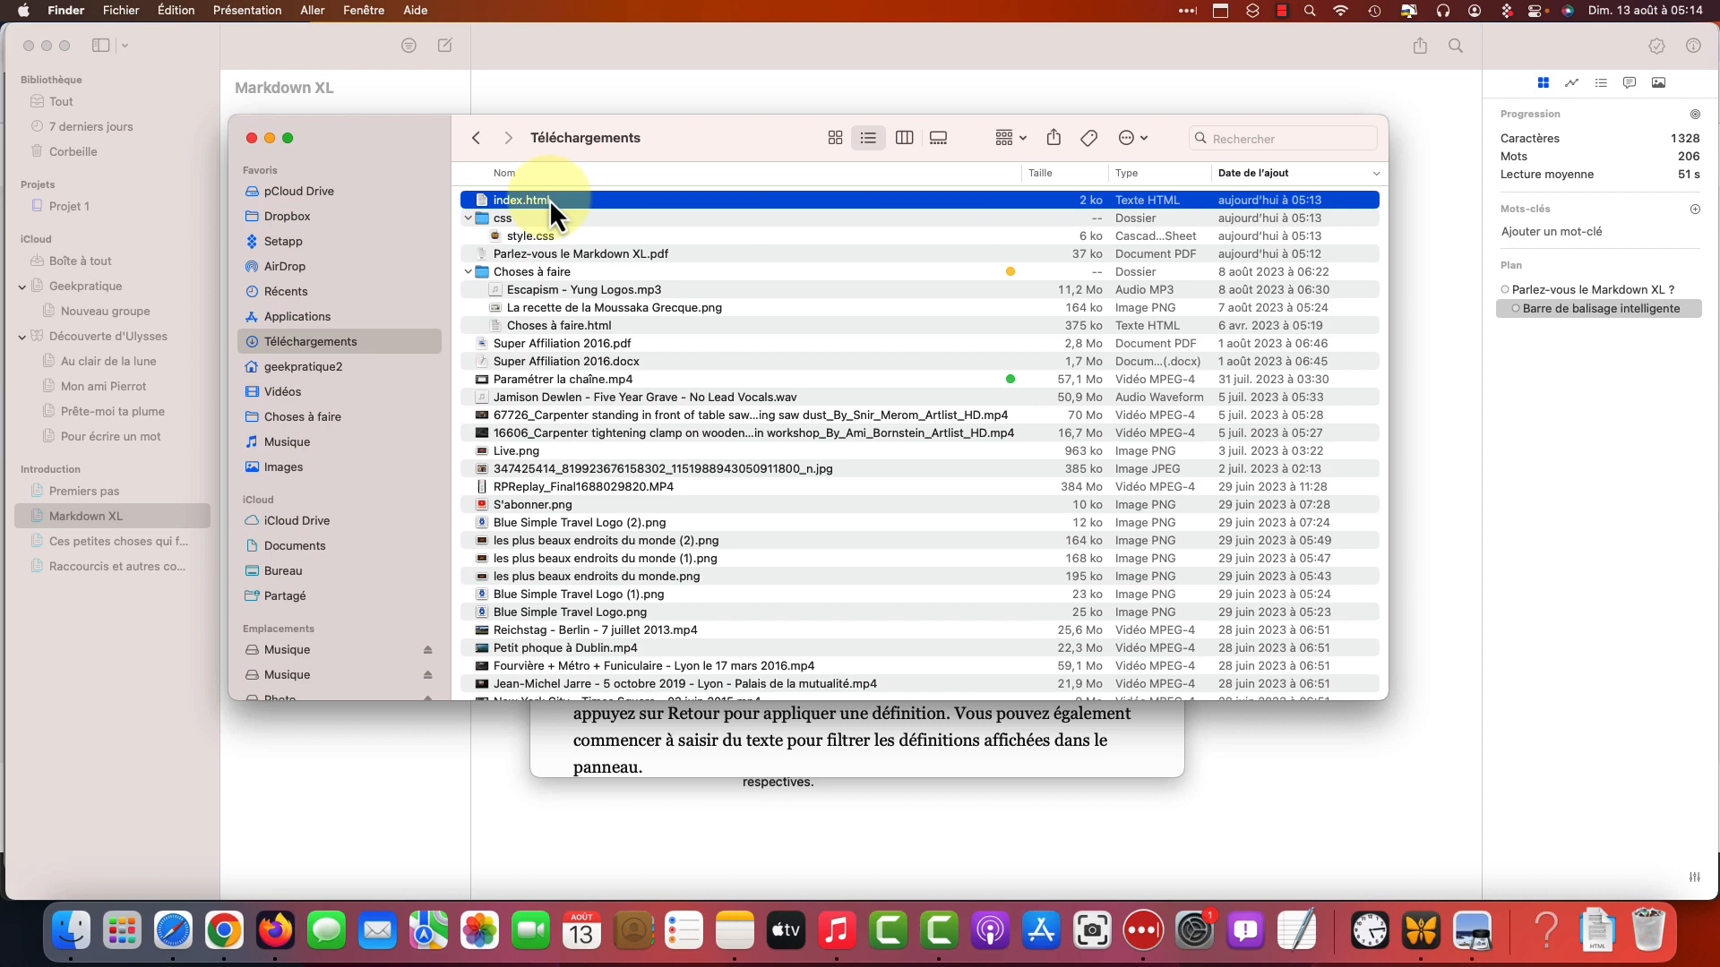
{"action": "double_click", "coordinate": [544, 201]}
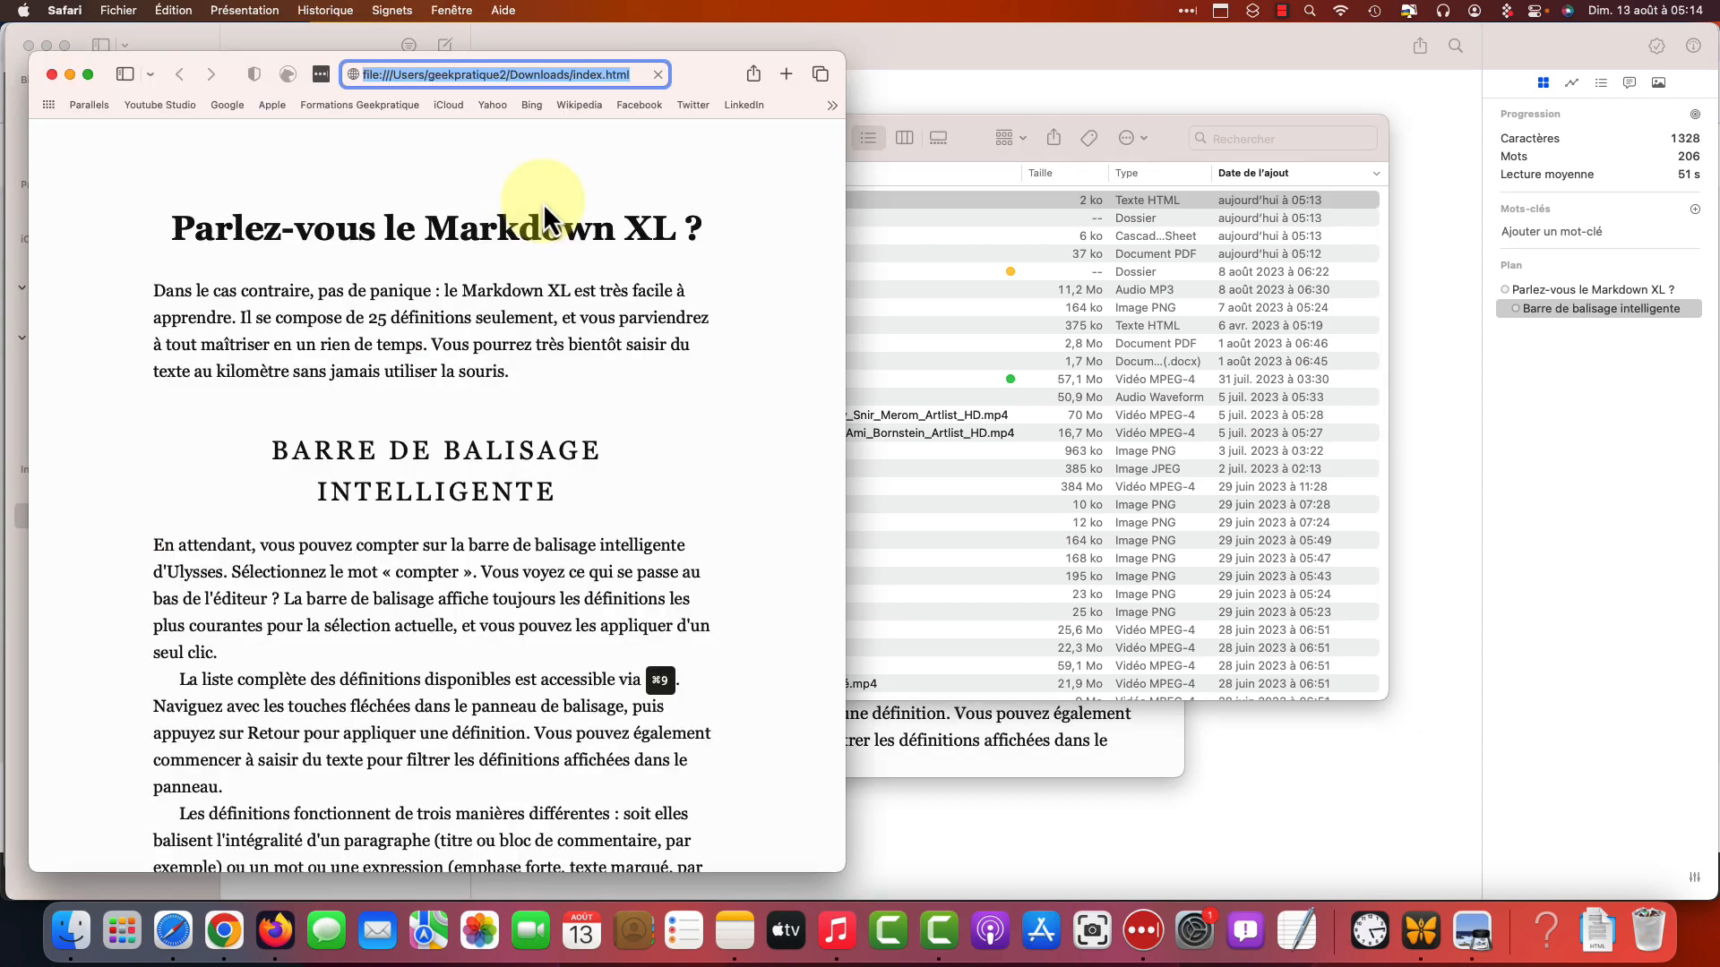
{"action": "scroll", "coordinate": [594, 367], "scroll_direction": "up", "scroll_amount": 5}
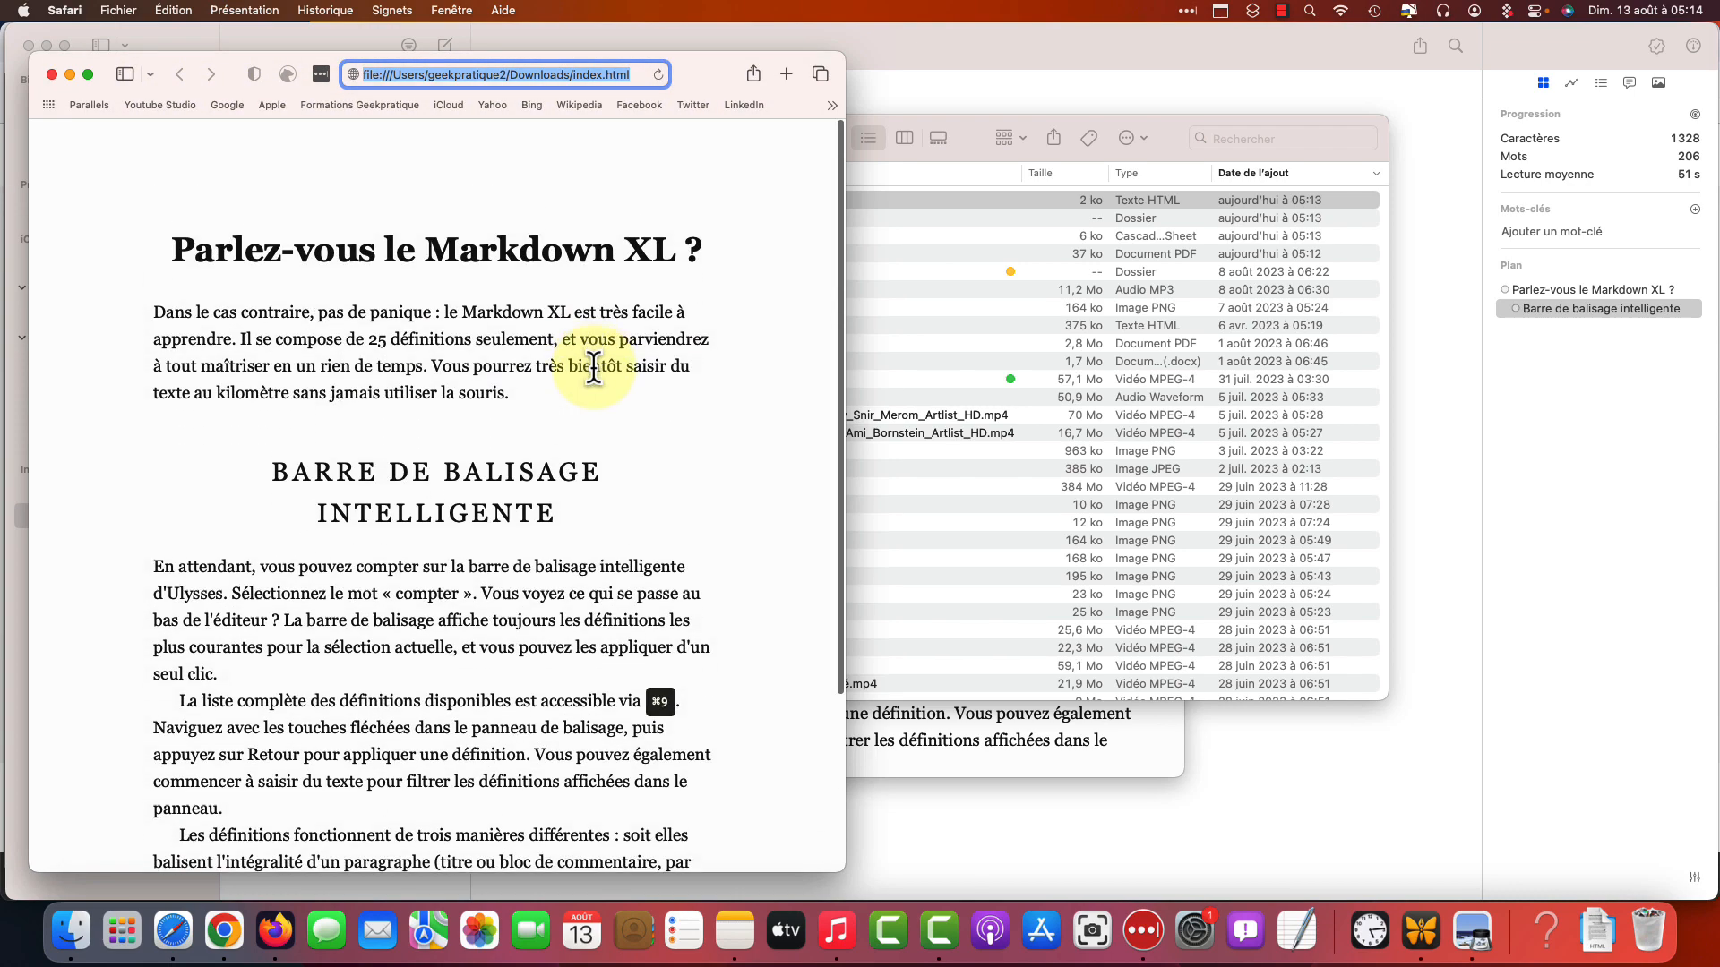
{"action": "left_click", "coordinate": [1029, 423]}
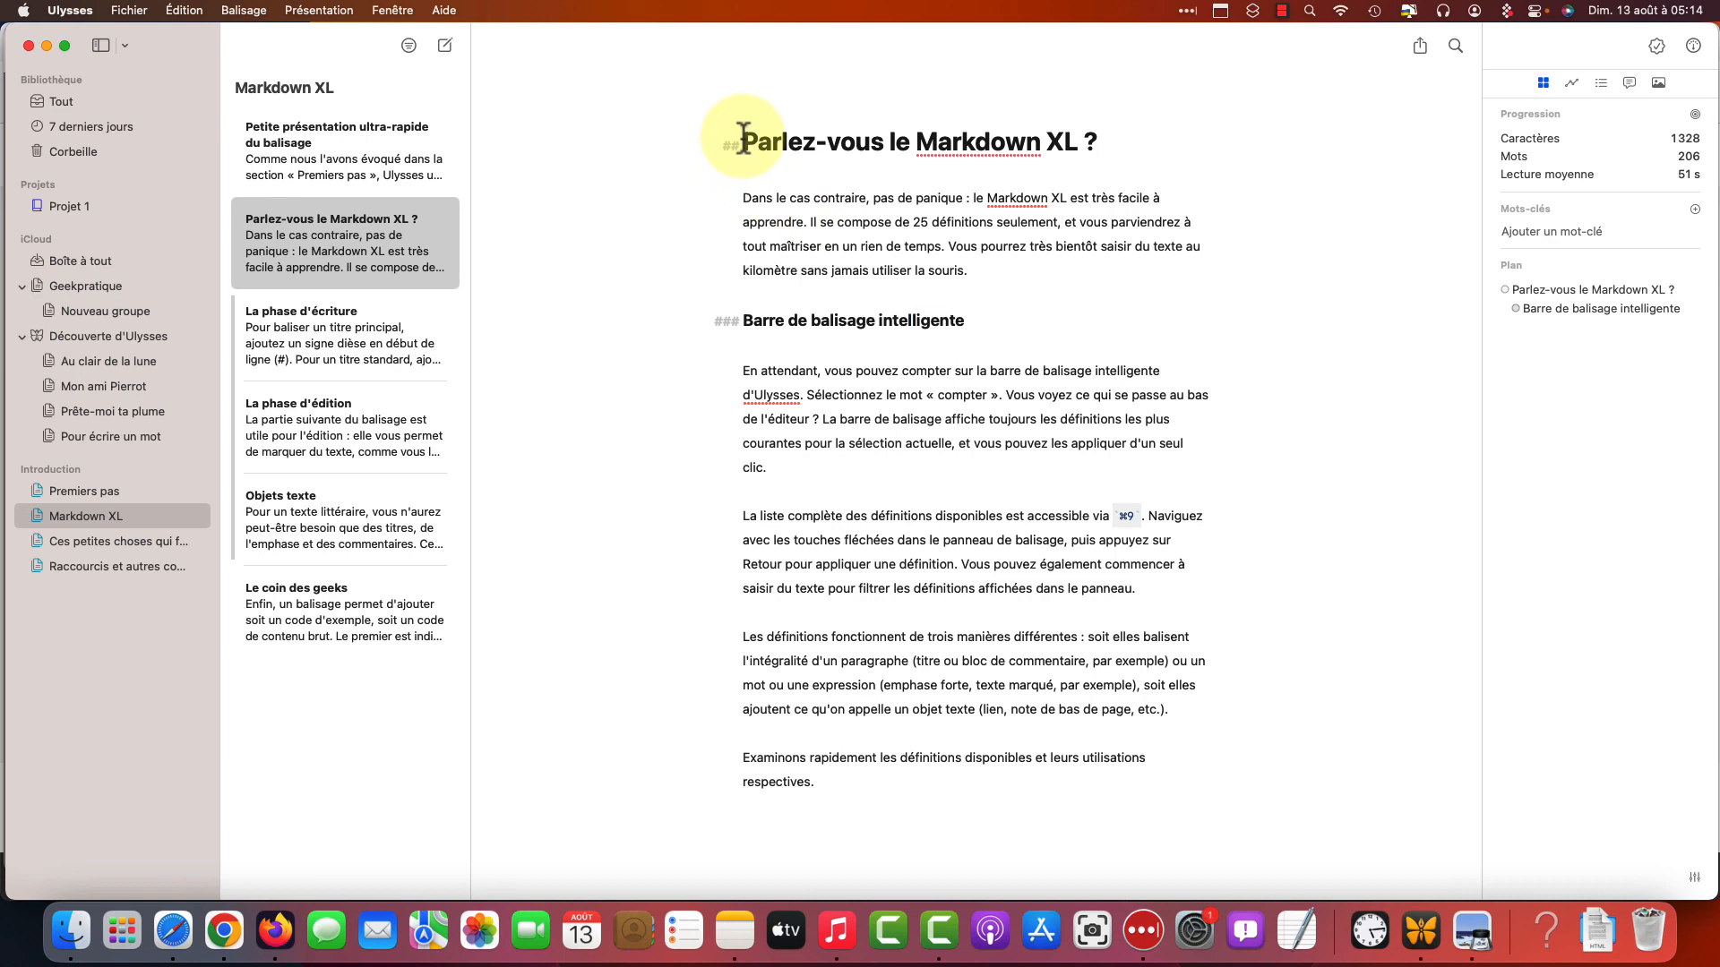
Select the entire text of the "Parlez-vous le Markdown XL ?" sheet and copy it in HTML format
{"action": "left_click_drag", "start_coordinate": [742, 138], "coordinate": [1207, 820]}
{"action": "right_click", "coordinate": [976, 542]}
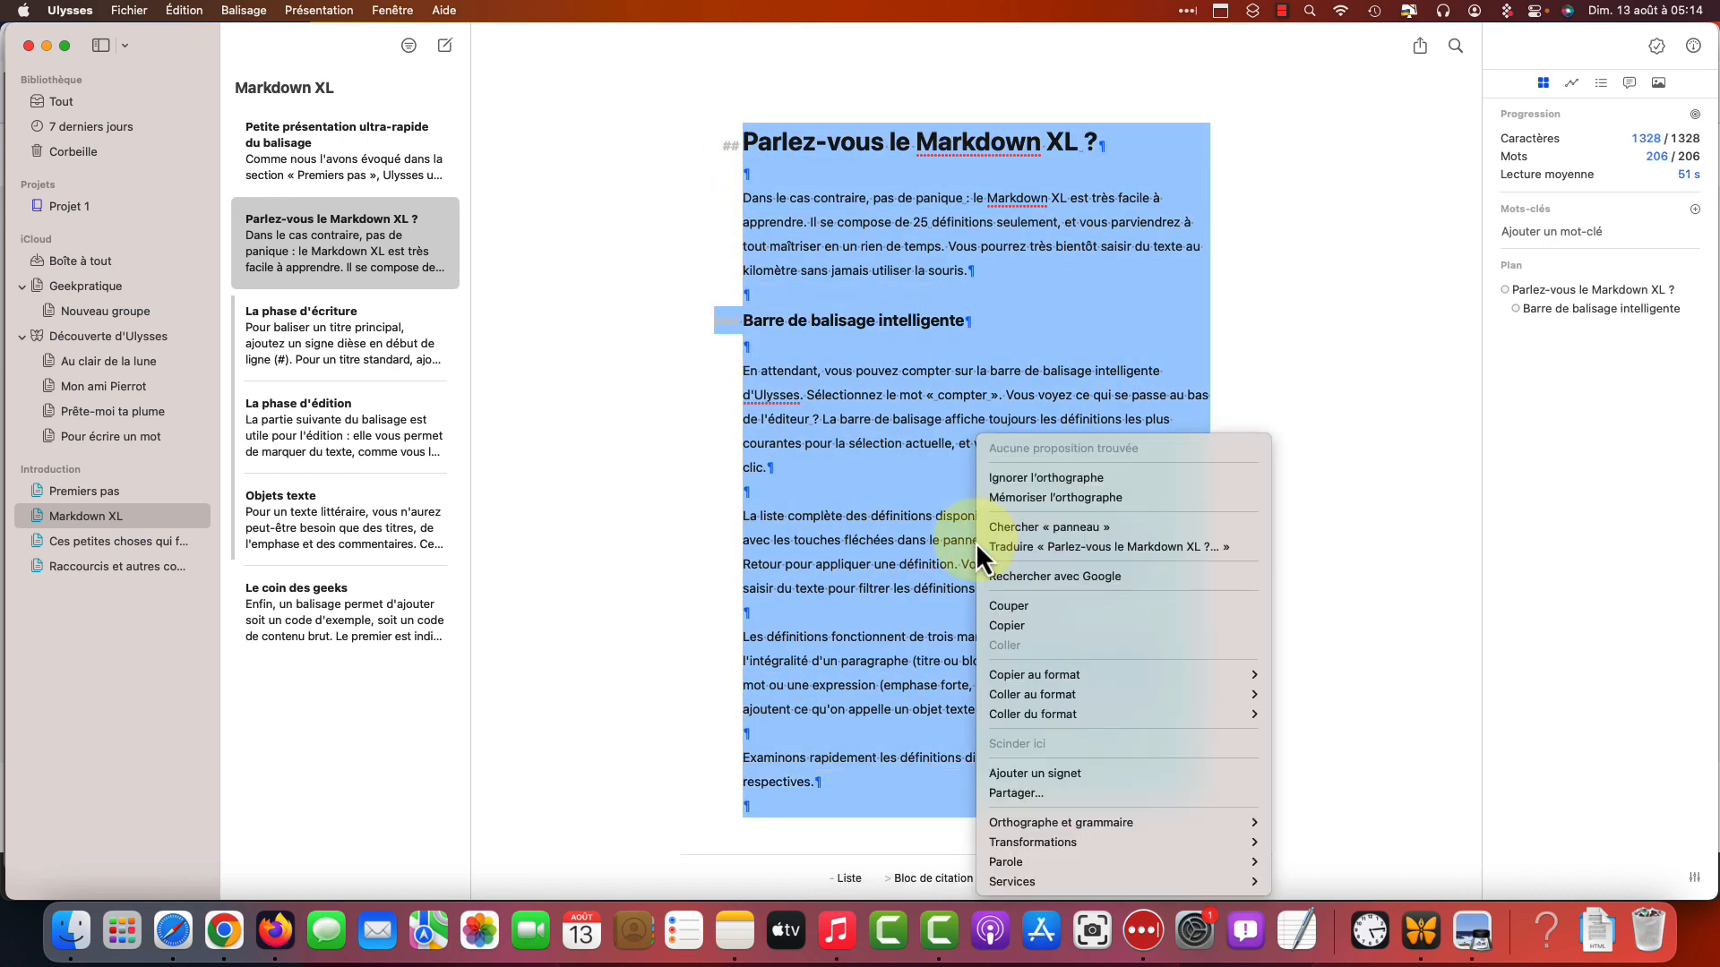
{"action": "mouse_move", "coordinate": [1040, 673]}
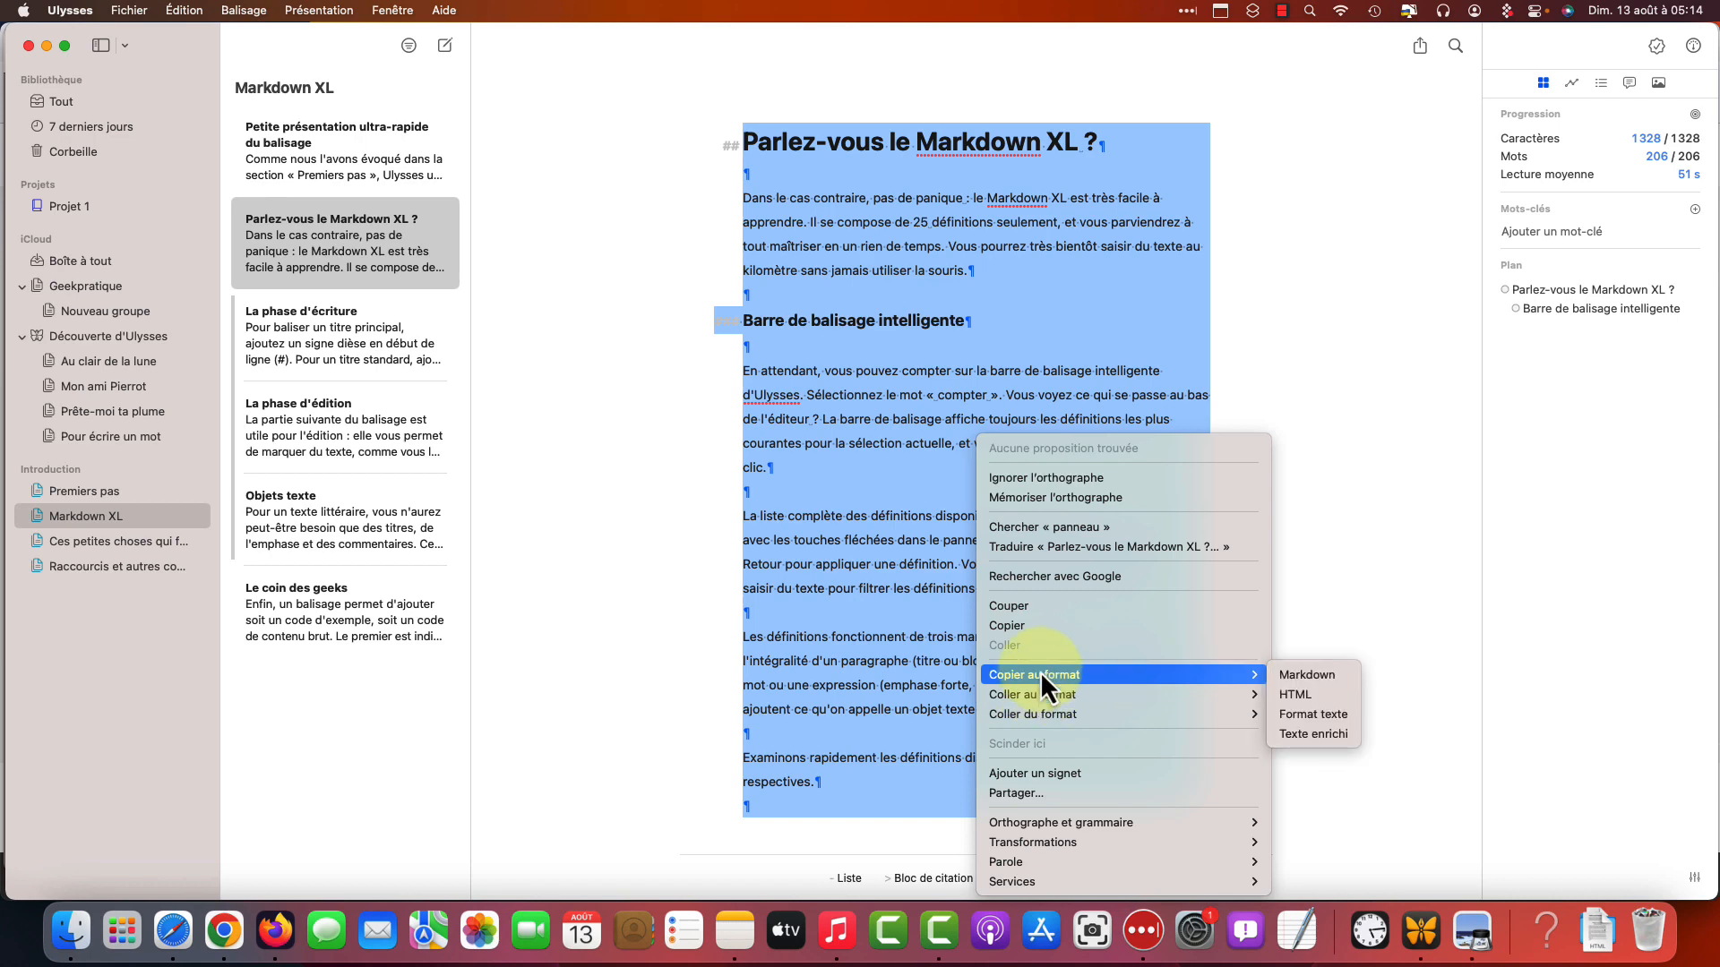
{"action": "left_click", "coordinate": [1325, 701]}
{"action": "left_click", "coordinate": [1263, 636]}
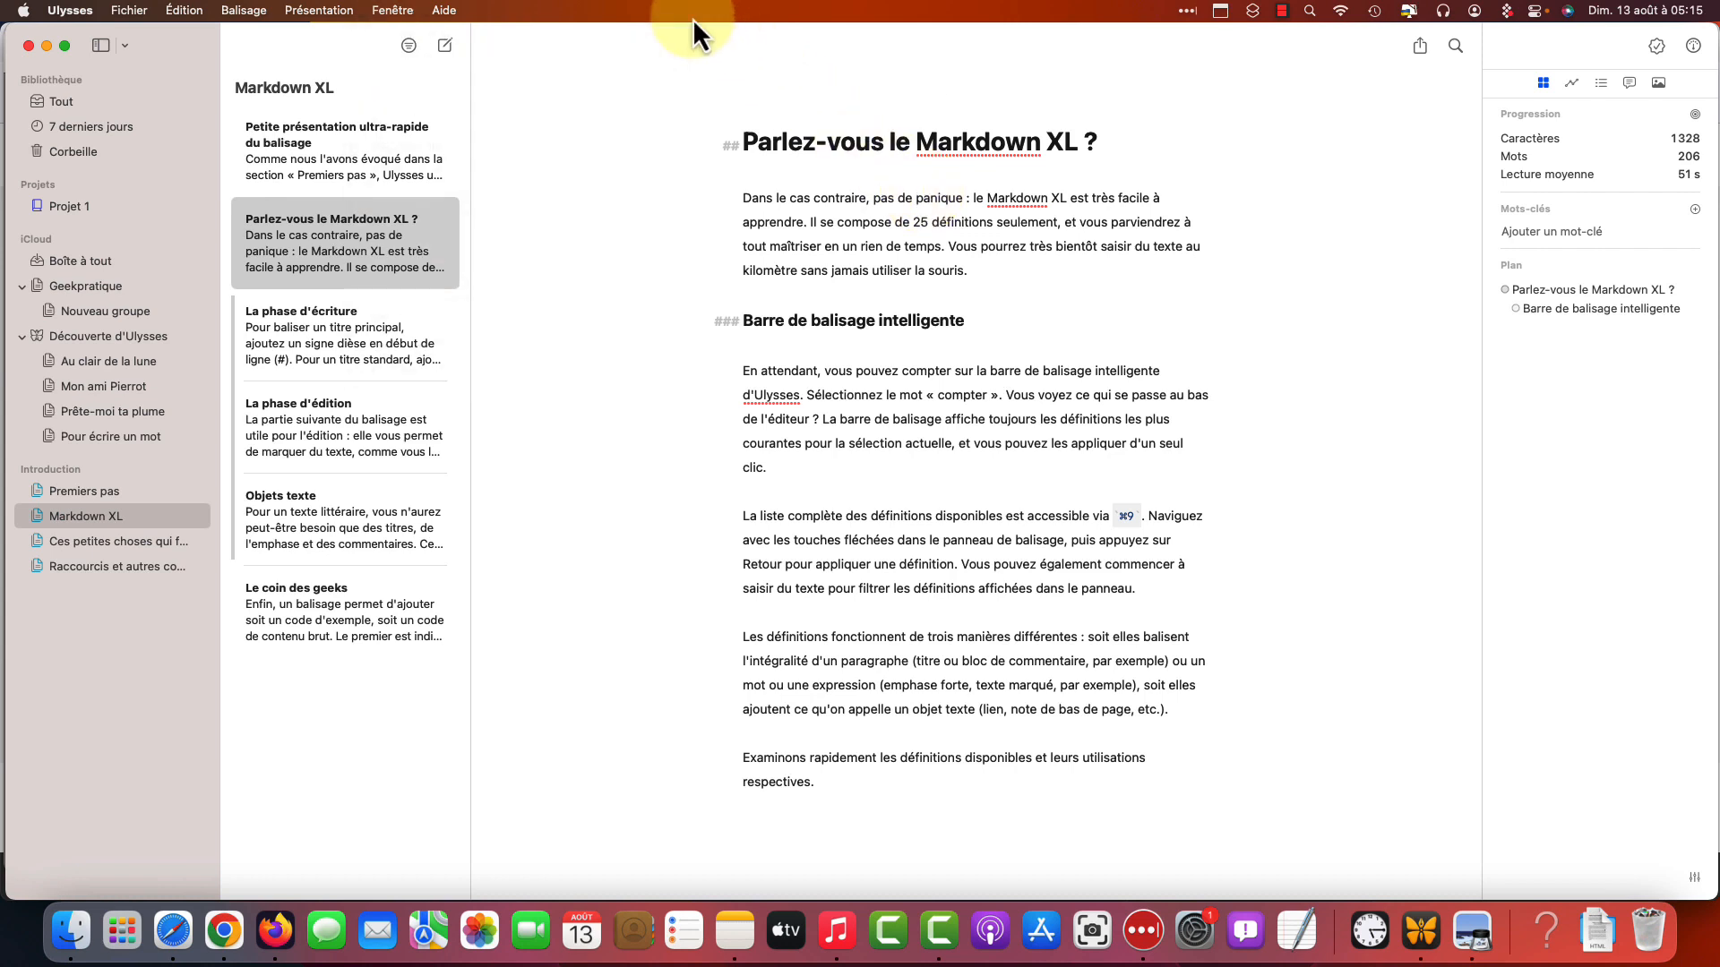
Turn on the dark theme (Thème sombre) for the editor and turn it off again
{"action": "left_click", "coordinate": [320, 11]}
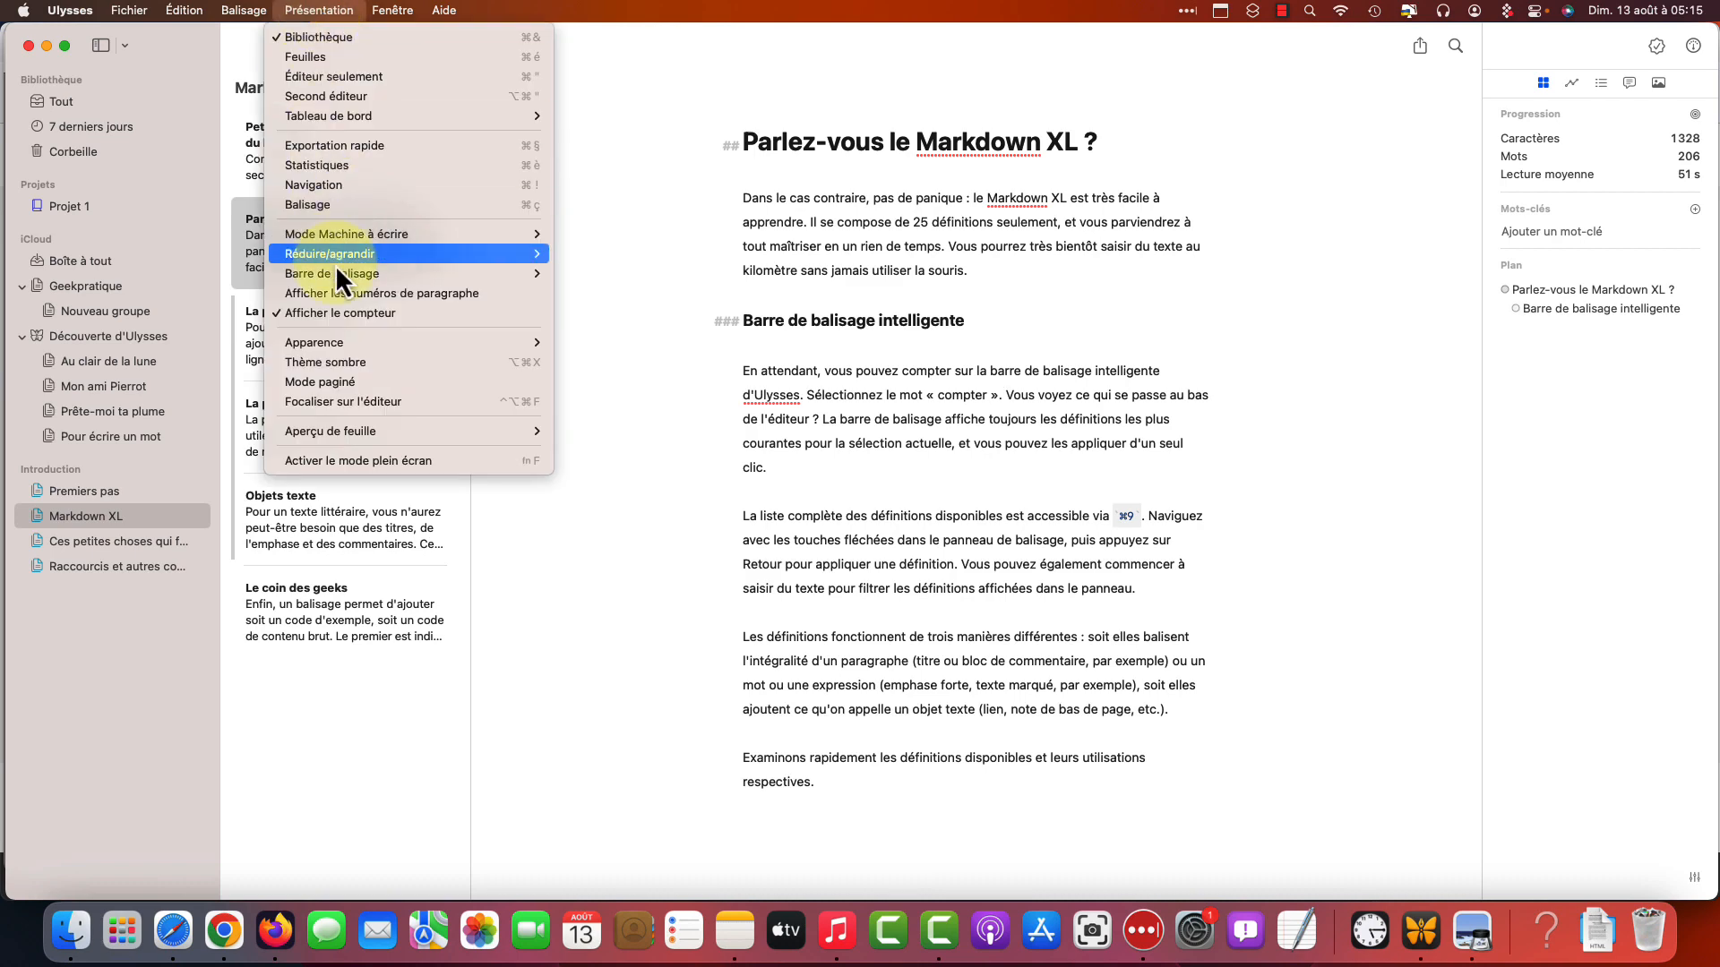
{"action": "left_click", "coordinate": [373, 365]}
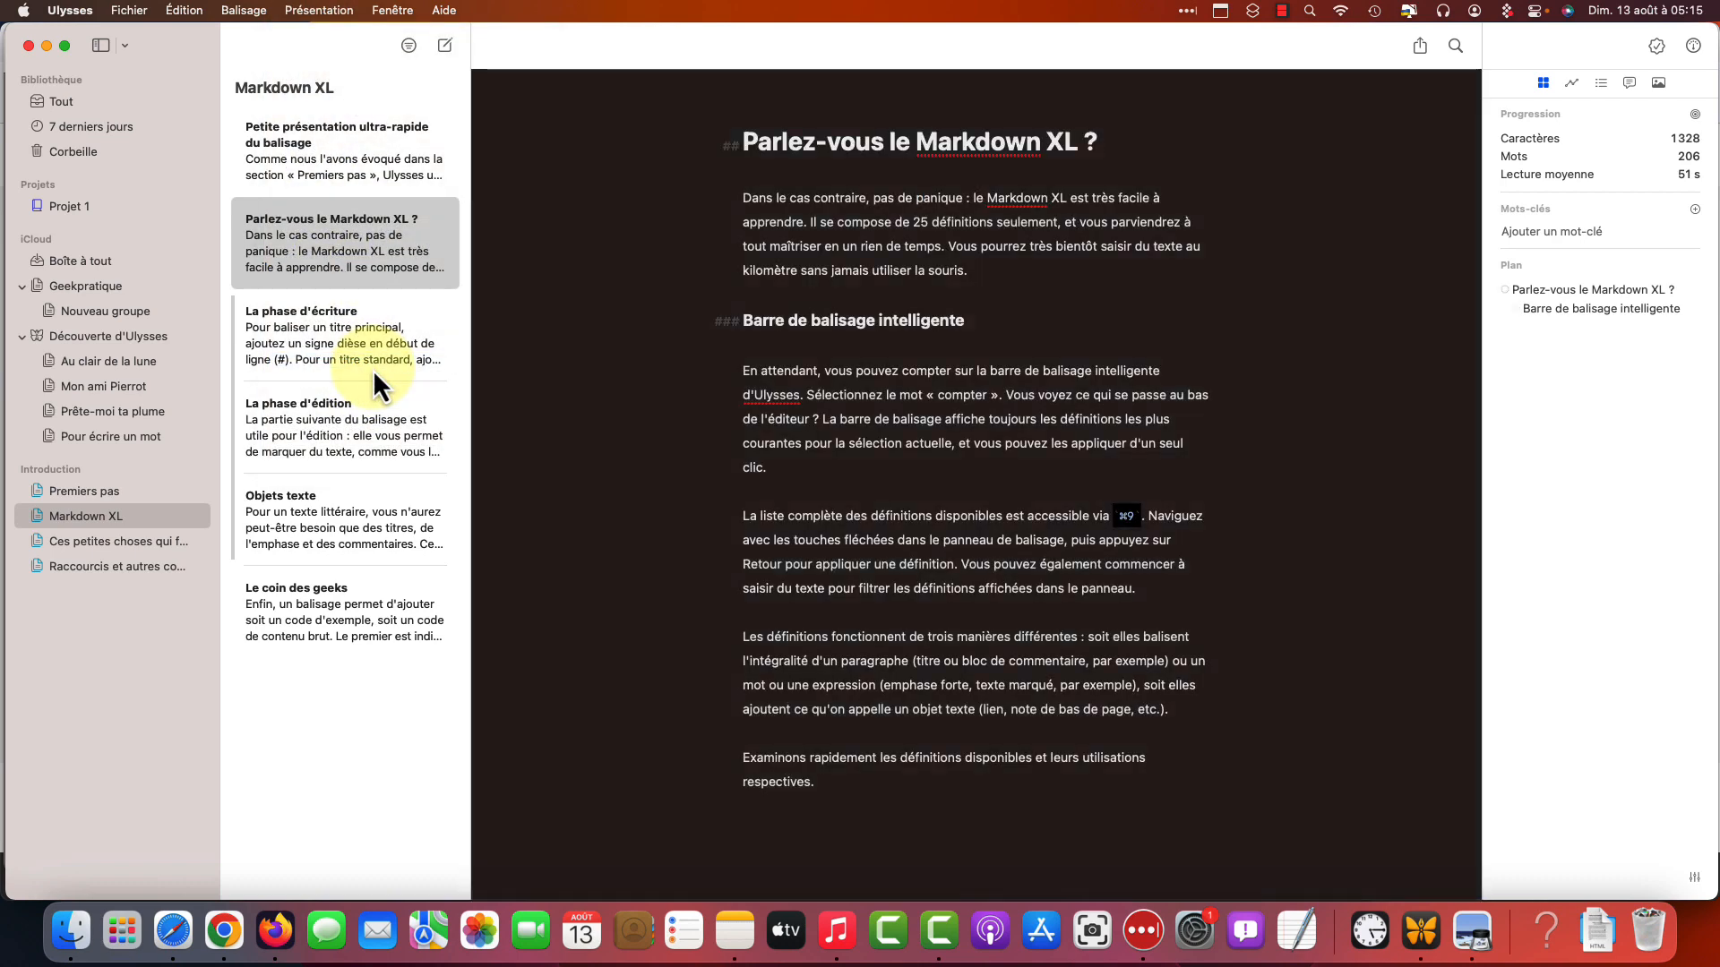
{"action": "left_click", "coordinate": [319, 11]}
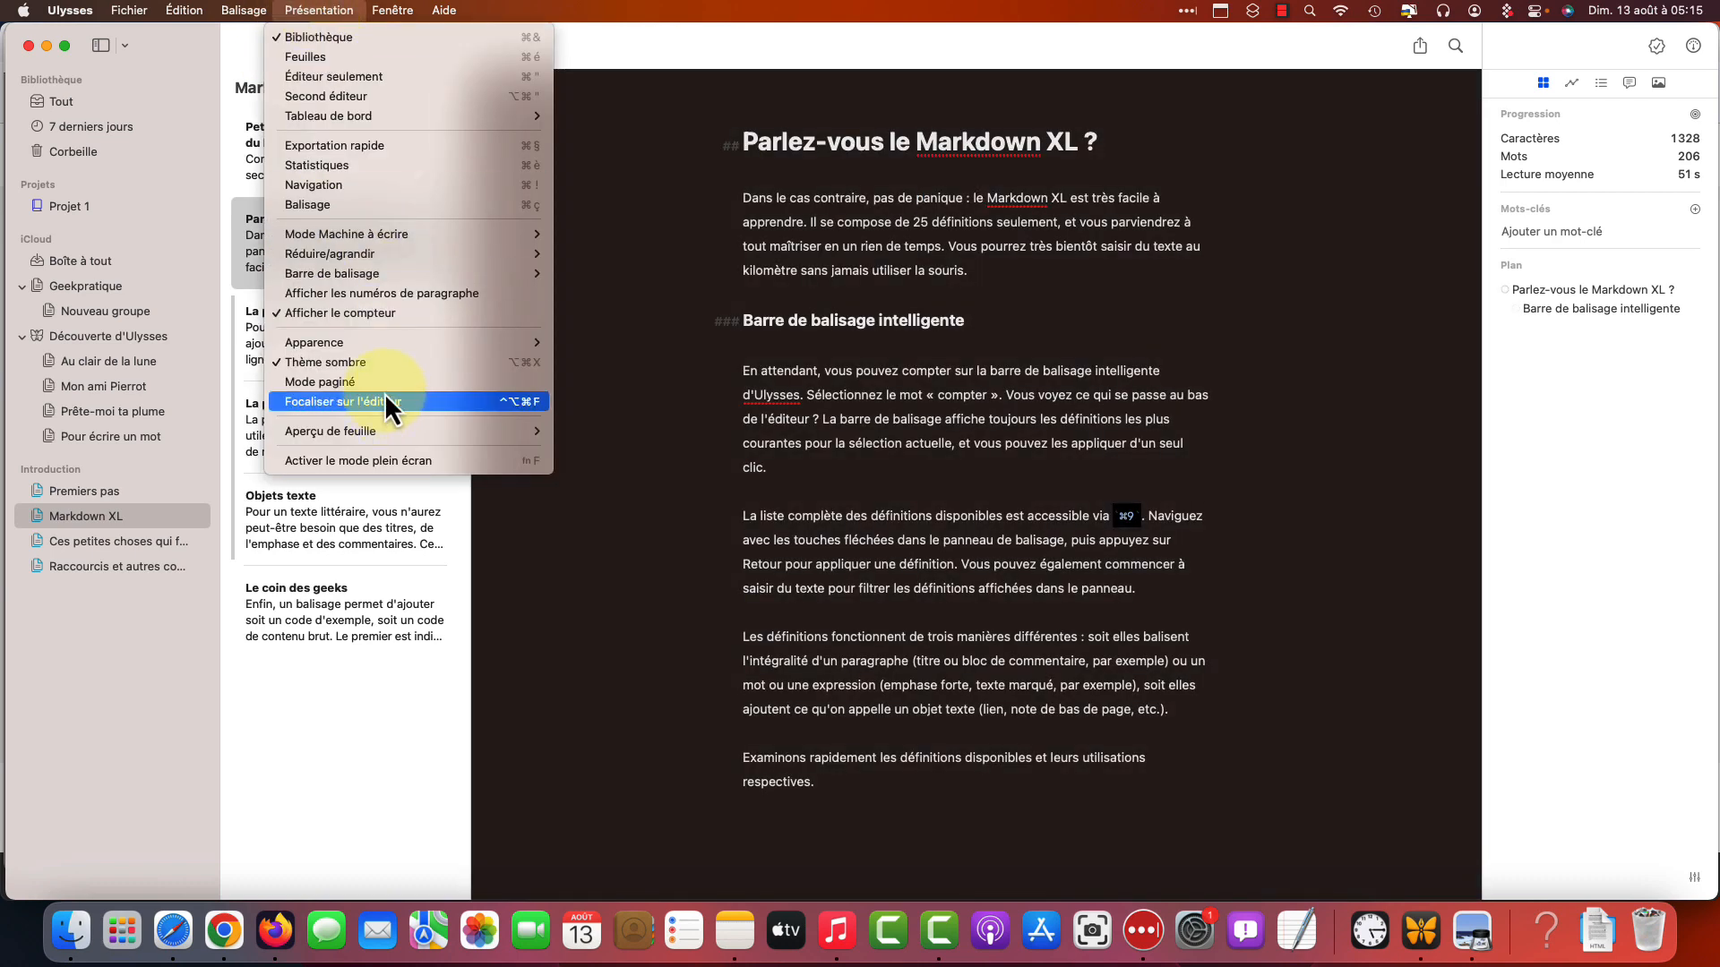
{"action": "left_click", "coordinate": [382, 362]}
Review the Apparence options, focus the view on the editor only and leave the focused mode
{"action": "left_click", "coordinate": [309, 9]}
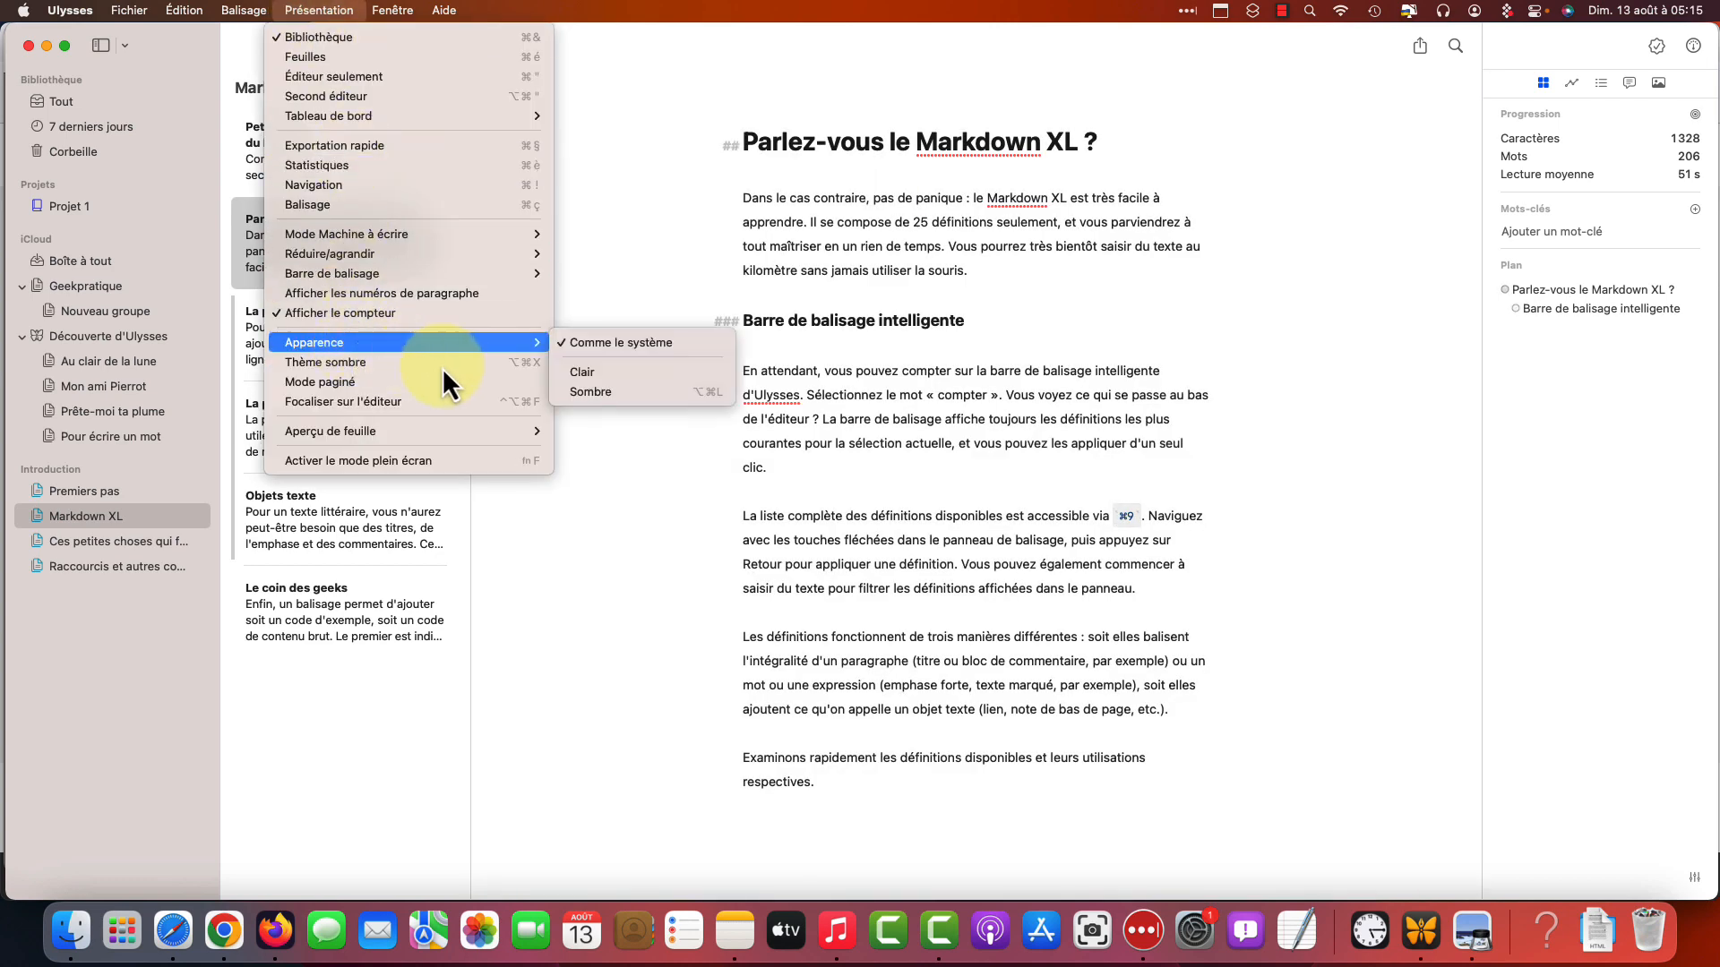
{"action": "left_click", "coordinate": [371, 401]}
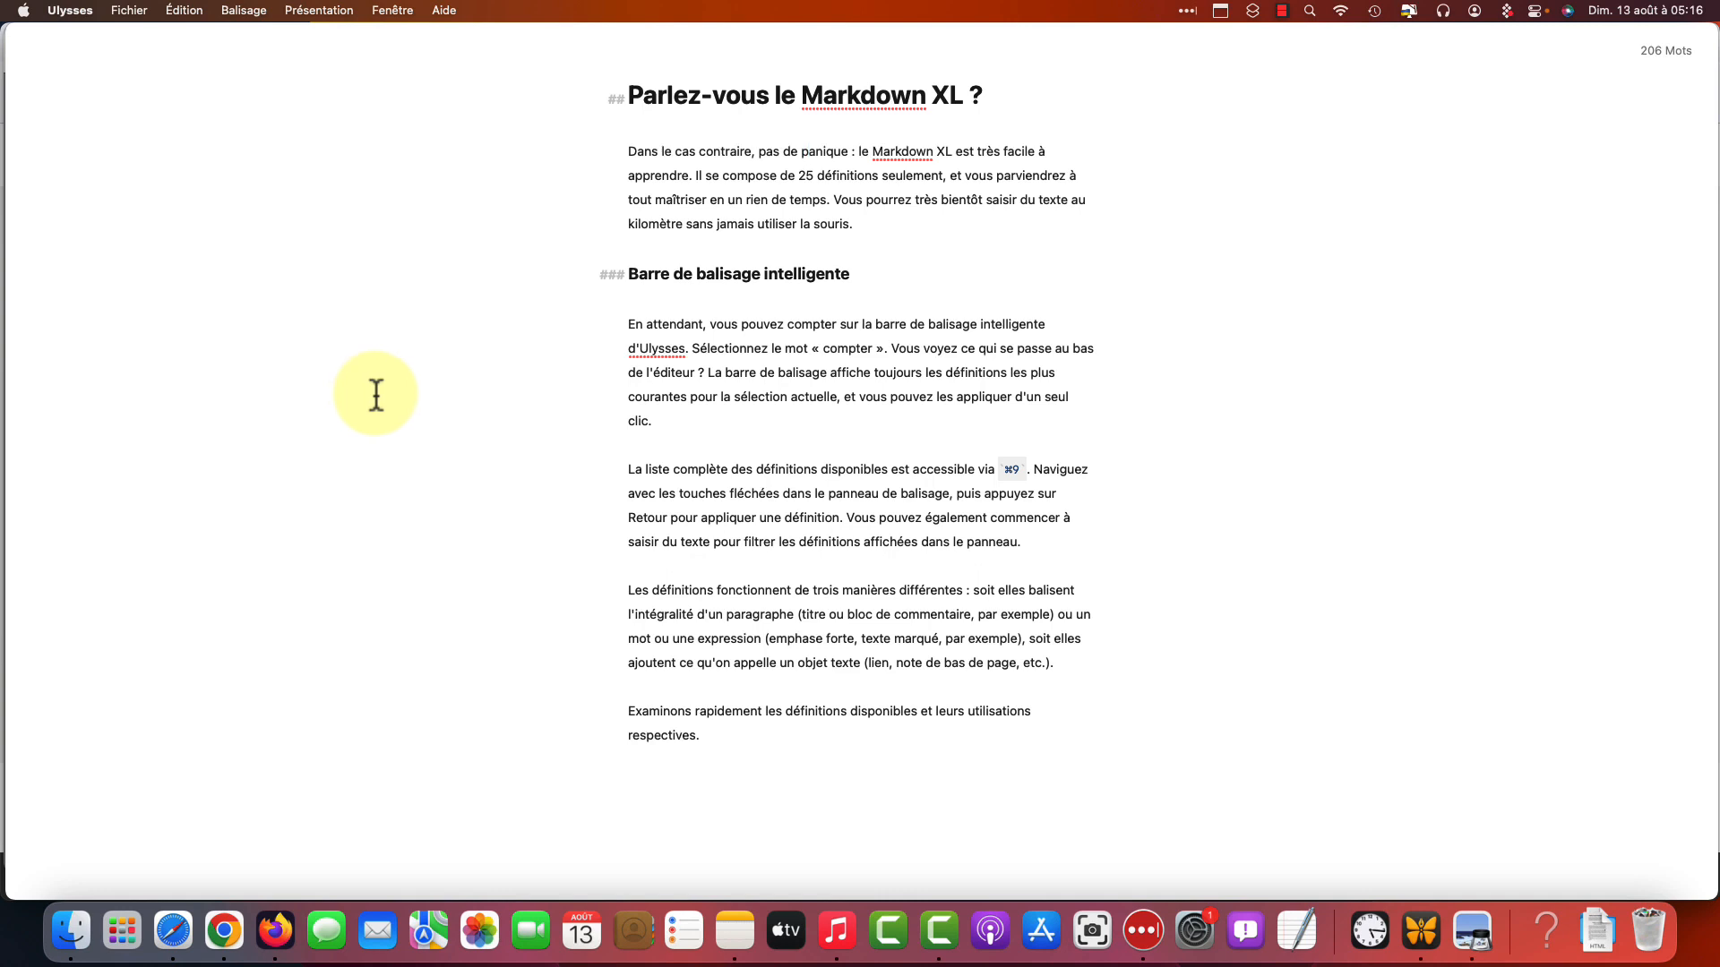
{"action": "key", "text": "Escape"}
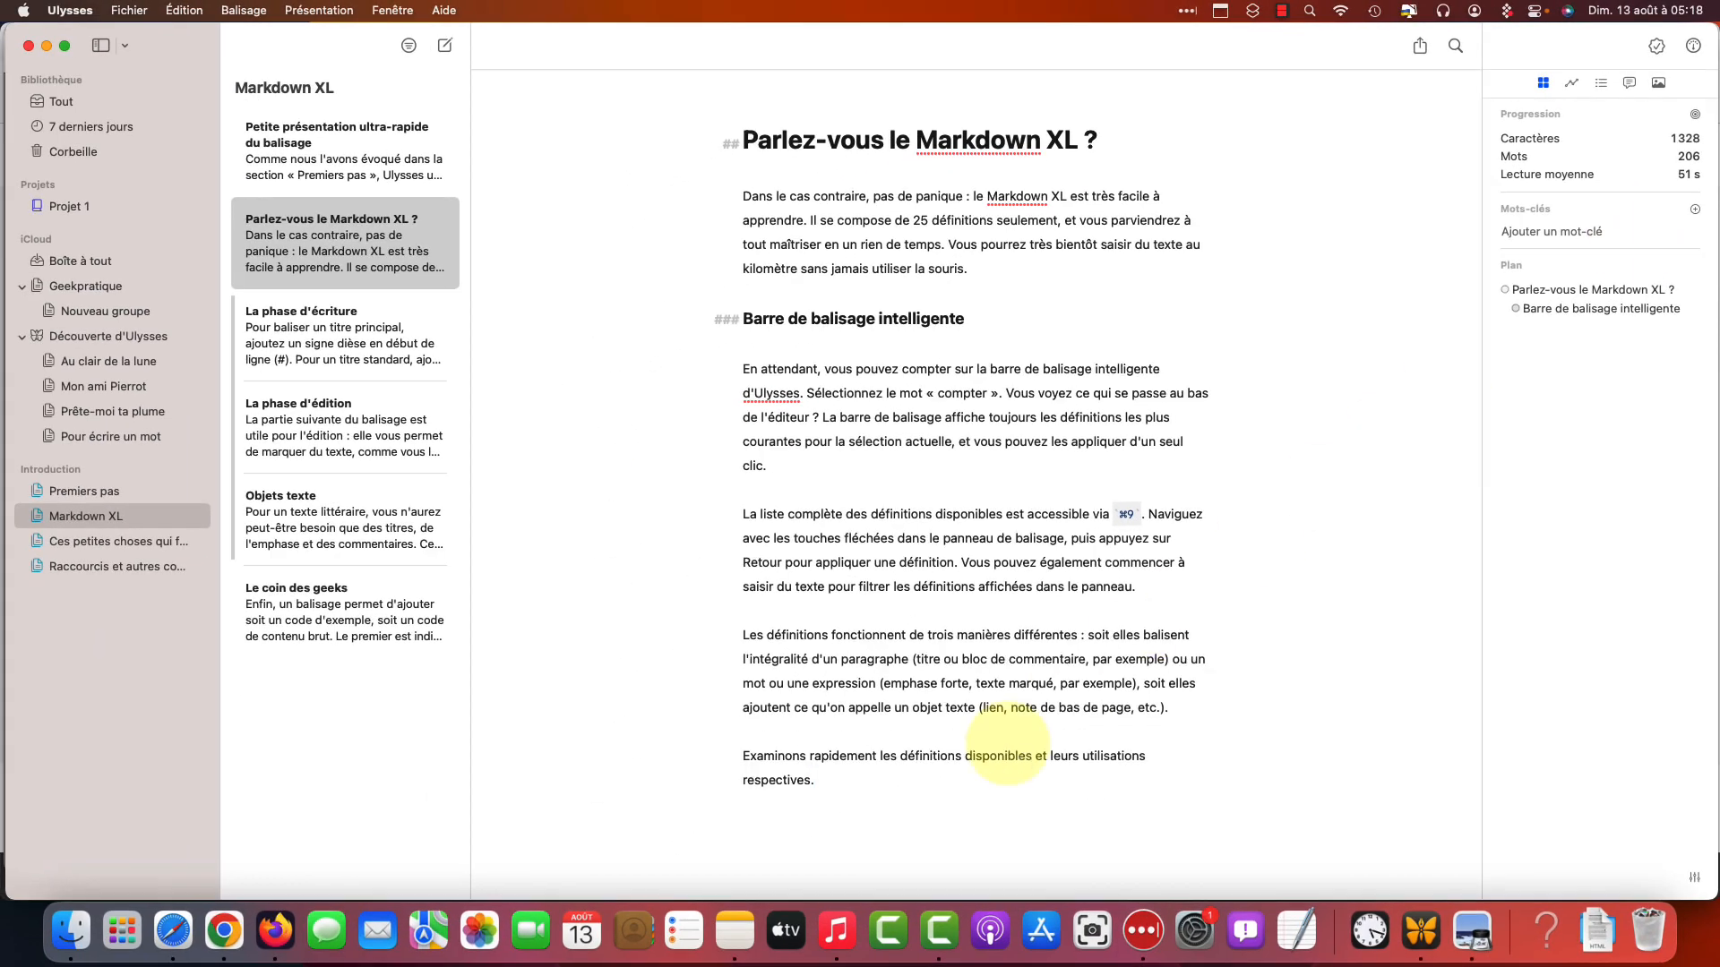
Add the line "Je modifie mon texte." at the end of the sheet and browse all its saved versions
{"action": "type", "text": "Je modifie mon texte"}
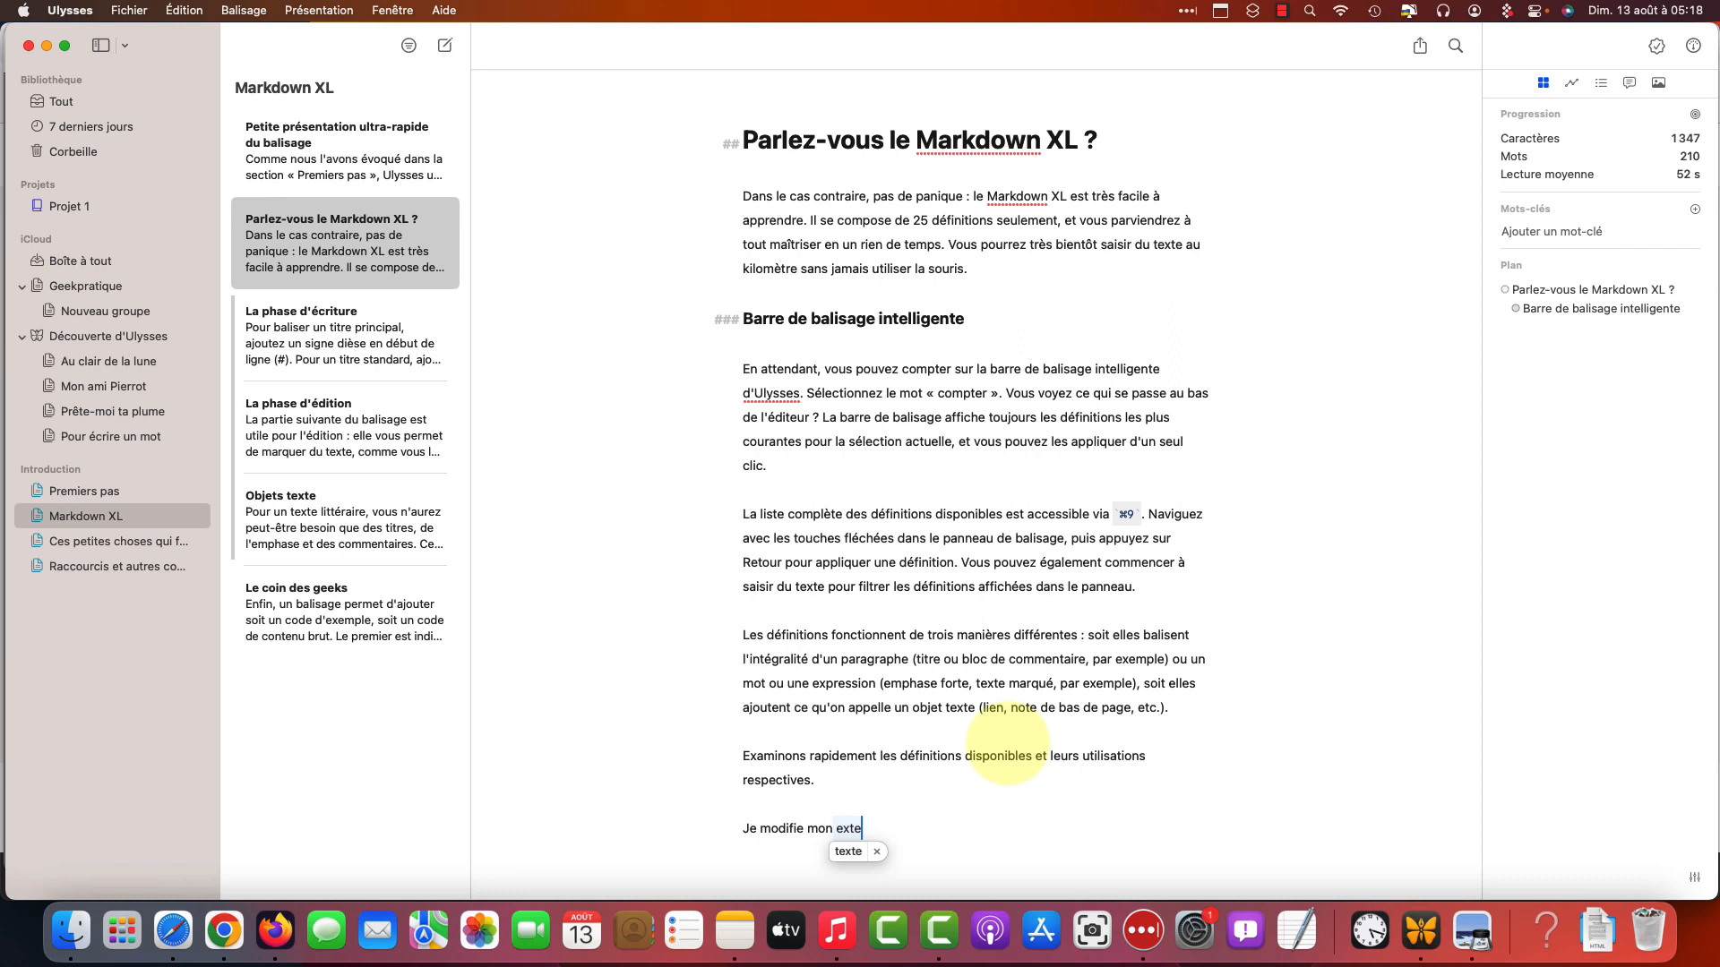
{"action": "type", "text": "."}
{"action": "left_click", "coordinate": [1216, 542]}
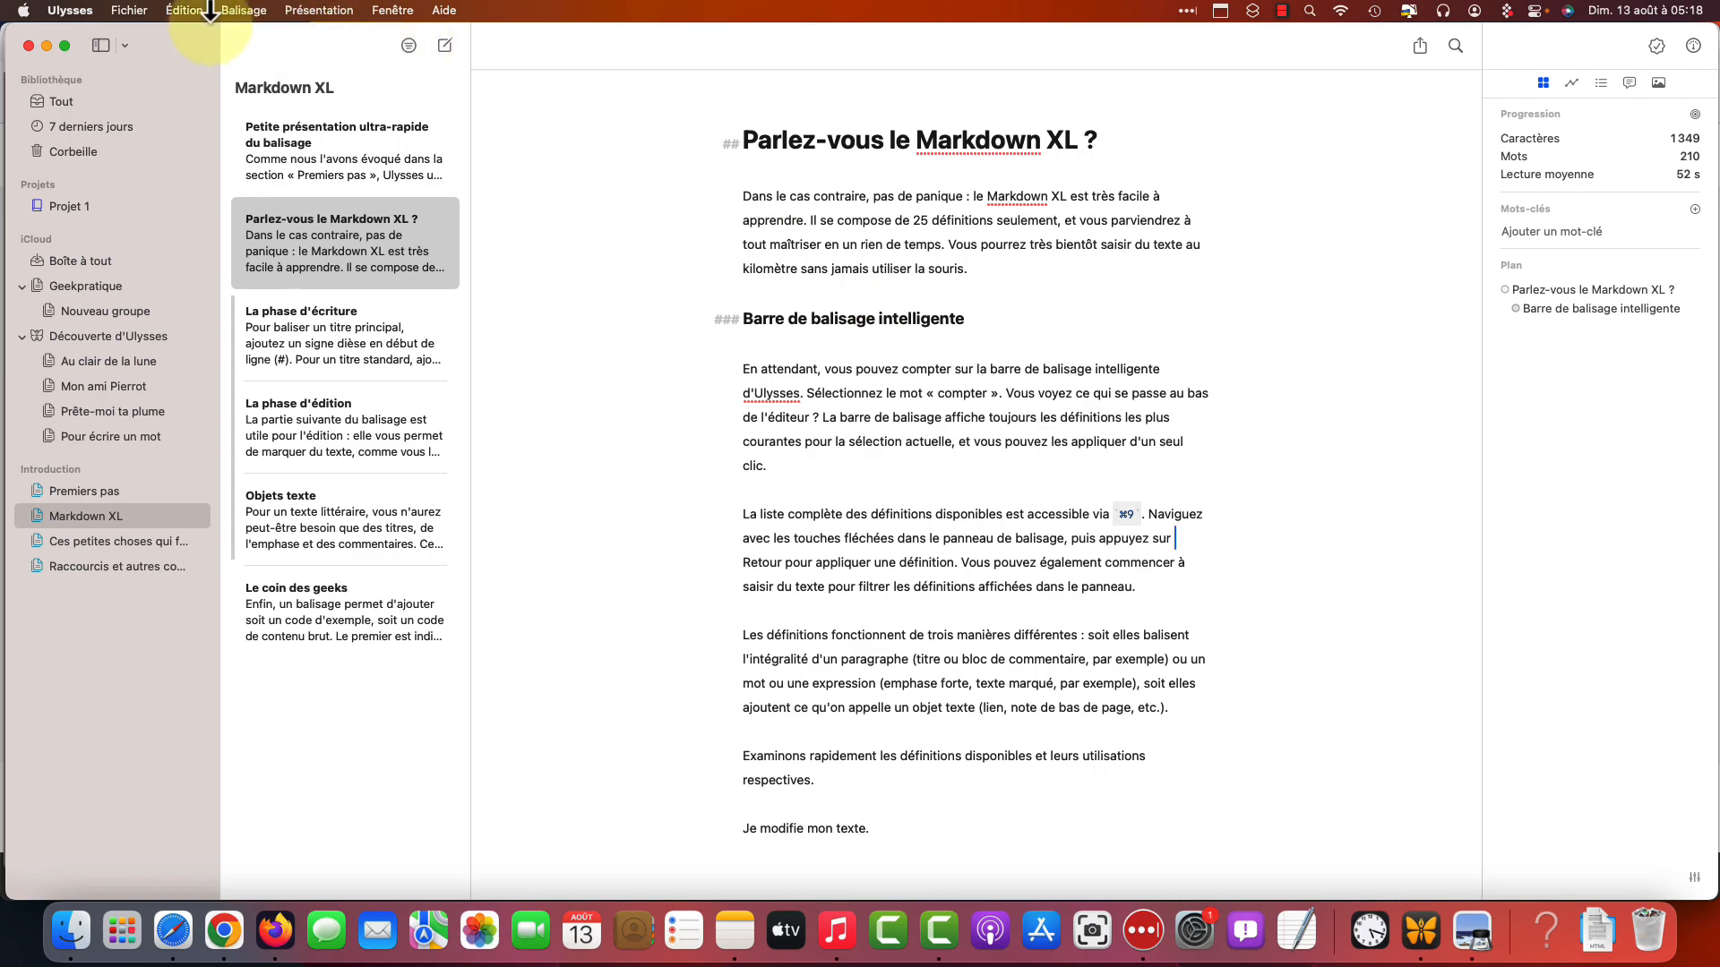
{"action": "left_click", "coordinate": [129, 11]}
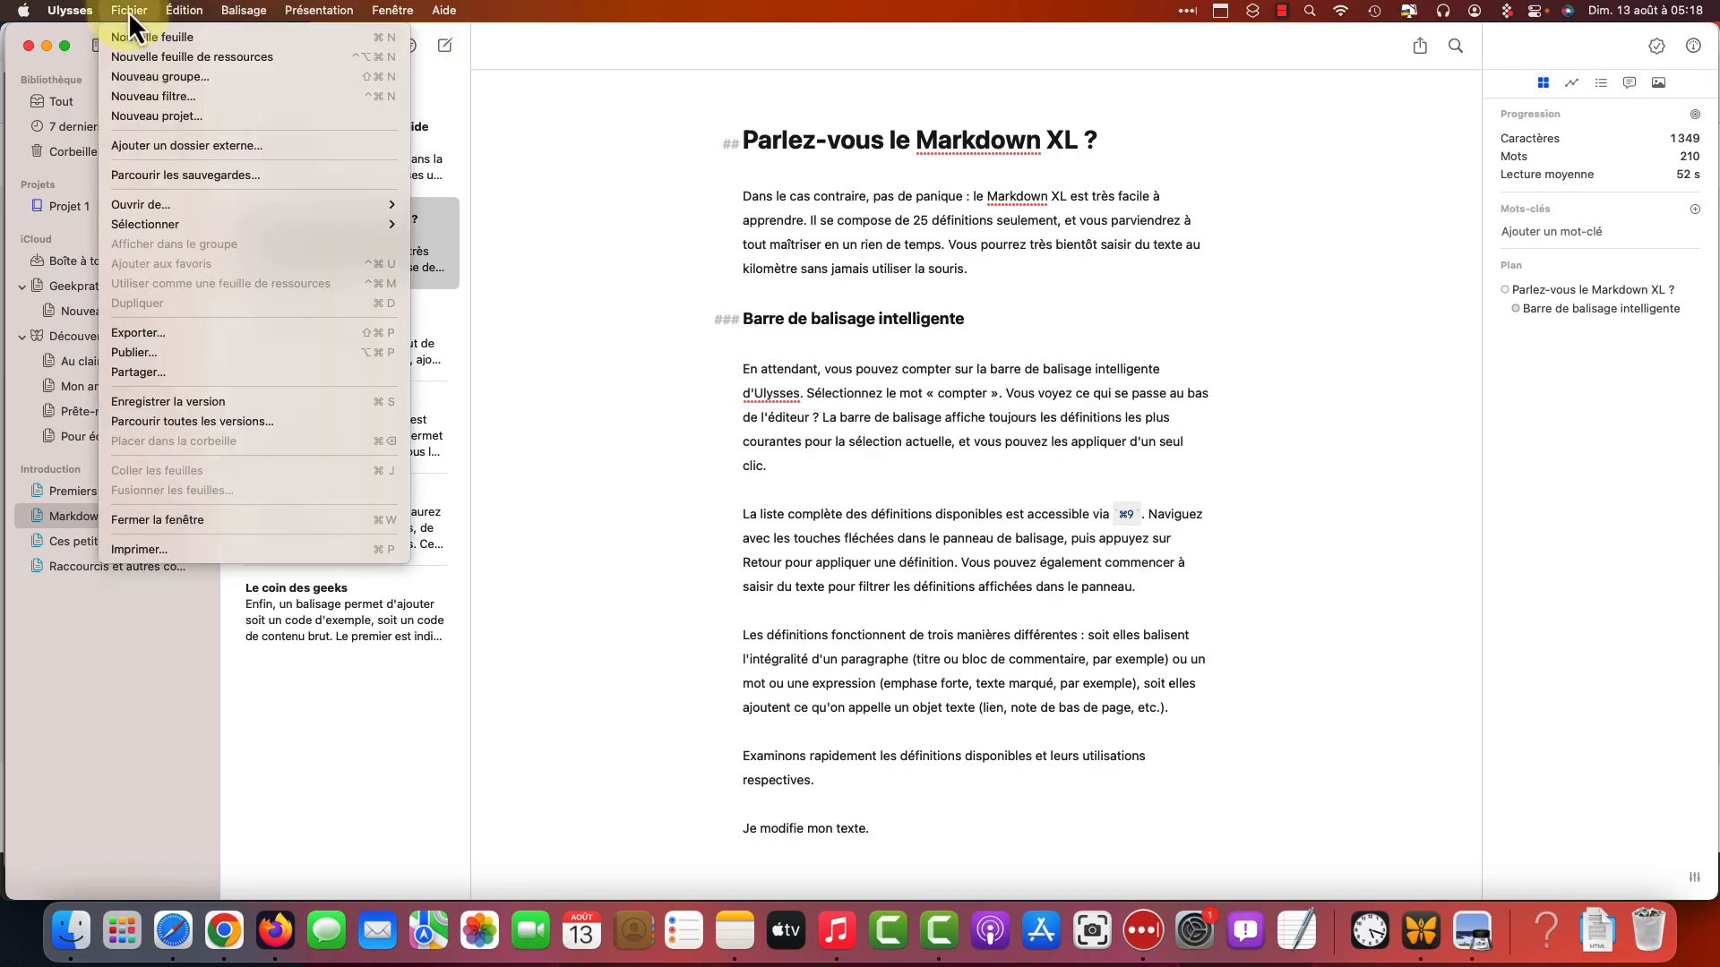
{"action": "left_click", "coordinate": [230, 427]}
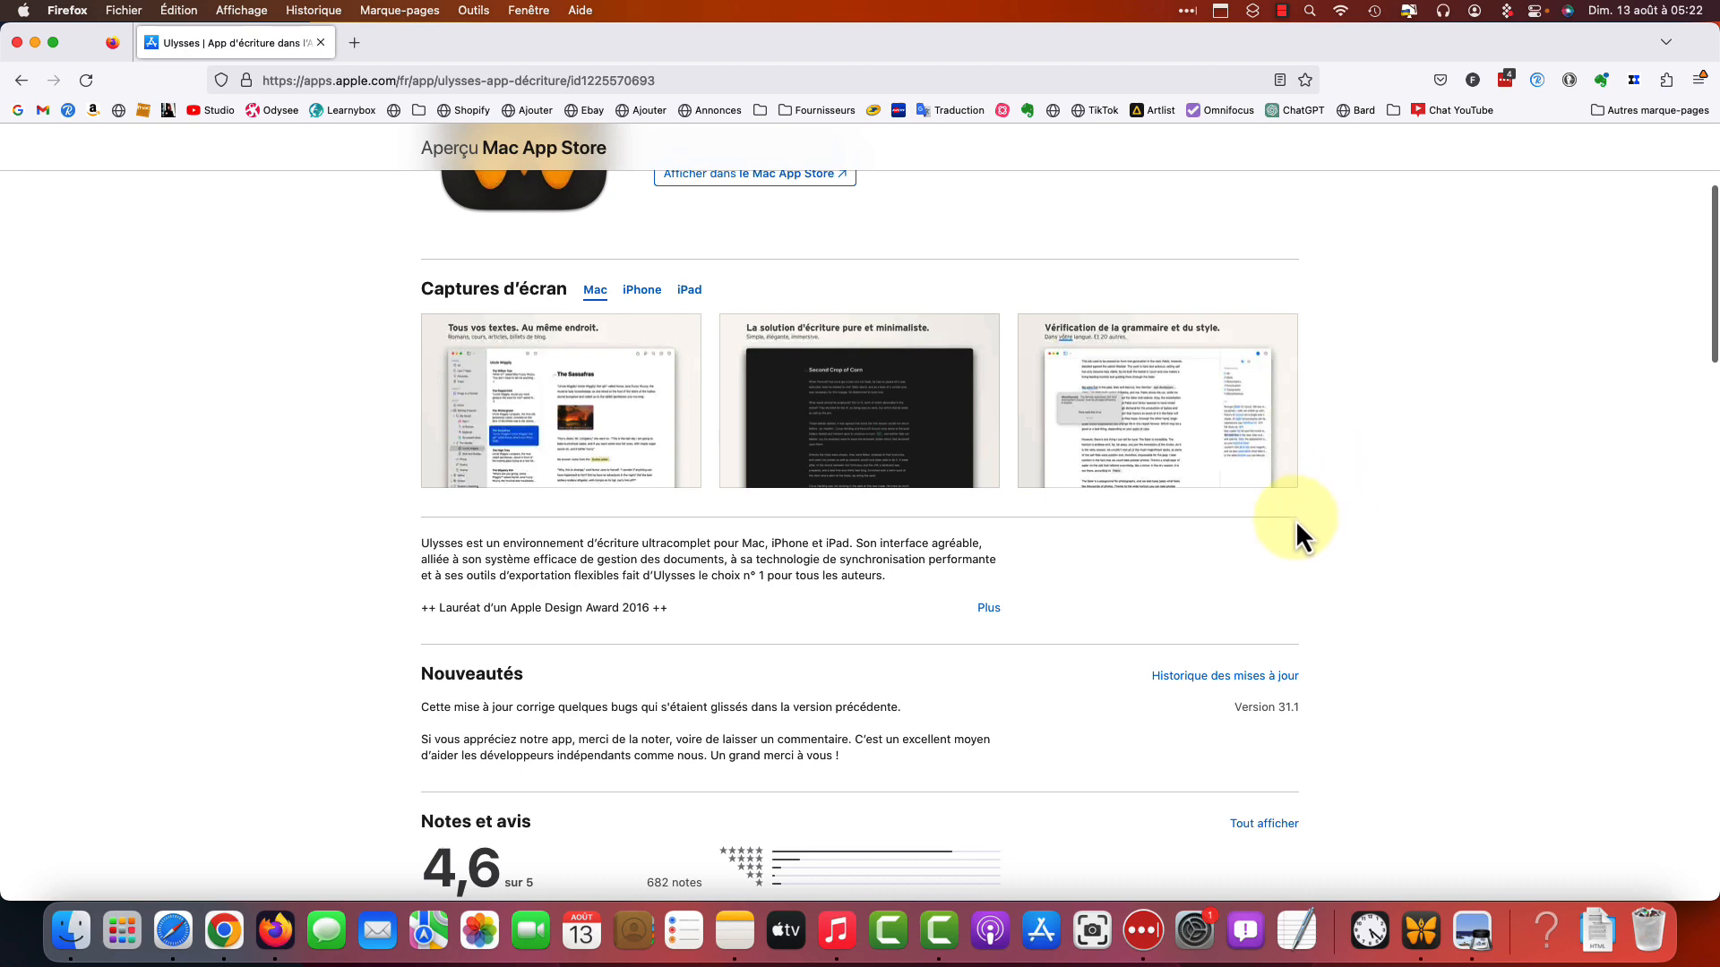
Look through the Ulysses page on the Mac App Store website in Firefox and the Setapp overview page
{"action": "scroll", "coordinate": [1295, 520], "scroll_direction": "up", "scroll_amount": 3}
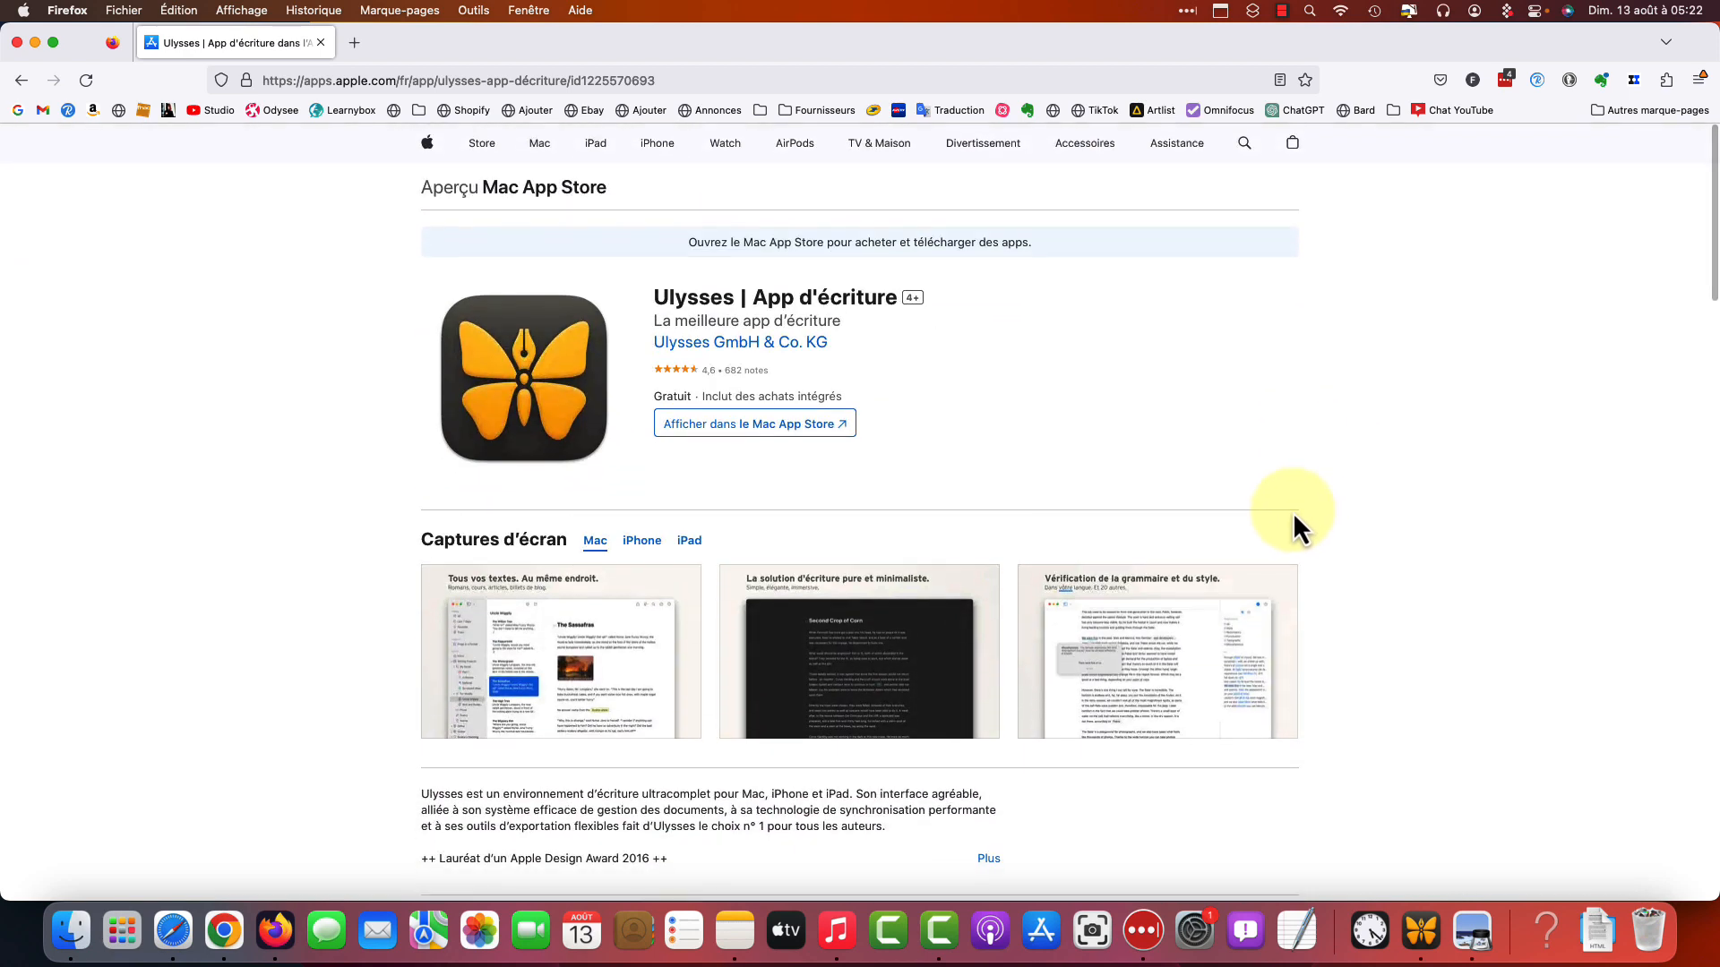
{"action": "scroll", "coordinate": [1293, 512], "scroll_direction": "down", "scroll_amount": 1}
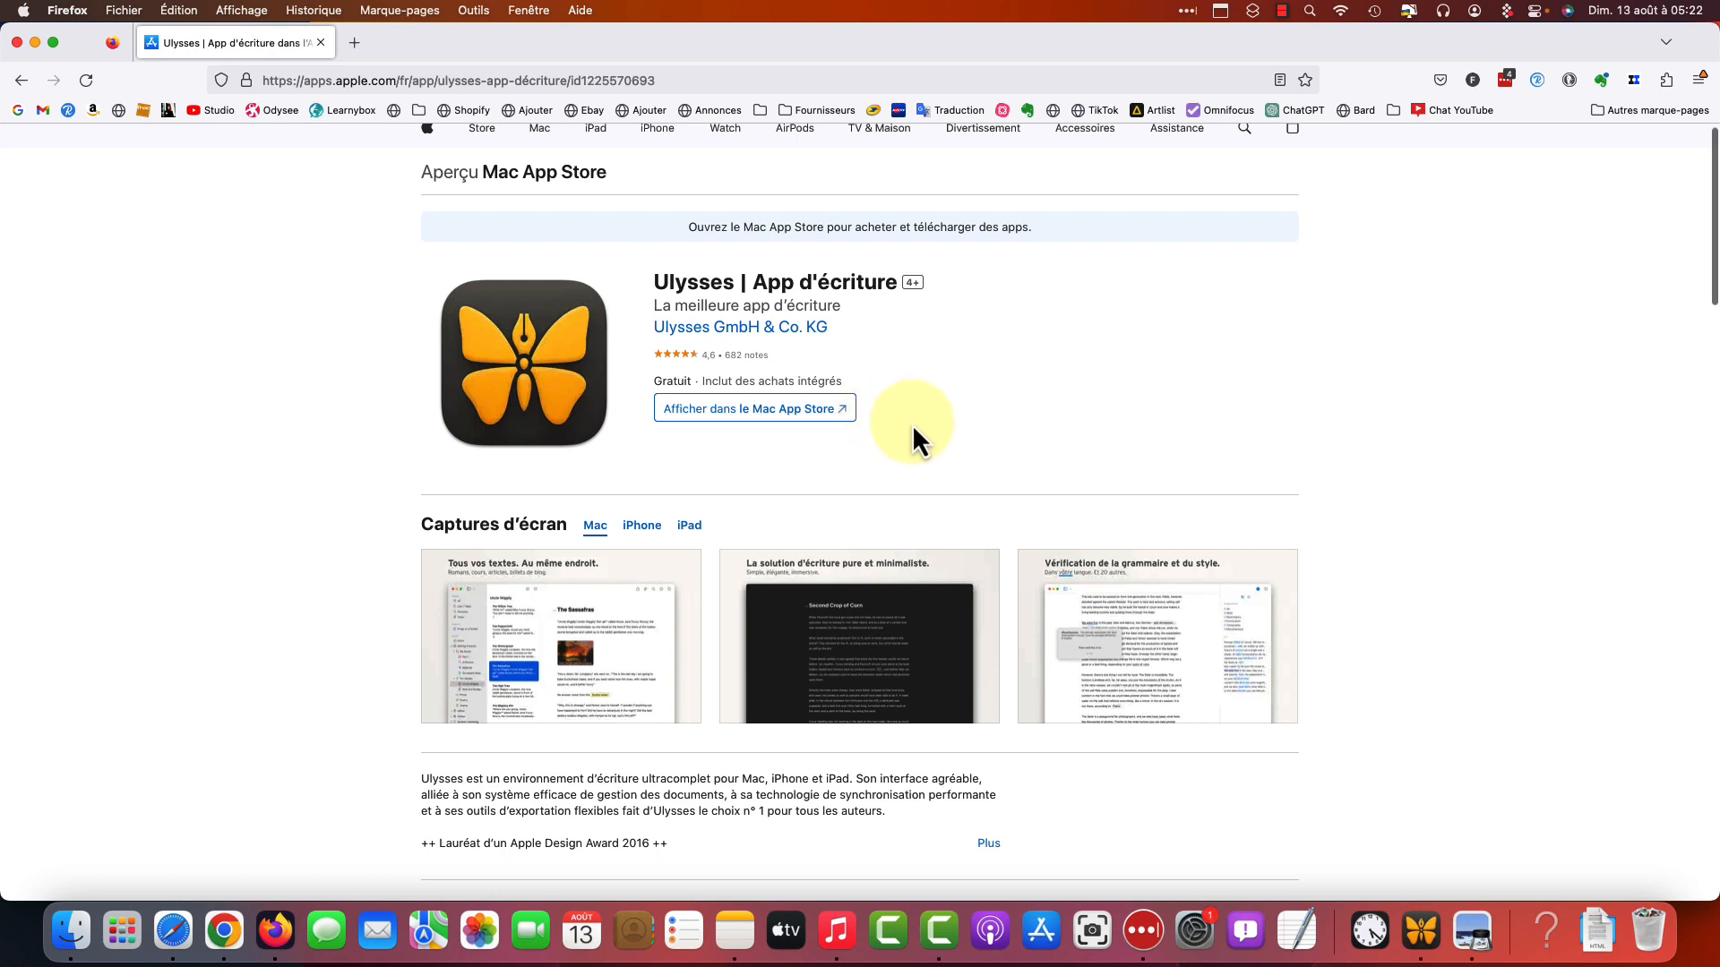
{"action": "scroll", "coordinate": [912, 424], "scroll_direction": "down", "scroll_amount": 3}
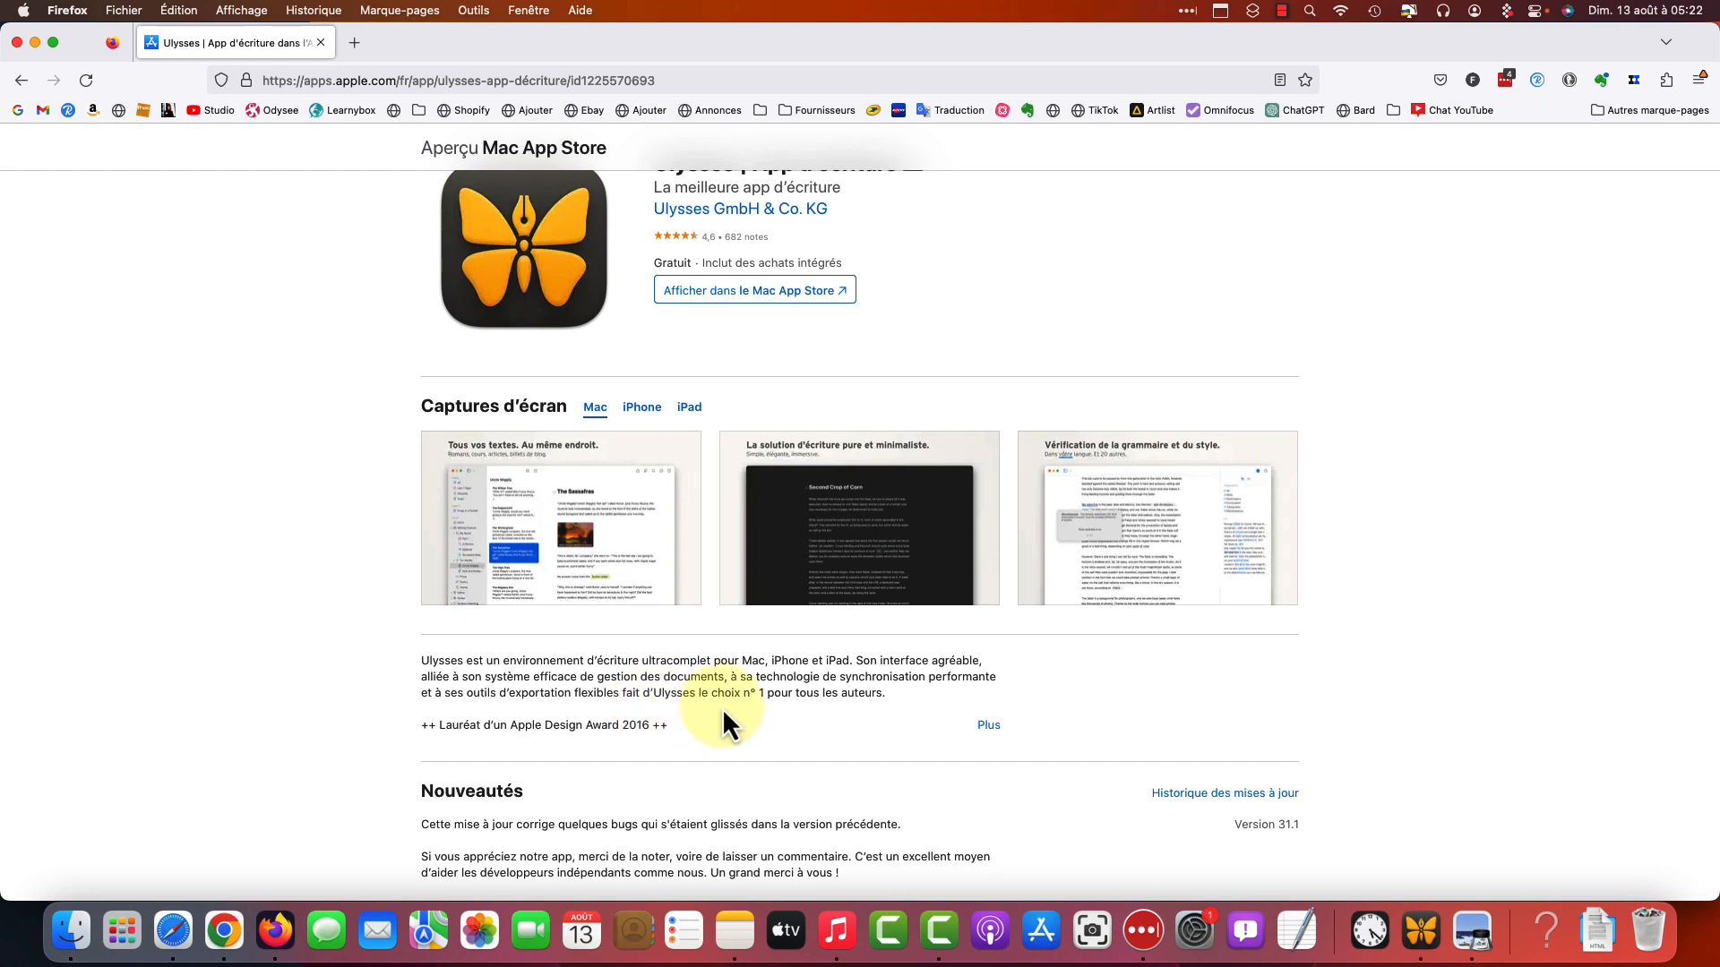
{"action": "scroll", "coordinate": [847, 712], "scroll_direction": "down", "scroll_amount": 3}
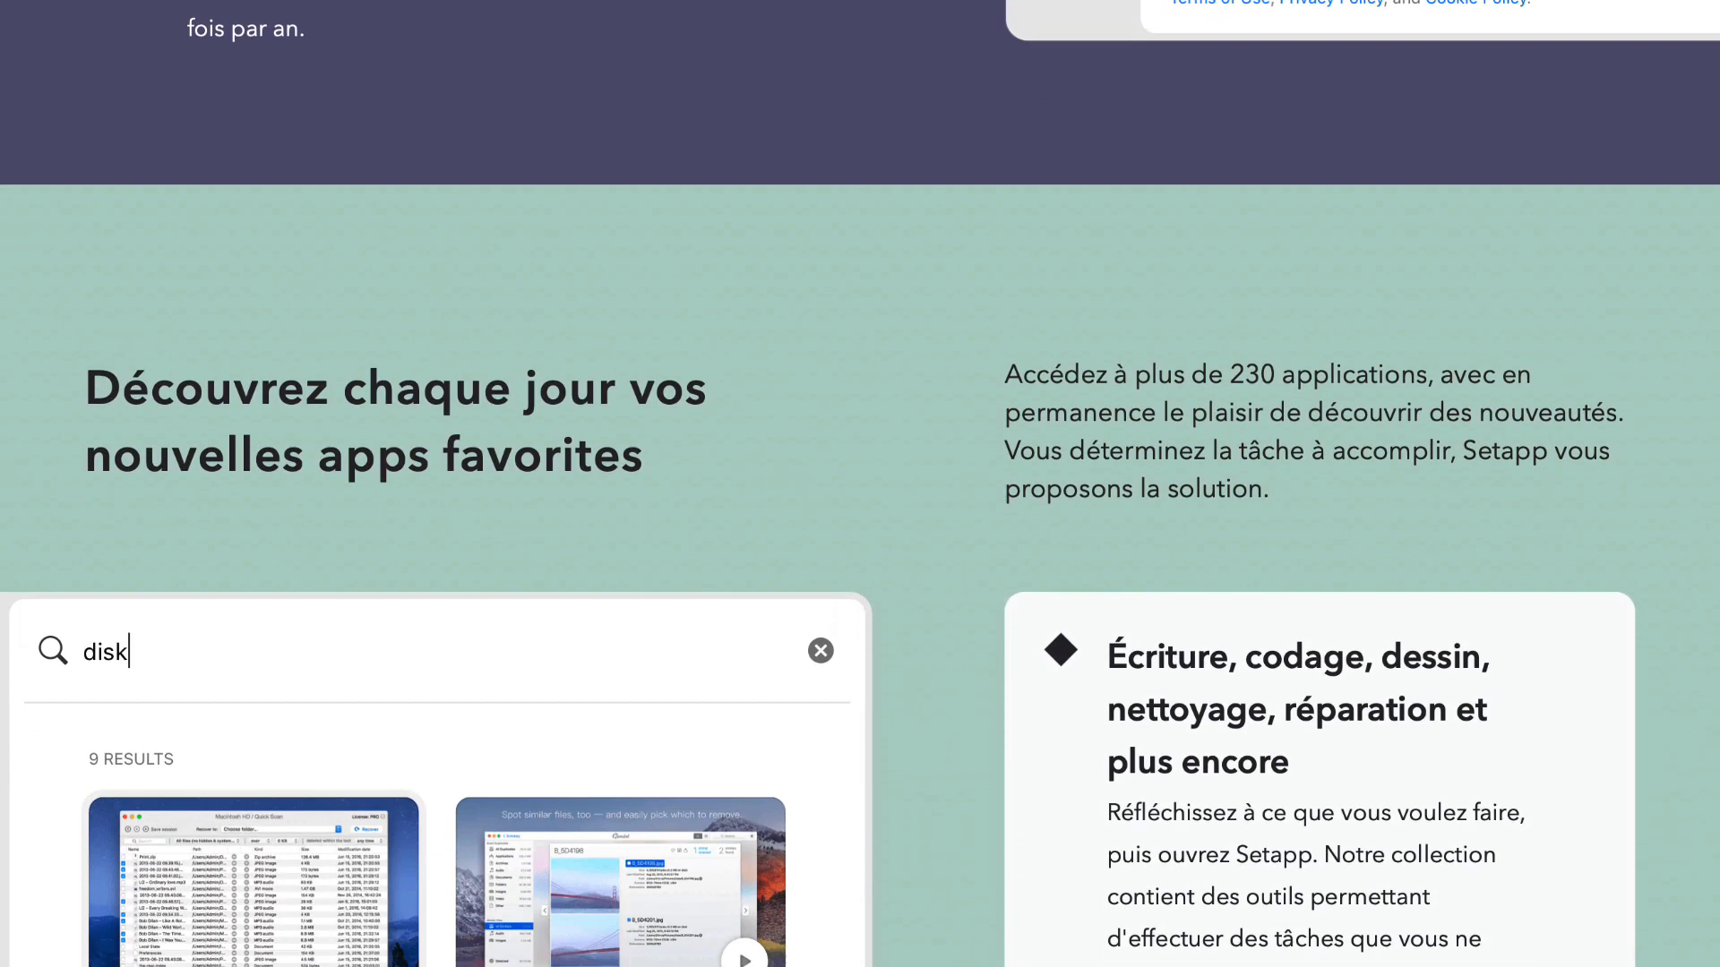
{"action": "scroll", "coordinate": [1637, 192], "scroll_direction": "down", "scroll_amount": 2}
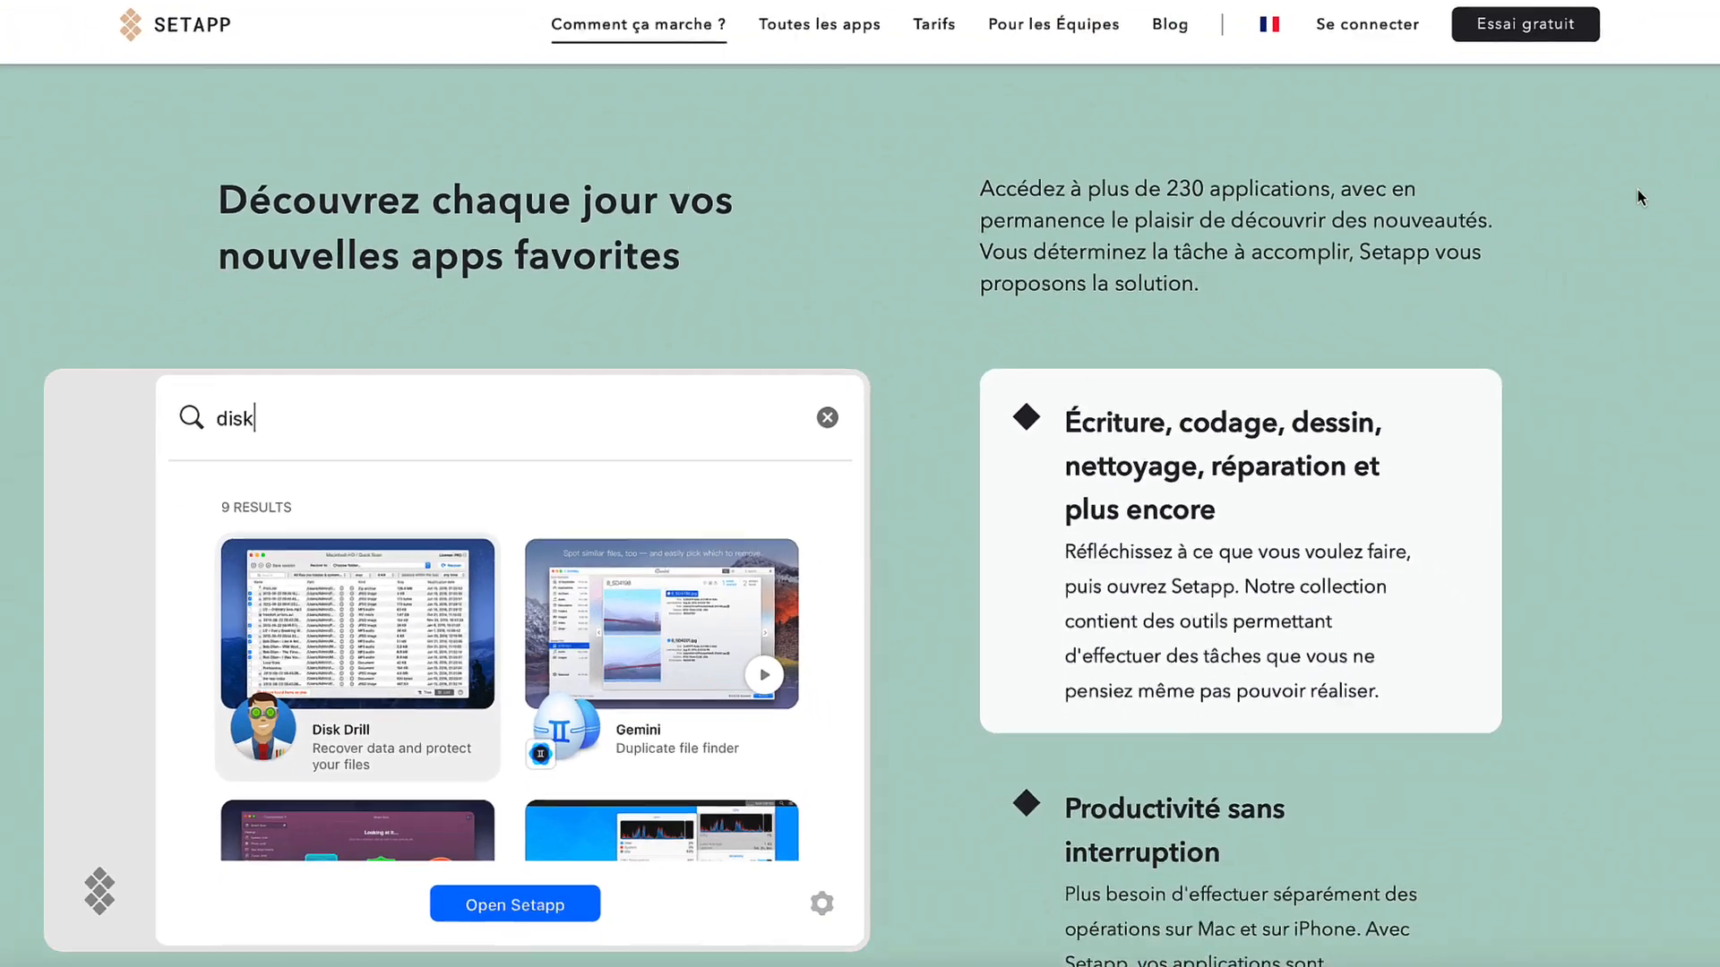